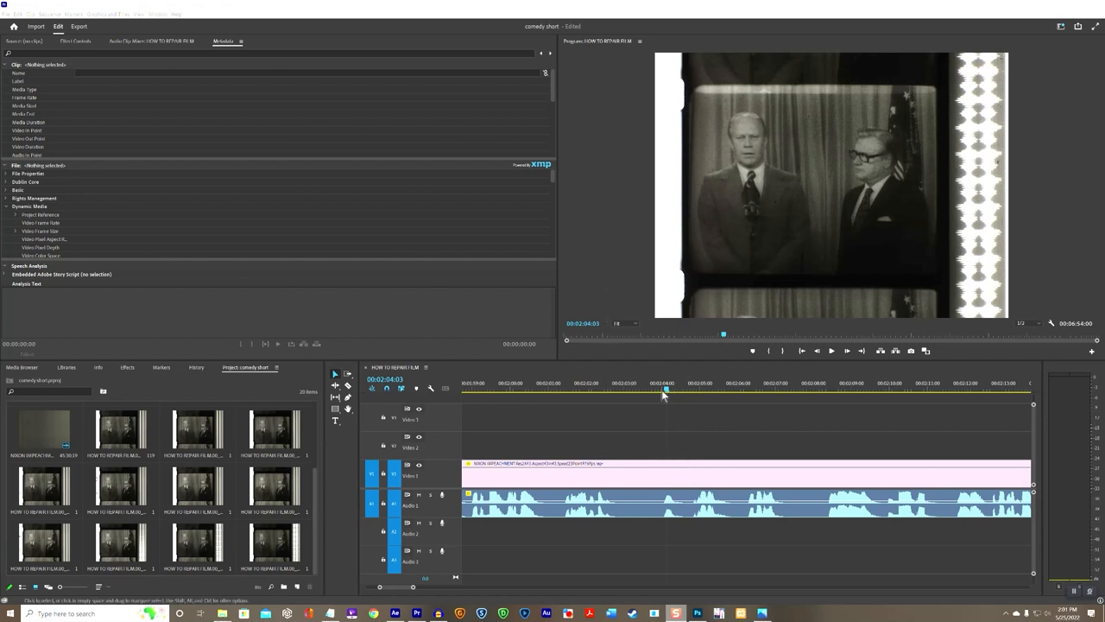
# Step: Play the film sequence from 00:02:01:19 to look for jumping or damaged frames
pyautogui.moveTo(662, 390); pyautogui.dragTo(580, 388)
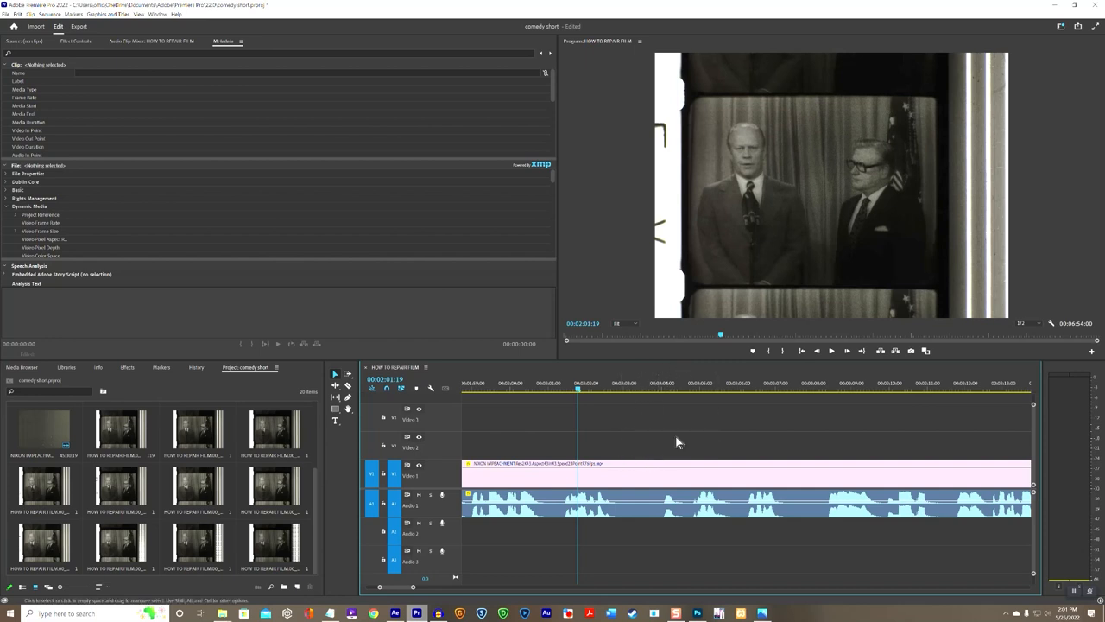
pyautogui.click(830, 352)
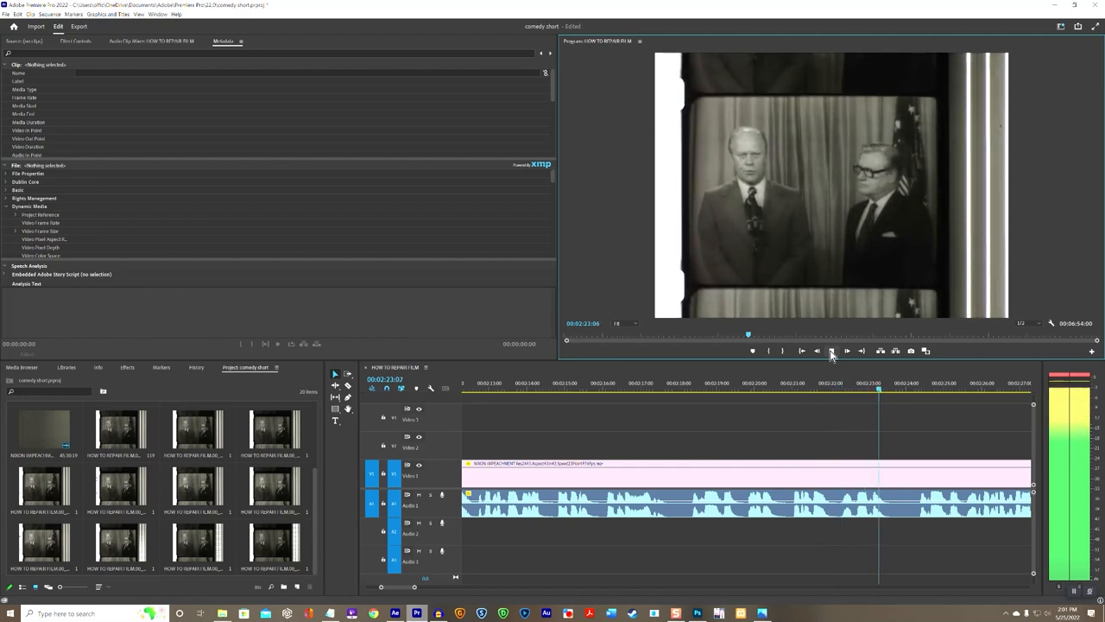
pyautogui.click(830, 350)
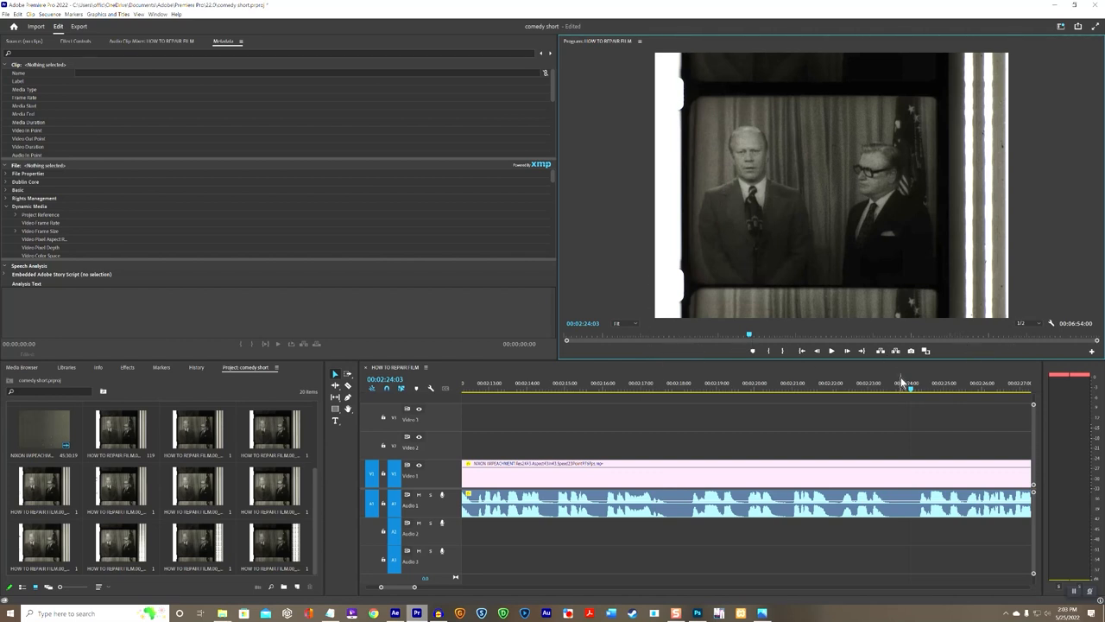
# Step: Park the playhead on the steady frame at 00:02:16:01, checking the frames just after it
pyautogui.moveTo(912, 390); pyautogui.dragTo(603, 388)
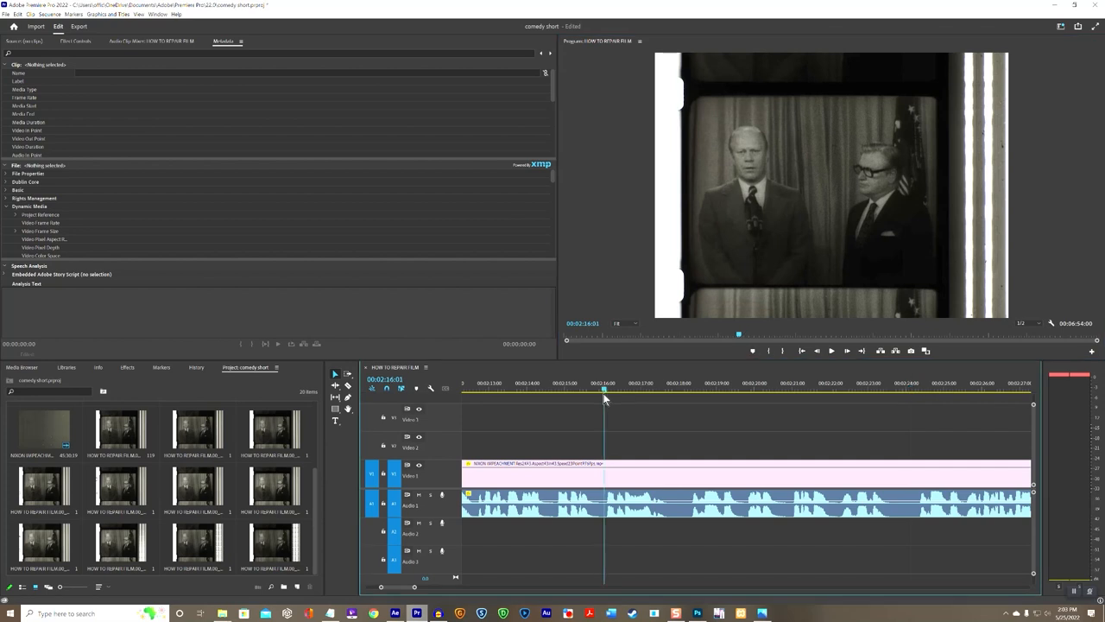
pyautogui.click(848, 351)
pyautogui.click(848, 352)
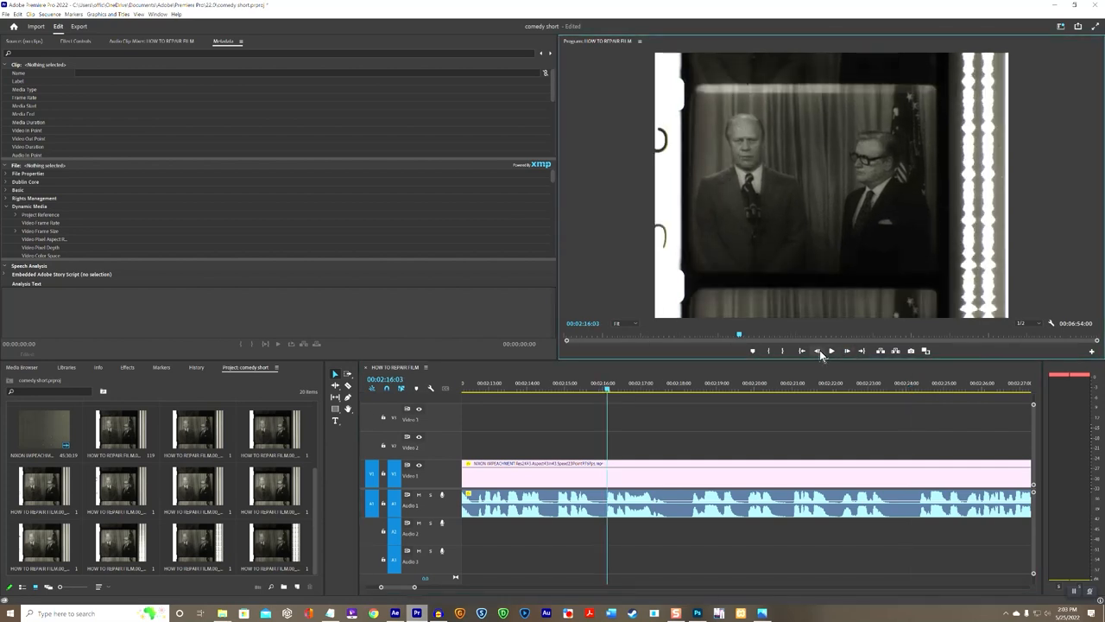
pyautogui.click(817, 352)
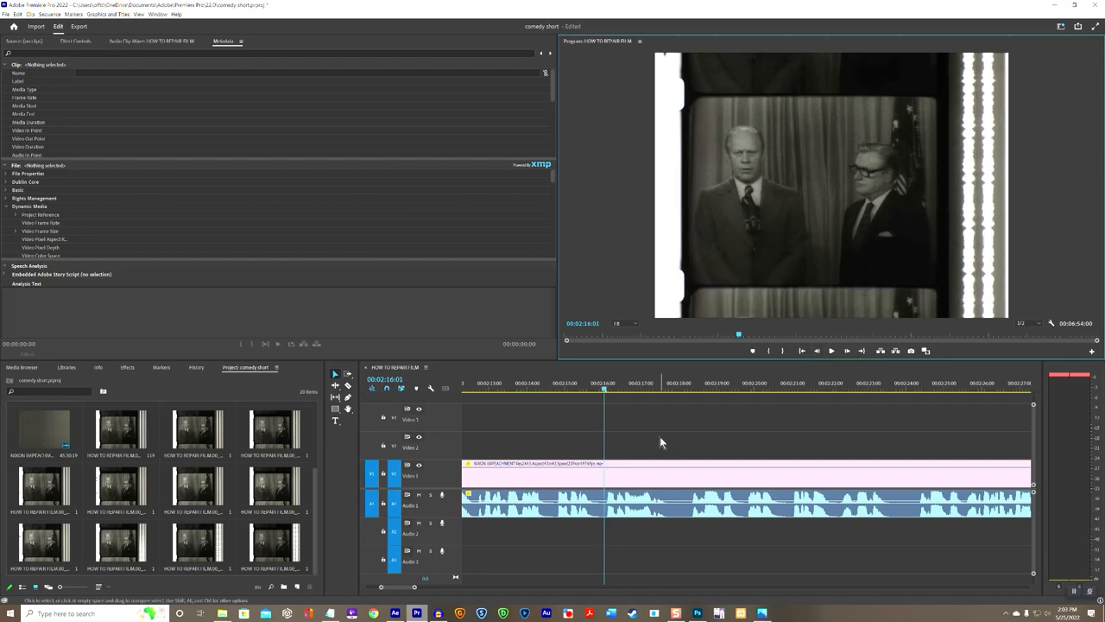
# Step: Start a frame export and browse the possible destination folders, keeping the still shots folder
pyautogui.click(911, 351)
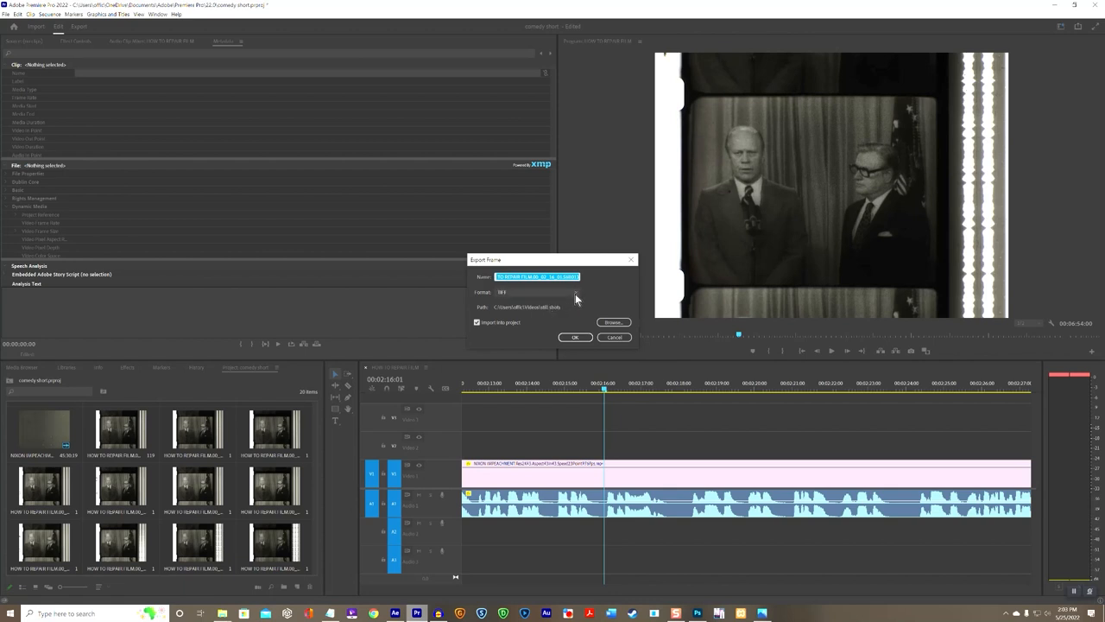
pyautogui.click(606, 322)
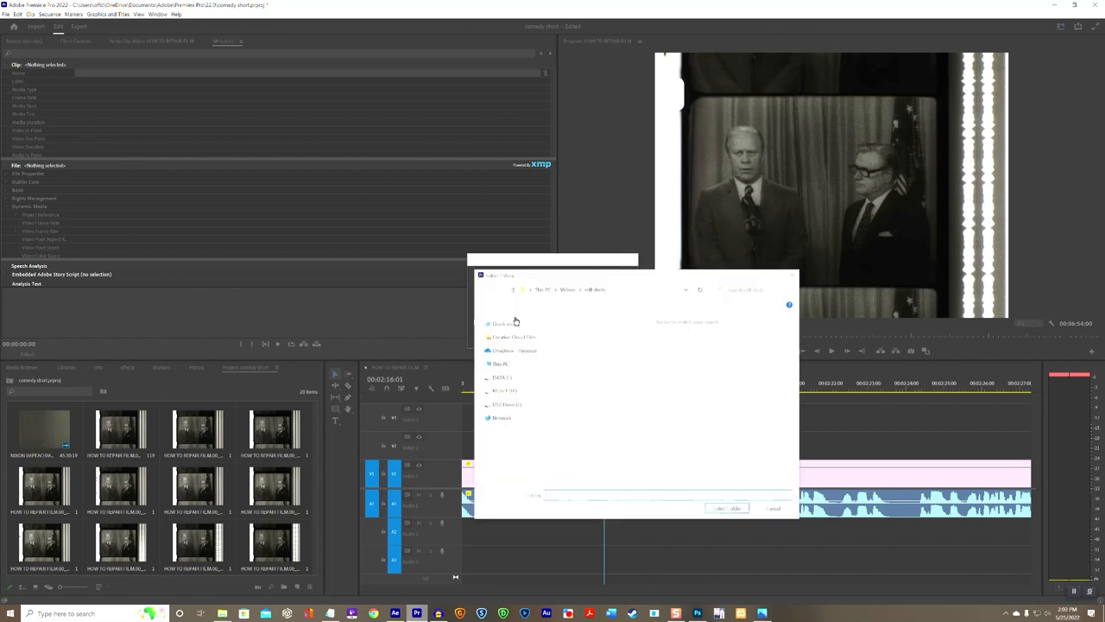
pyautogui.click(480, 437)
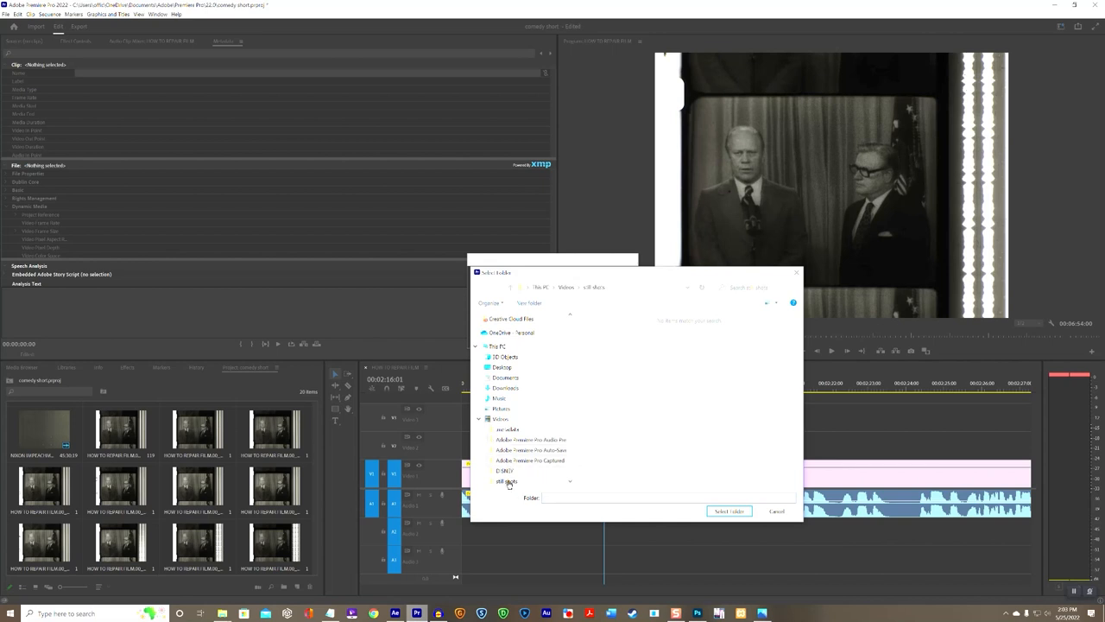
pyautogui.scroll(-1, 569, 413)
pyautogui.scroll(-1, 569, 413)
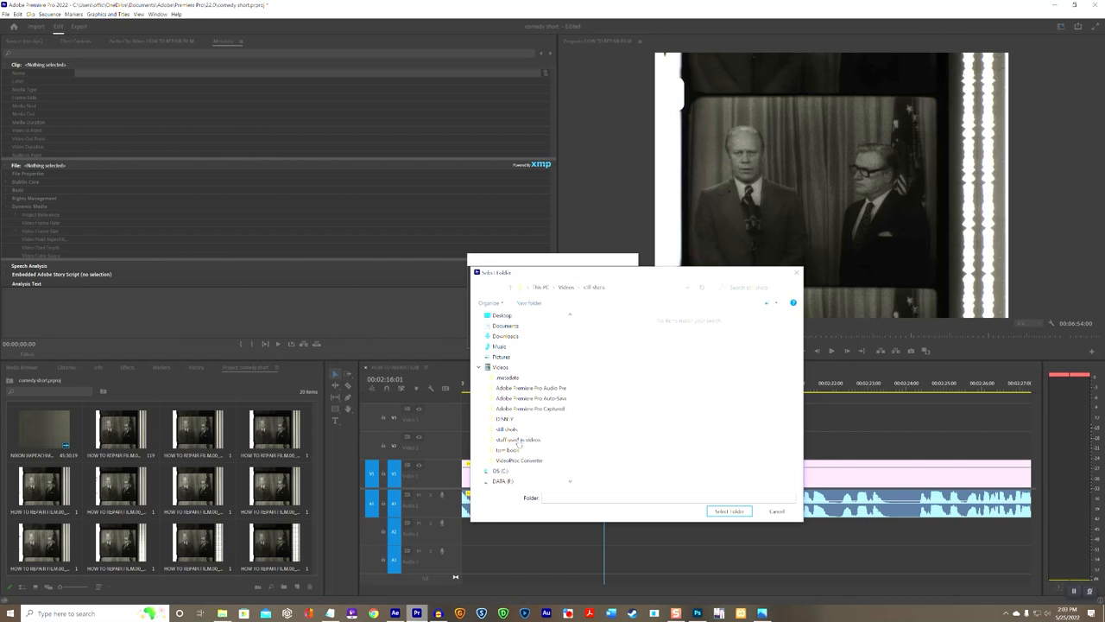
pyautogui.click(775, 511)
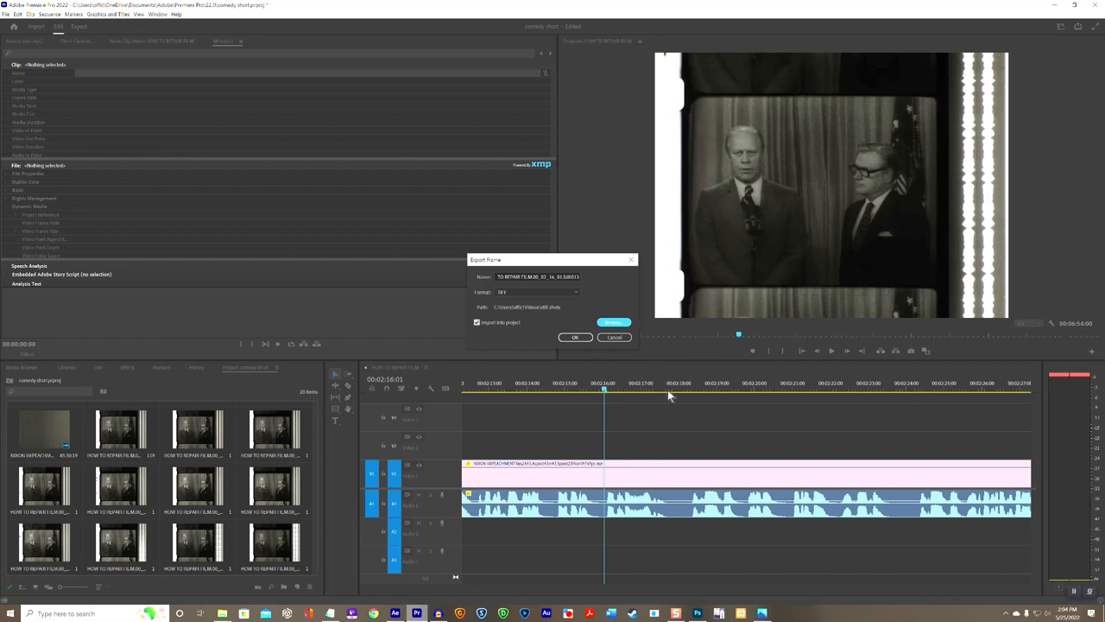
pyautogui.click(396, 613)
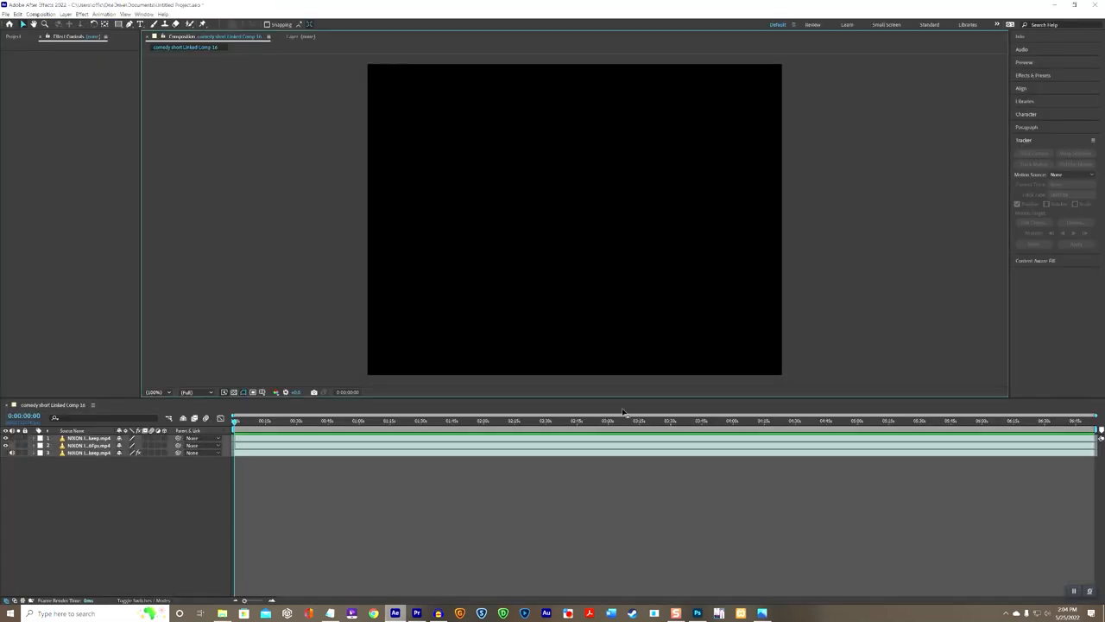
pyautogui.press('.')
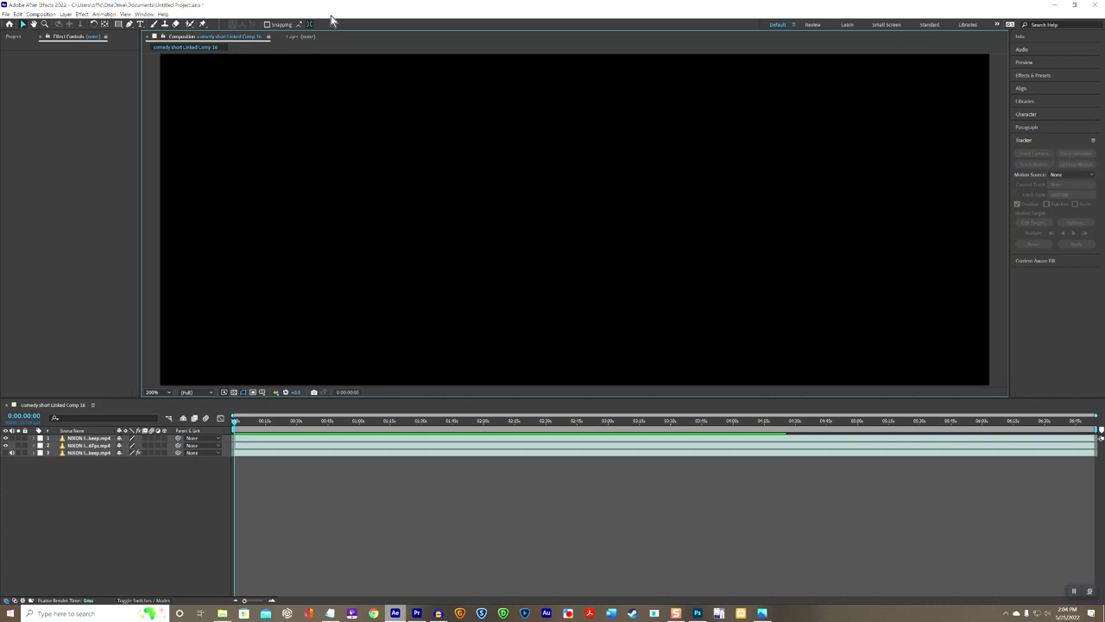
pyautogui.click(1054, 6)
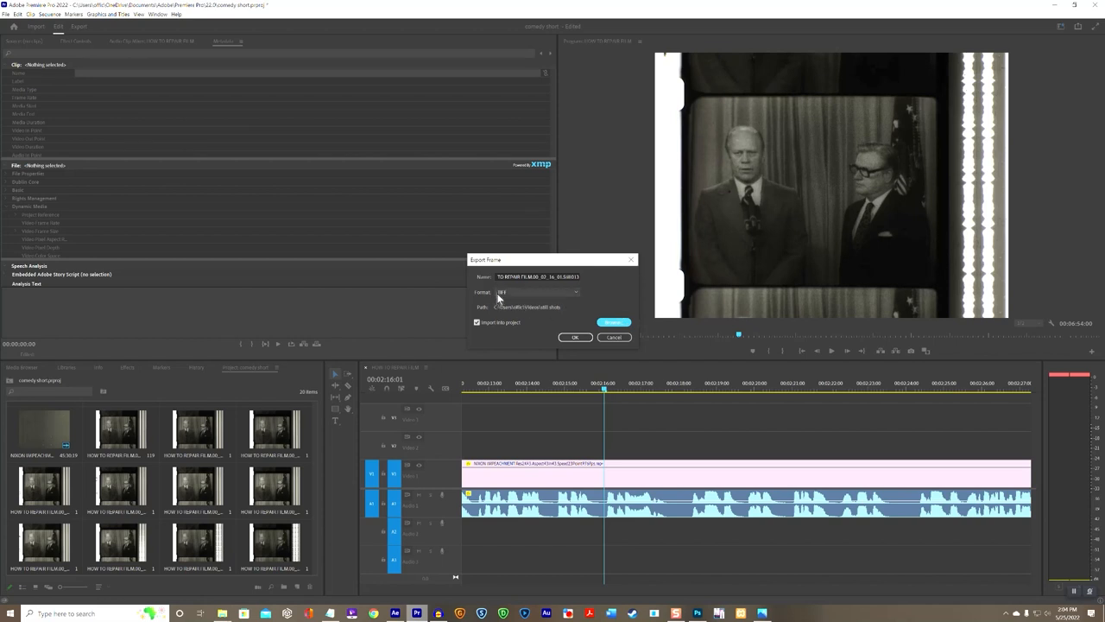
# Step: Review the image formats offered for the frame export and dismiss the export
pyautogui.click(576, 298)
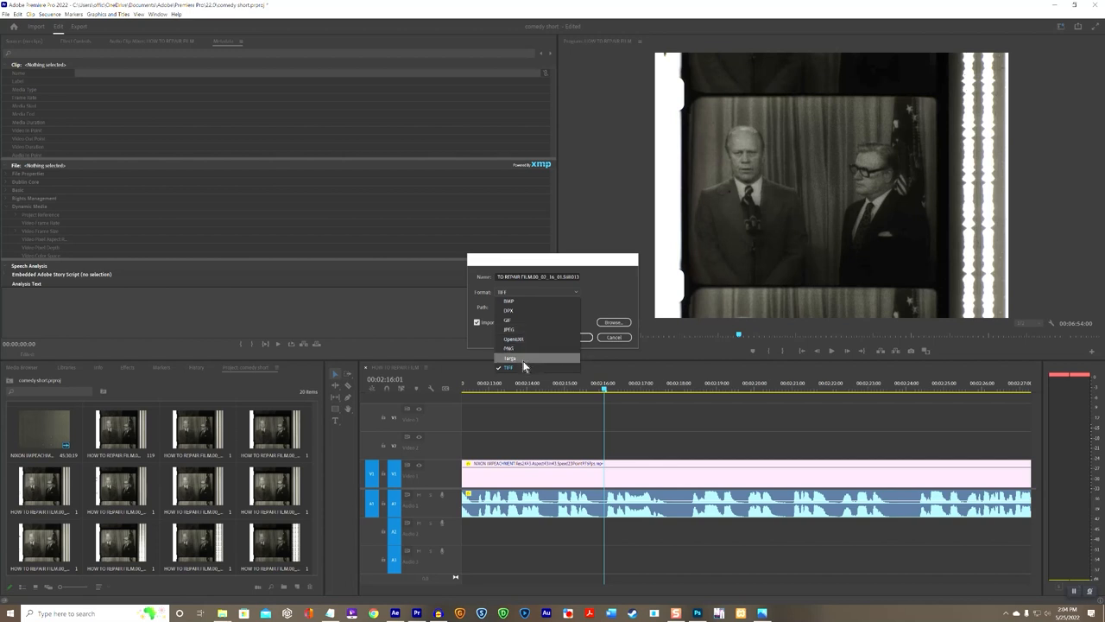
pyautogui.click(622, 342)
pyautogui.click(615, 338)
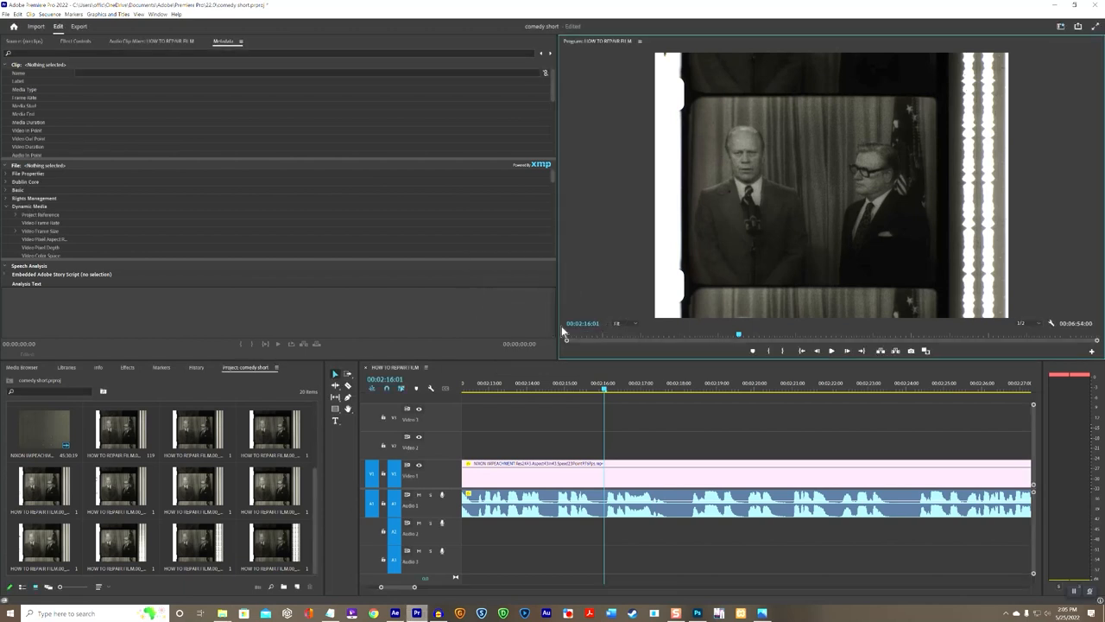
# Step: Export the frame at 00:02:16:01 as a TIFF into the still shots folder and import it into the project
pyautogui.click(911, 350)
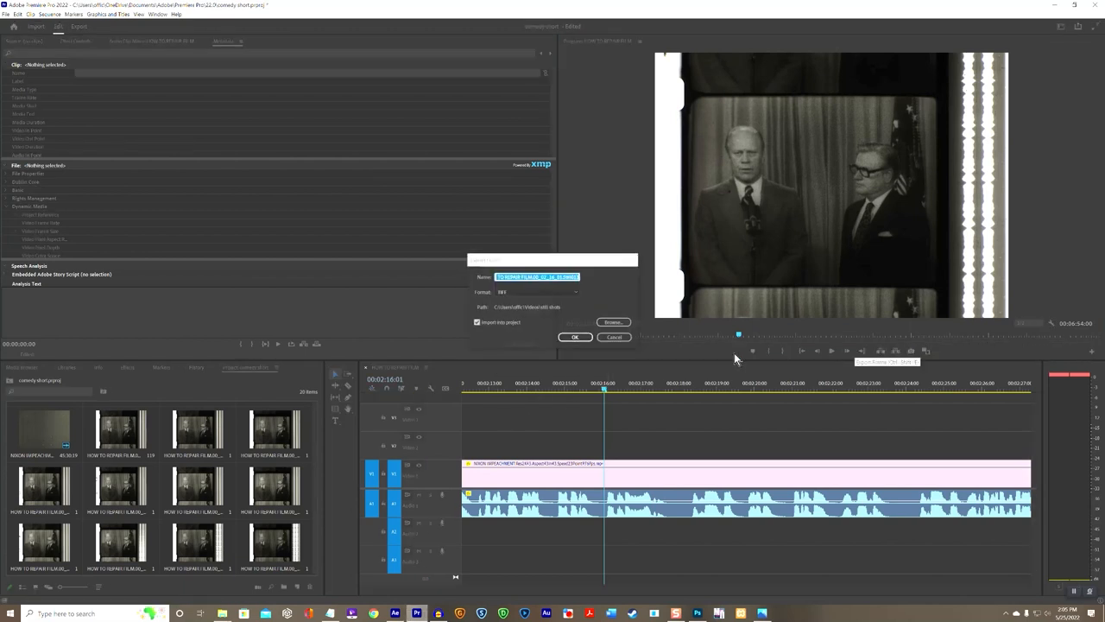
pyautogui.click(577, 337)
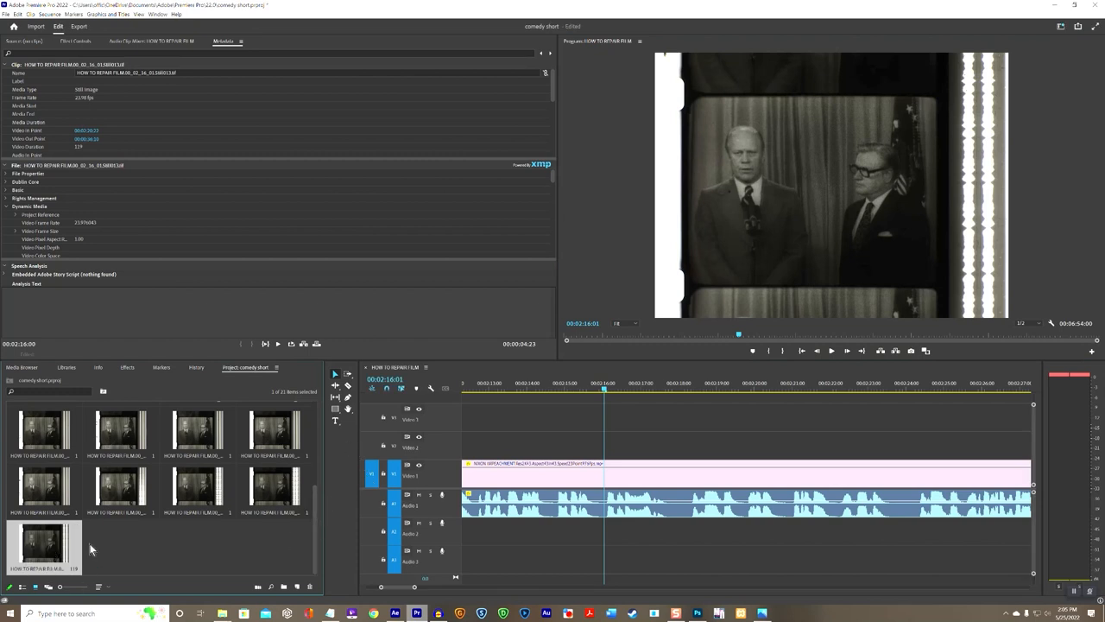
pyautogui.click(911, 351)
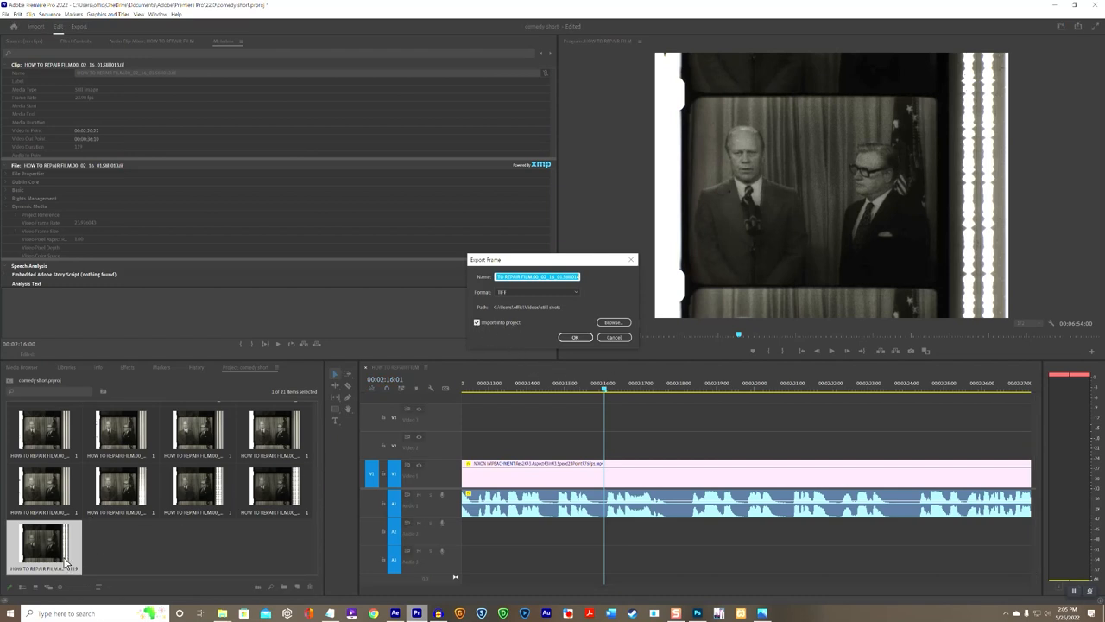
pyautogui.click(614, 336)
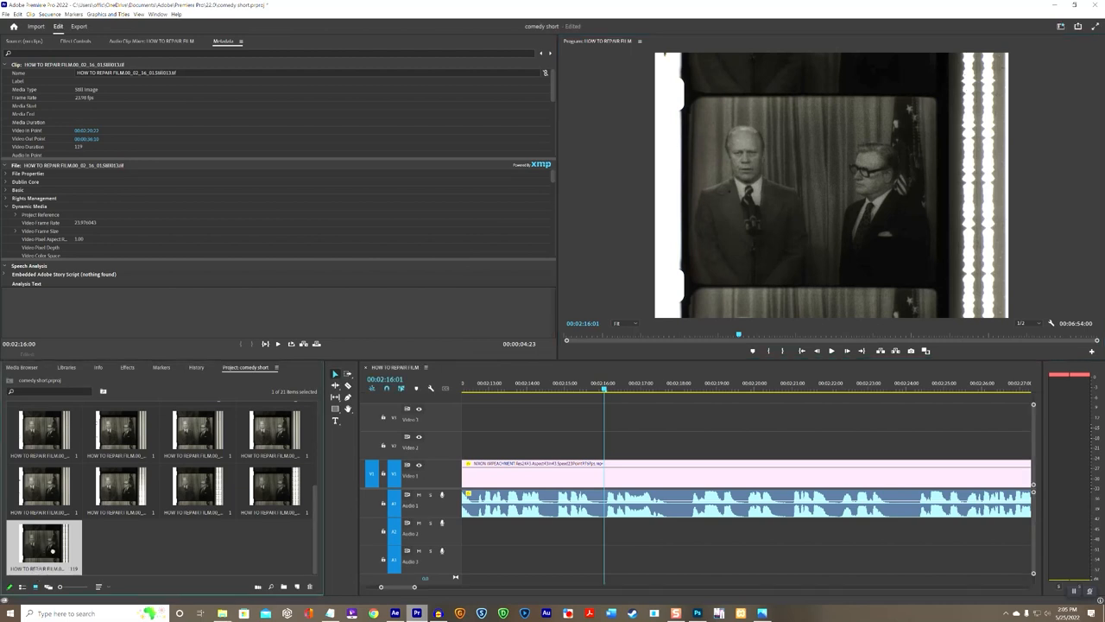
# Step: Place the exported still on Video 2 at 00:02:16:01 and cut it down to a single frame, clearing the remainder
pyautogui.moveTo(45, 546); pyautogui.dragTo(722, 432)
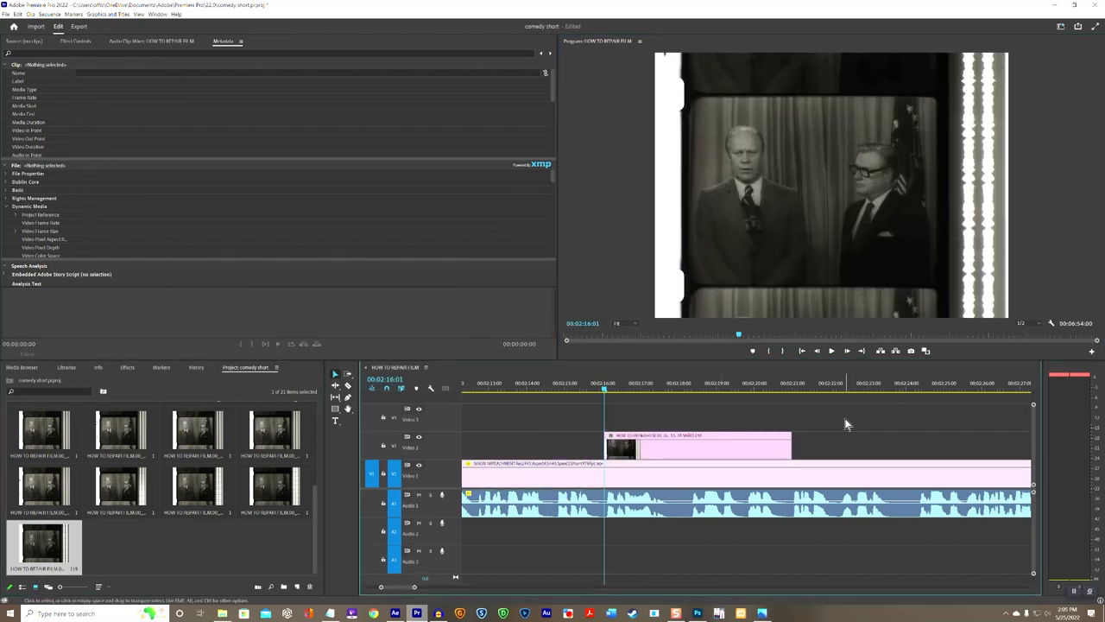
pyautogui.click(849, 352)
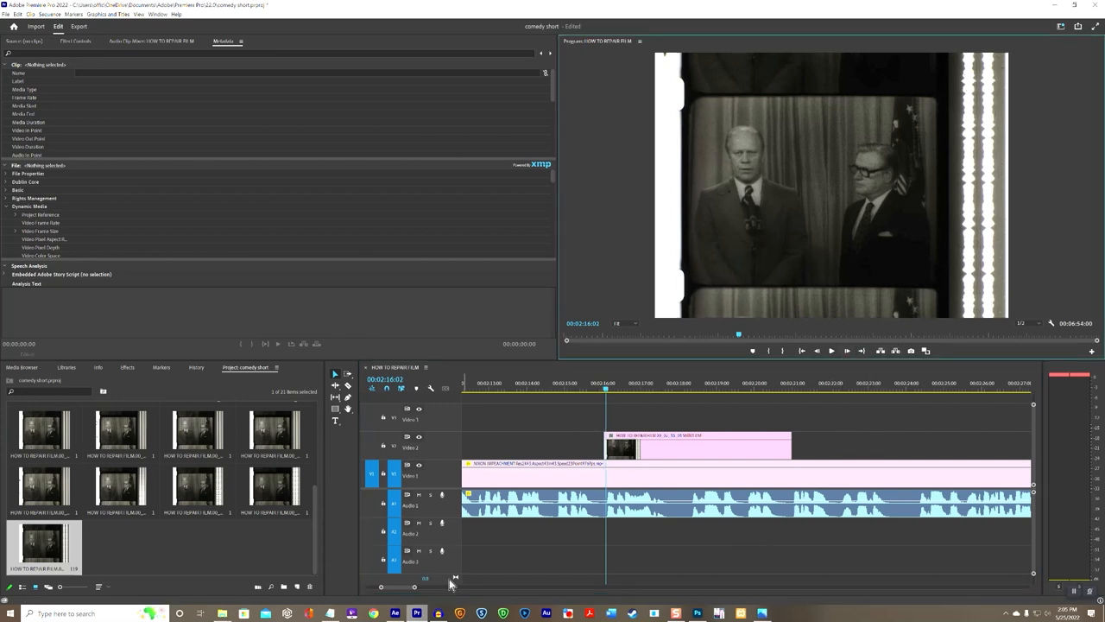
pyautogui.moveTo(413, 588); pyautogui.dragTo(373, 600)
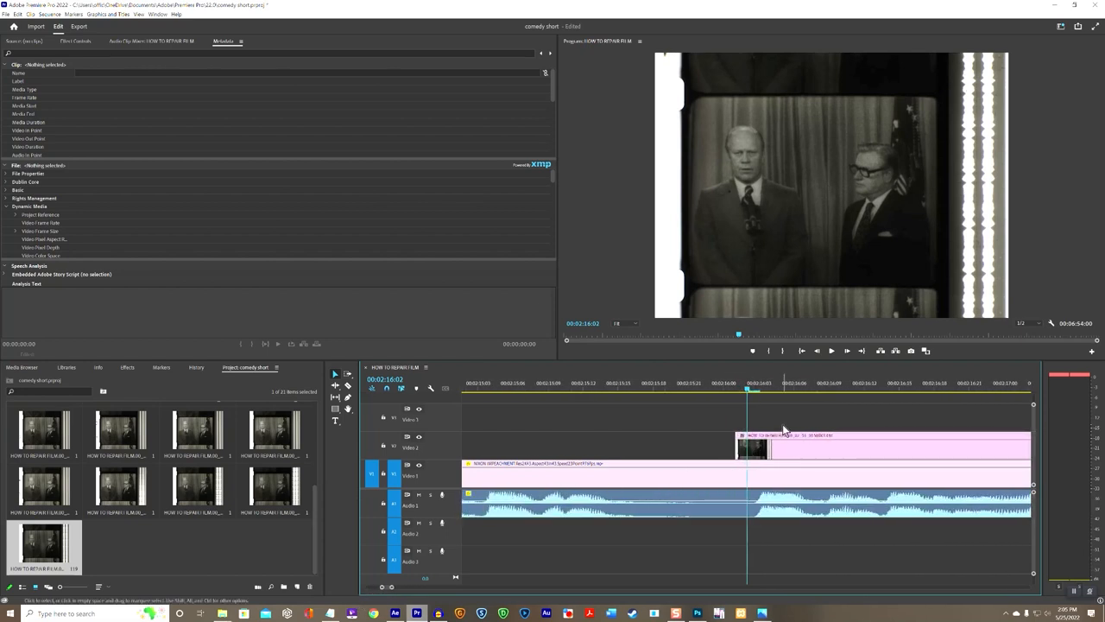
pyautogui.click(348, 385)
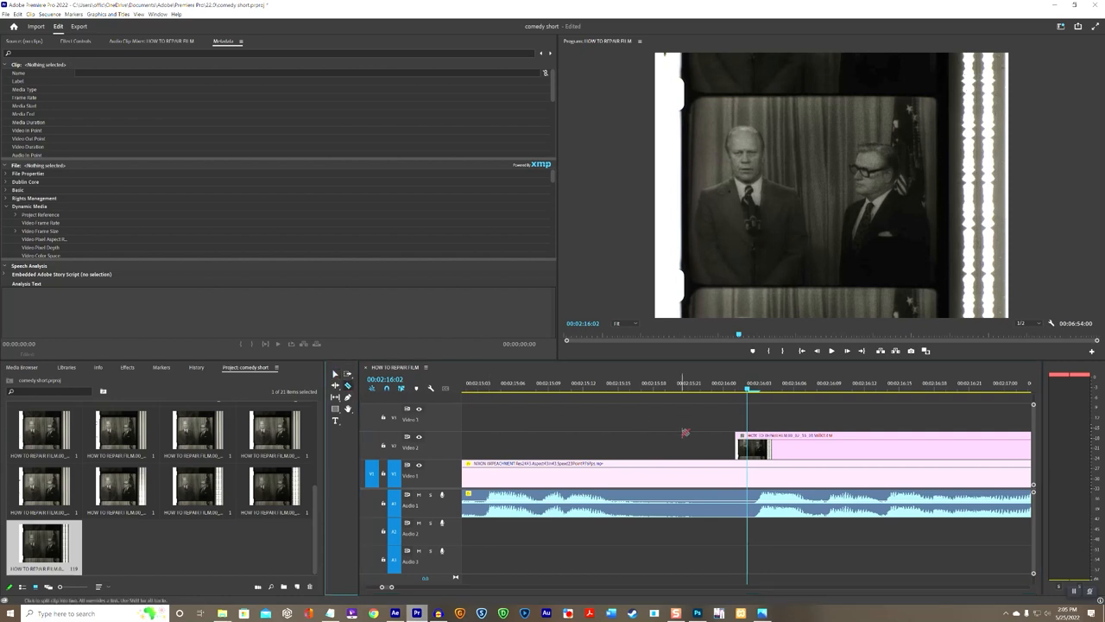
pyautogui.click(749, 442)
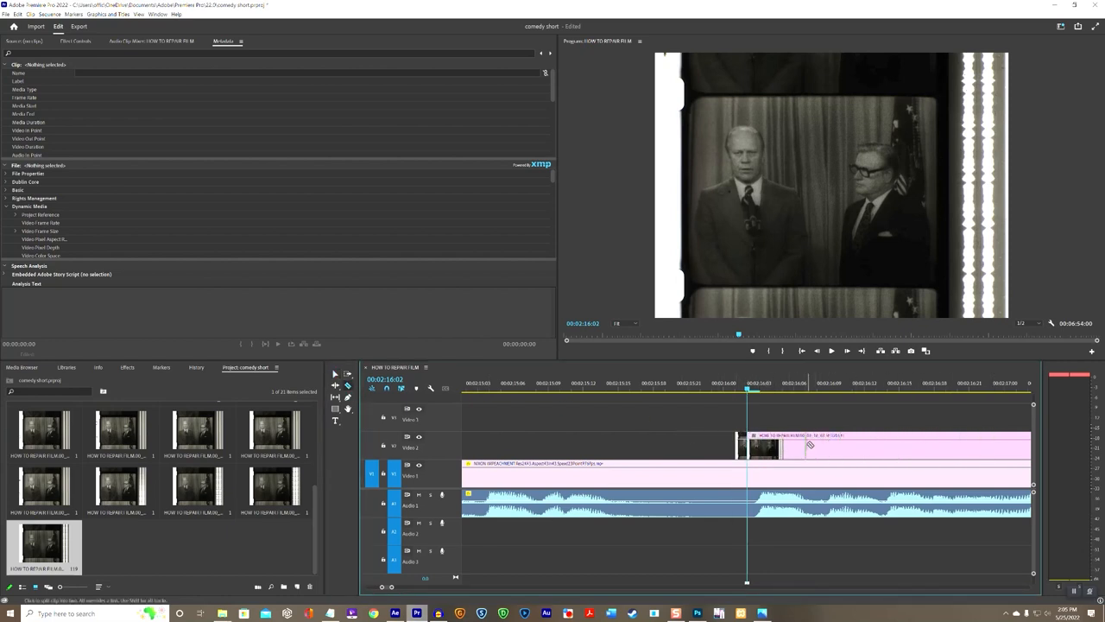
pyautogui.rightClick(809, 447)
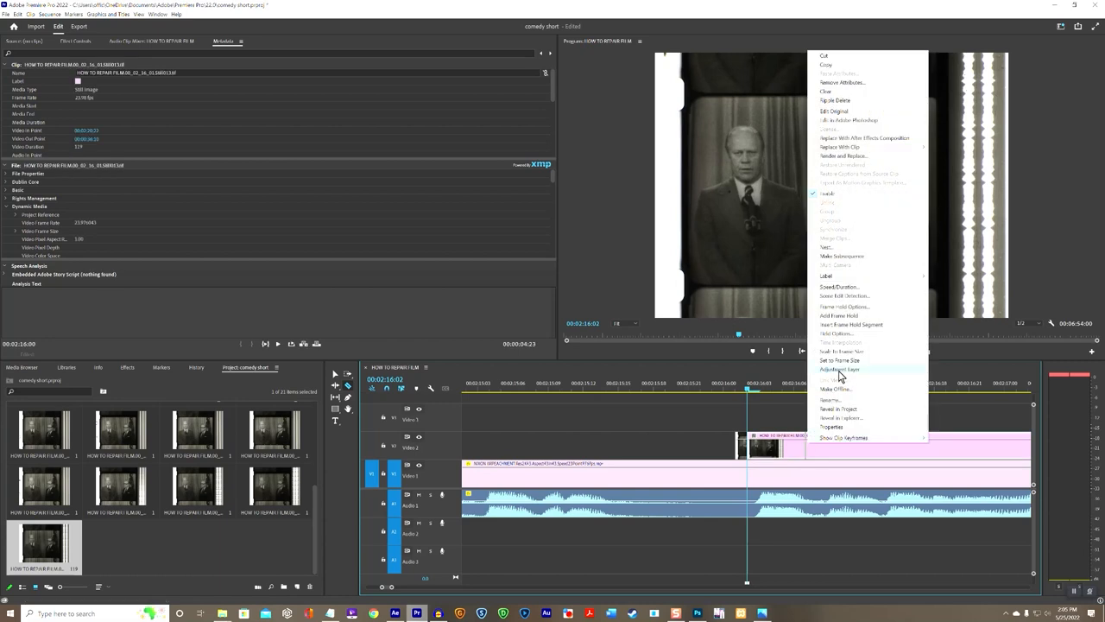
pyautogui.click(833, 90)
# Step: Shift the one-frame still on Video 2 to 00:02:16:02 so it covers the bad frame
pyautogui.moveTo(751, 393)
pyautogui.mouseDown()
pyautogui.moveTo(727, 408)
pyautogui.moveTo(737, 403)
pyautogui.mouseUp()
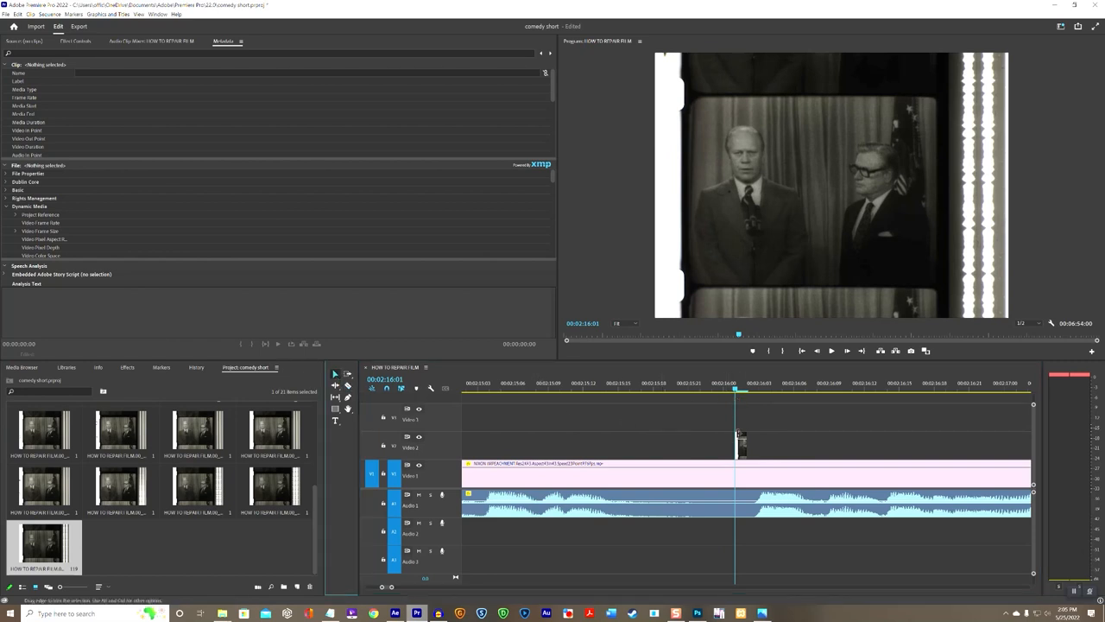
pyautogui.moveTo(741, 441); pyautogui.dragTo(756, 442)
pyautogui.click(848, 352)
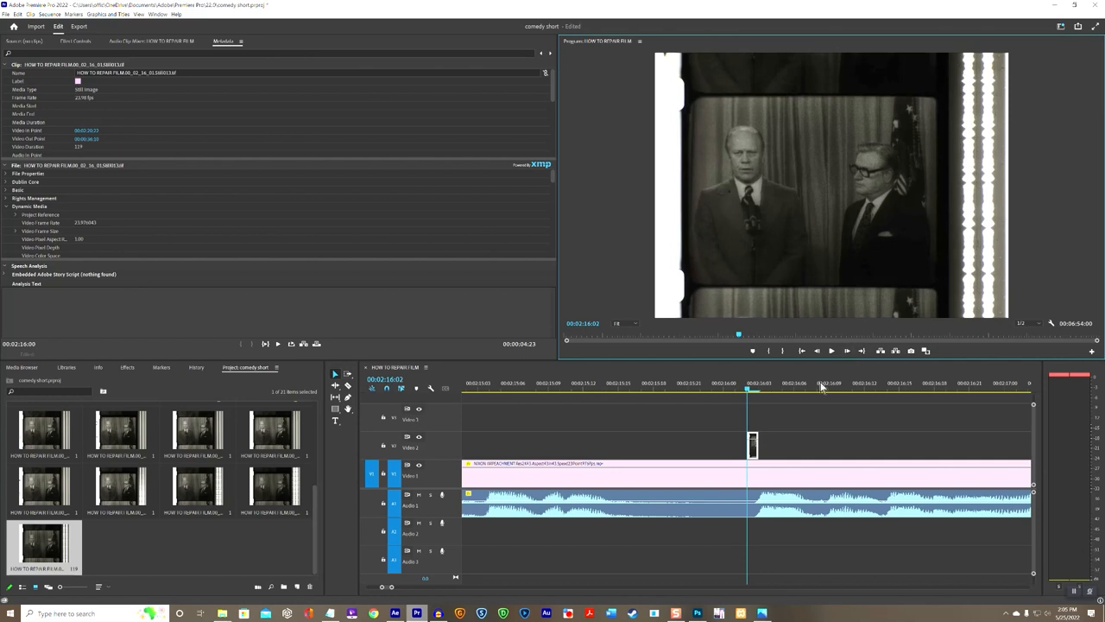
# Step: Step through the frames from 00:02:16:01 to 00:02:16:04 to check the picture around the placed still
pyautogui.click(847, 351)
pyautogui.click(847, 351)
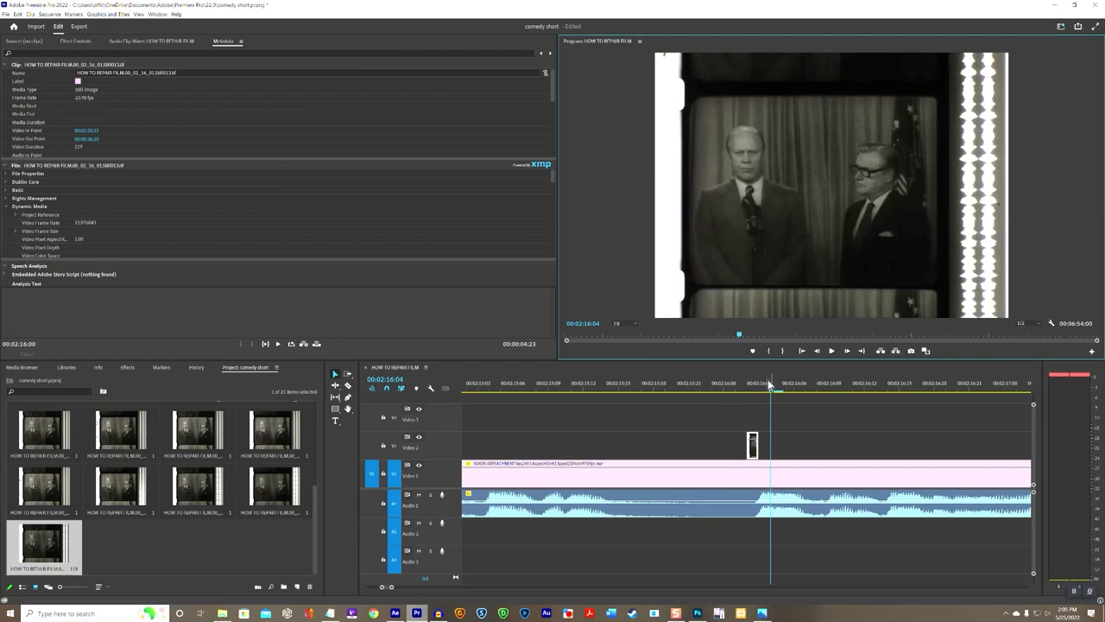
pyautogui.click(736, 388)
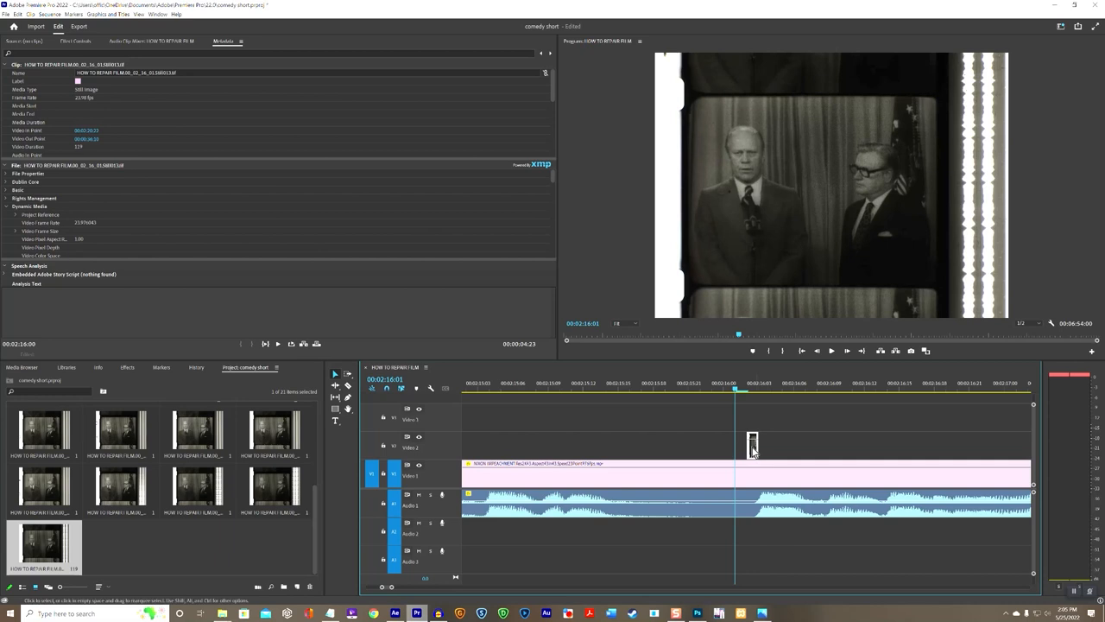
pyautogui.click(847, 352)
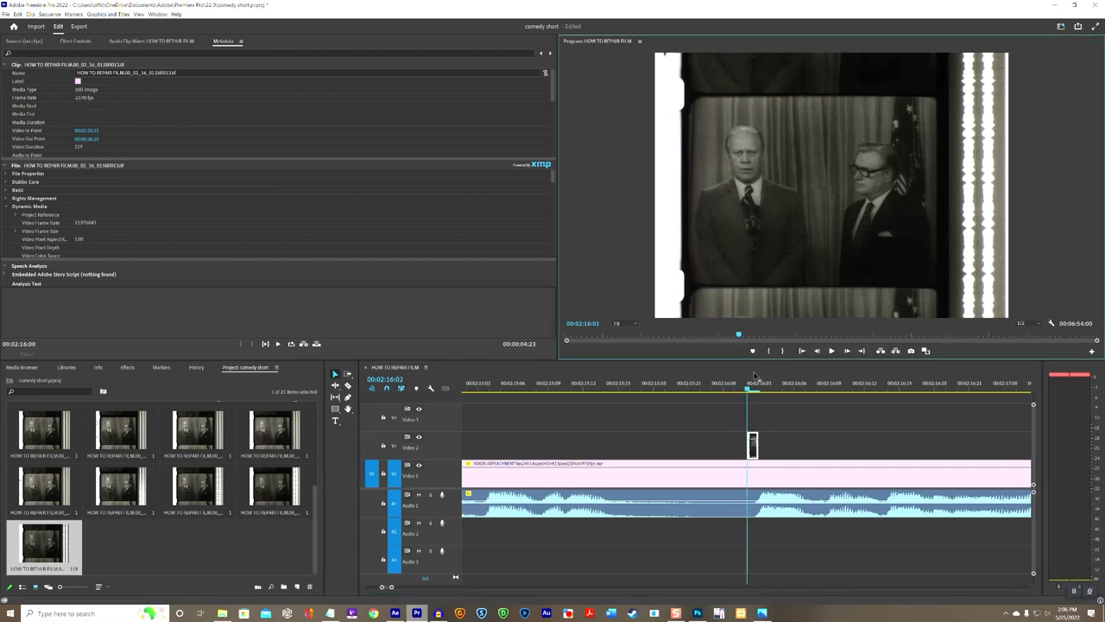
# Step: Move the still off 00:02:16:02 to compare the bad frame underneath, and put the still back over it
pyautogui.moveTo(752, 388); pyautogui.dragTo(747, 402)
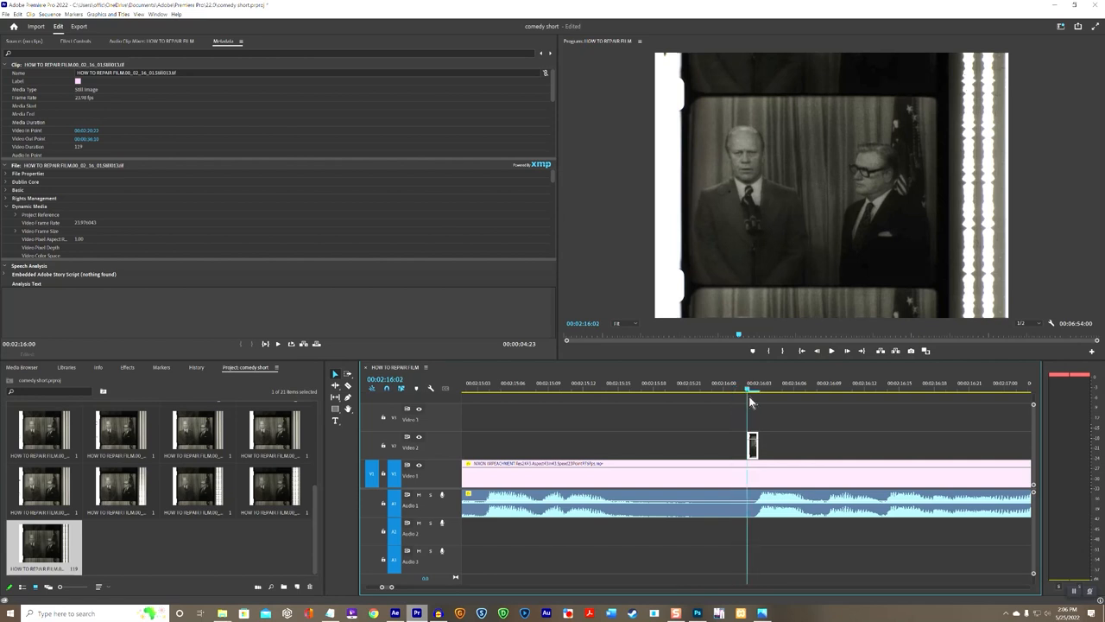
pyautogui.moveTo(755, 442); pyautogui.dragTo(730, 443)
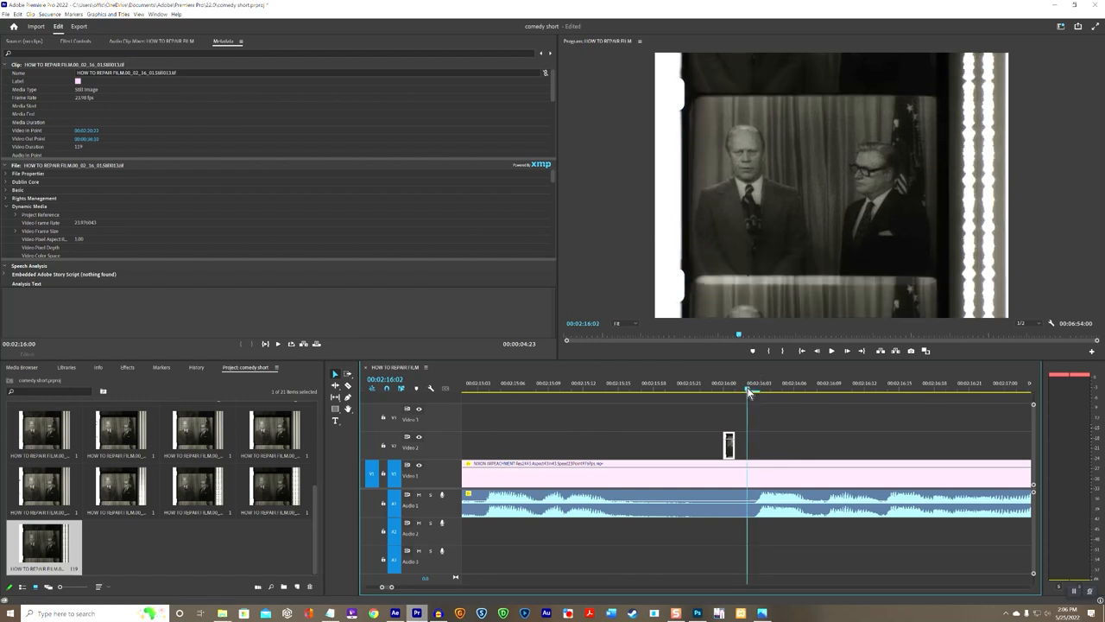
pyautogui.moveTo(730, 445); pyautogui.dragTo(760, 441)
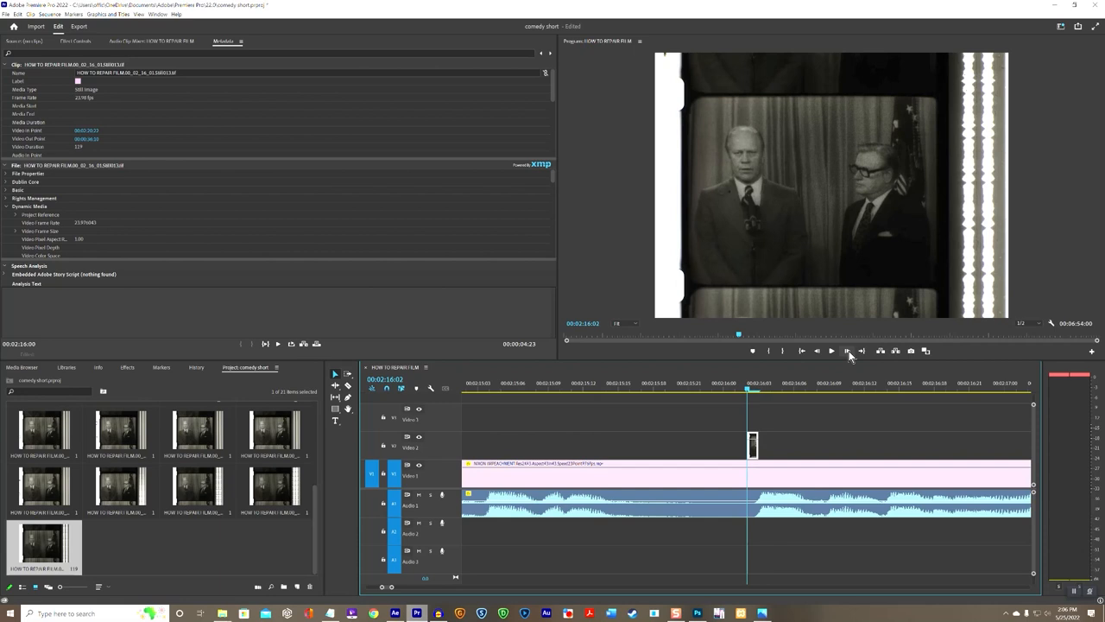
# Step: Export the frame at 00:02:16:04 as a TIFF still and import it into the project
pyautogui.click(847, 350)
pyautogui.click(847, 350)
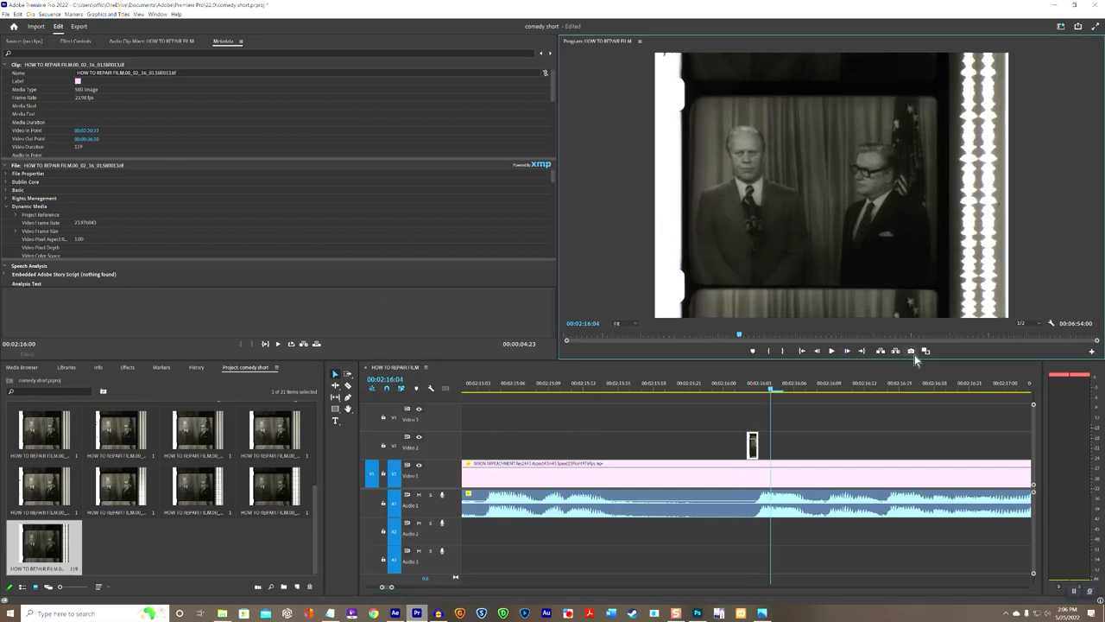
pyautogui.click(911, 350)
pyautogui.click(576, 340)
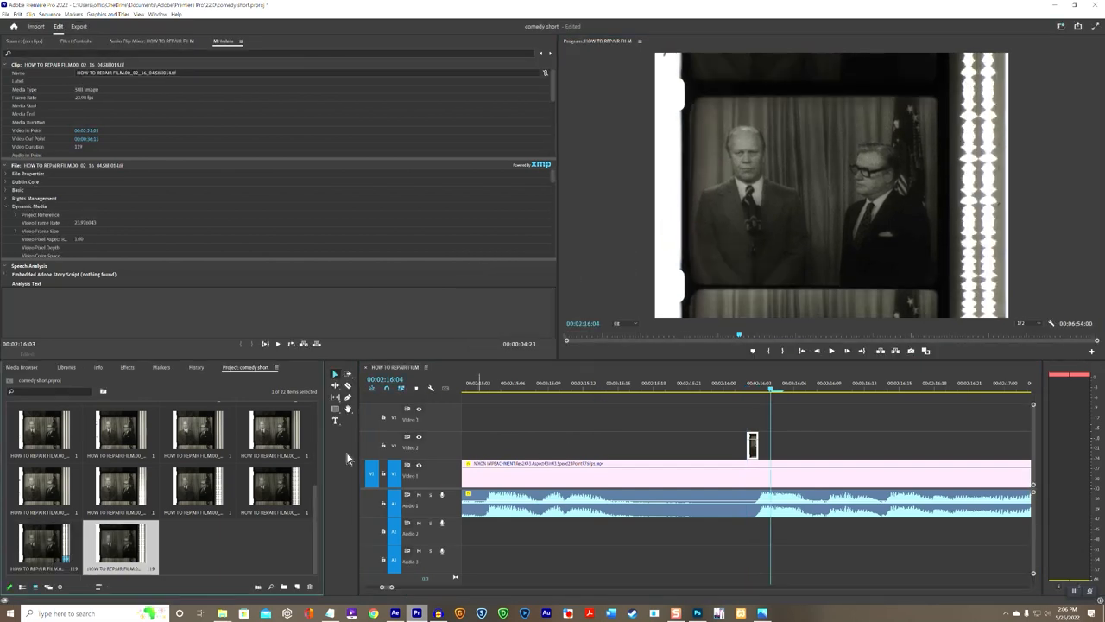
# Step: Place the exported still on Video 2 at 00:02:16:03, cut it after one frame and ripple delete the remainder
pyautogui.moveTo(121, 549); pyautogui.dragTo(756, 450)
pyautogui.click(348, 385)
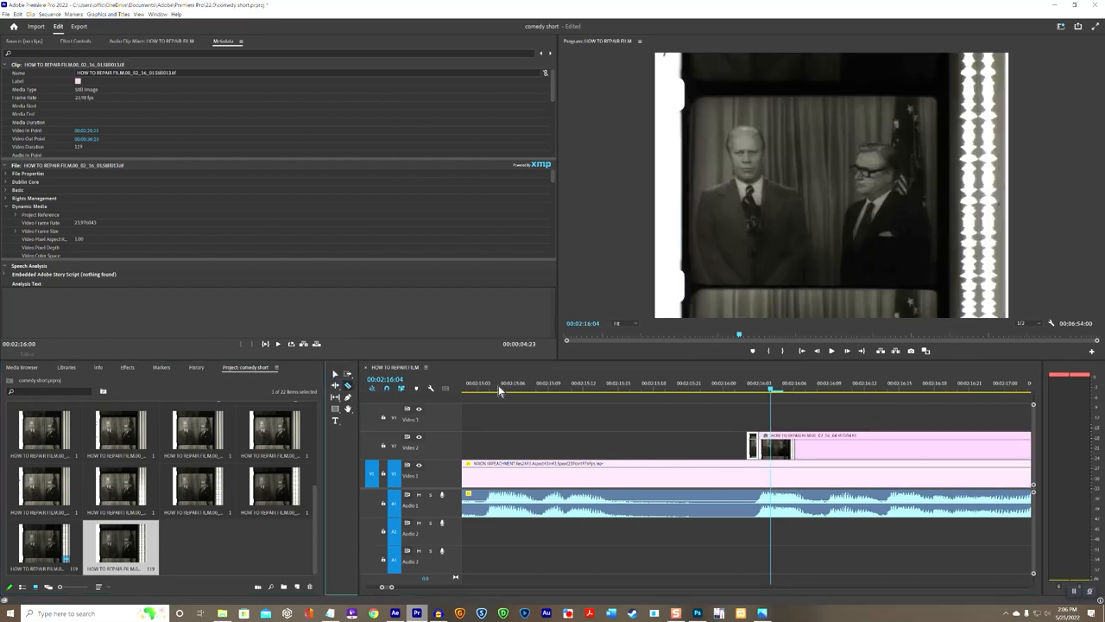
pyautogui.click(769, 436)
pyautogui.rightClick(797, 443)
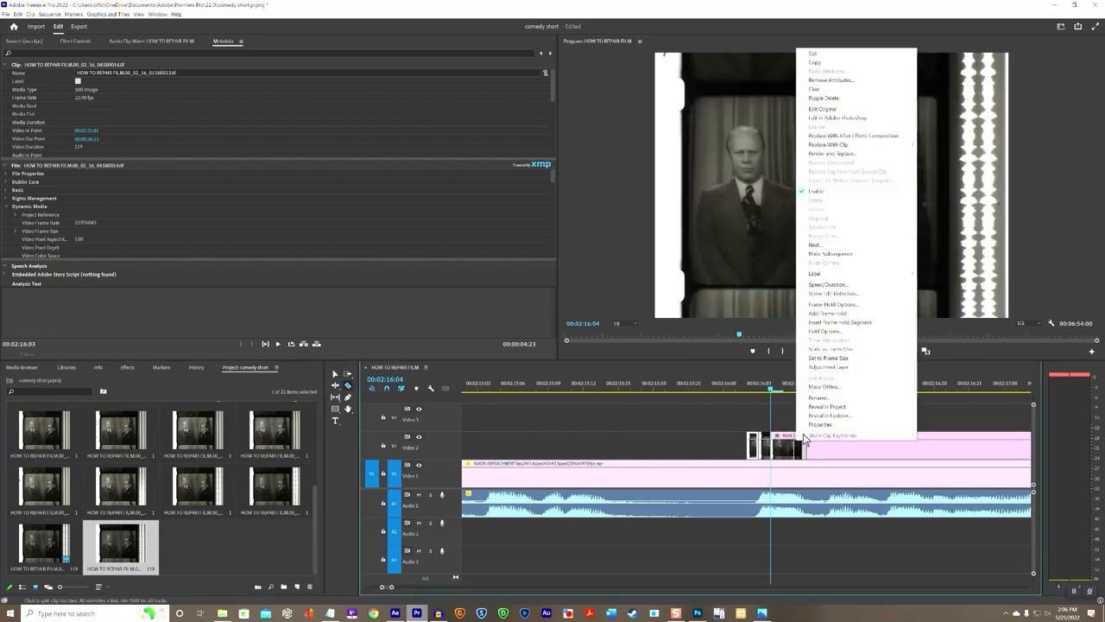
pyautogui.click(821, 98)
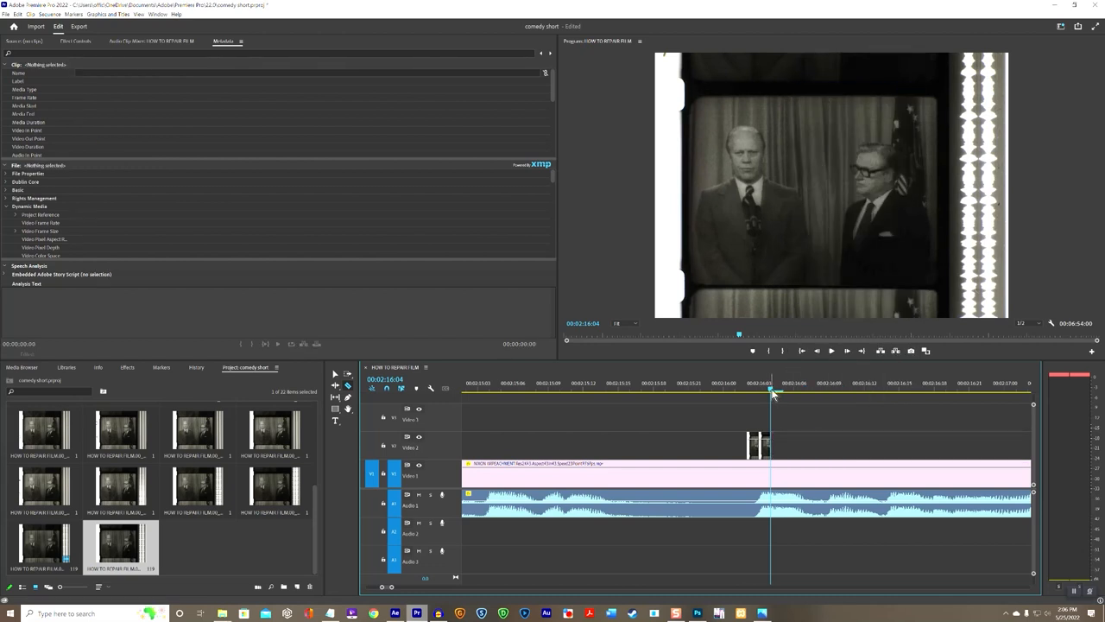
# Step: Move the playhead to 00:02:16:09 and set the still image default duration to 2 frames in the Timeline preferences
pyautogui.click(760, 396)
pyautogui.moveTo(760, 399); pyautogui.dragTo(832, 387)
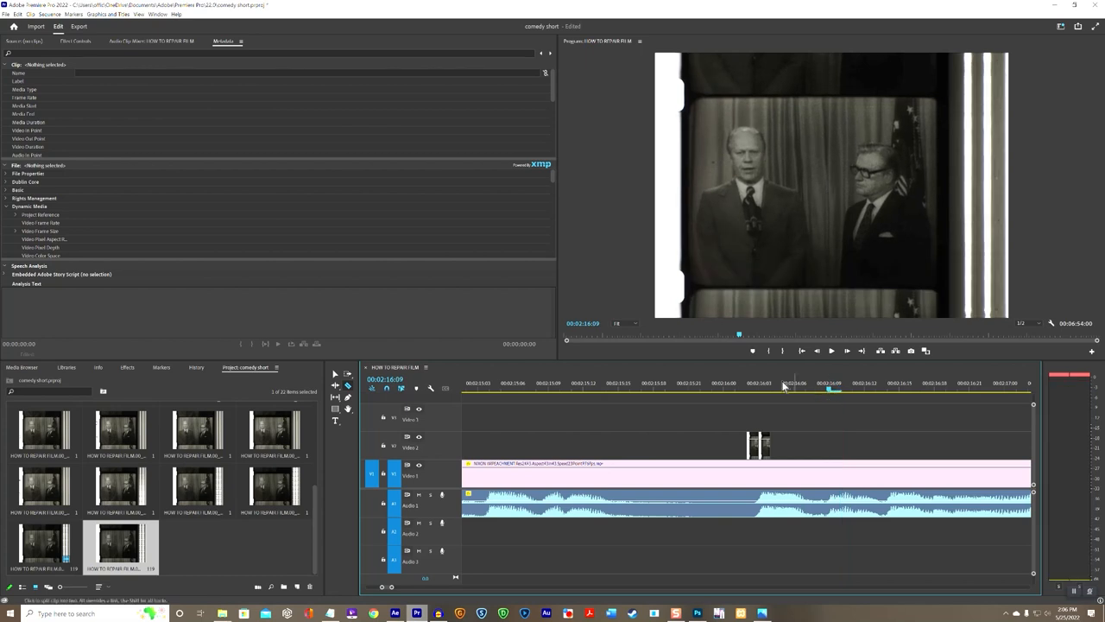
pyautogui.click(6, 14)
pyautogui.moveTo(18, 15)
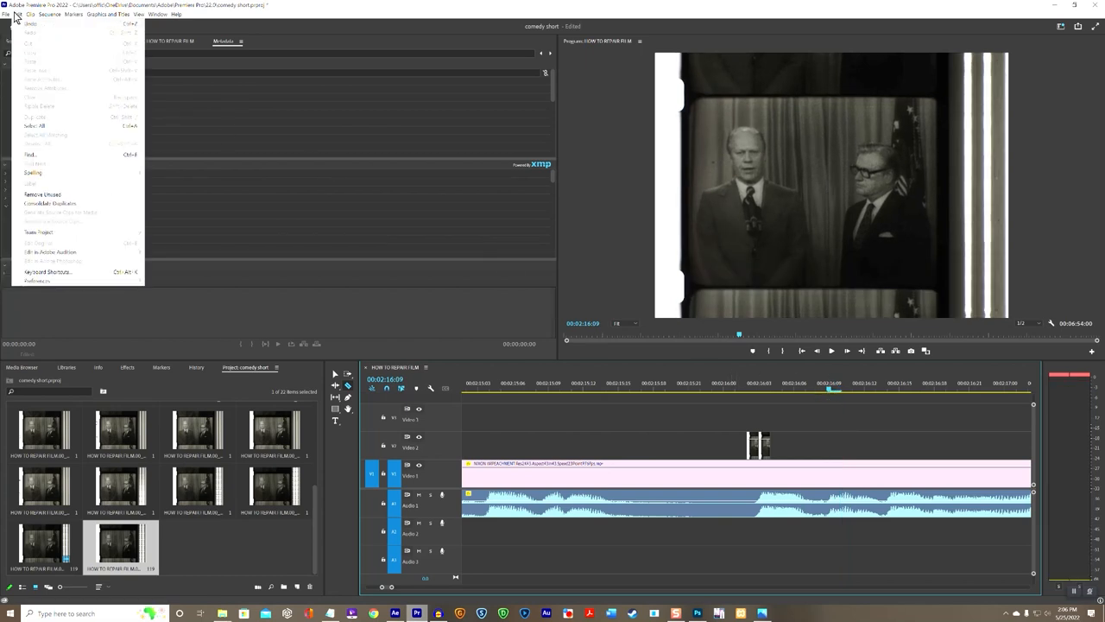
pyautogui.moveTo(46, 285)
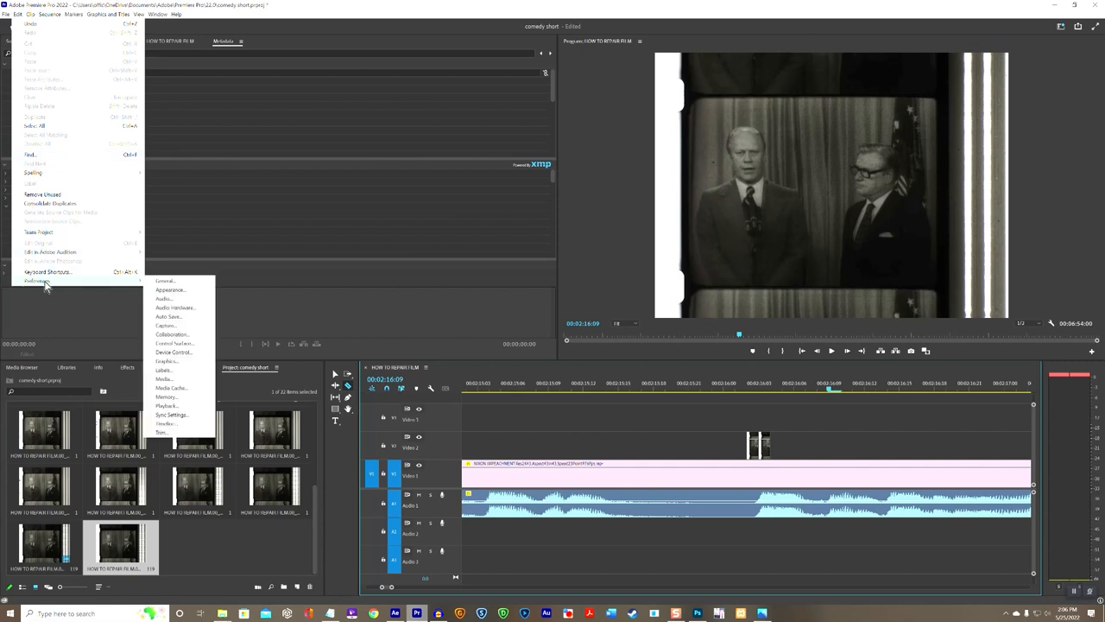
pyautogui.click(168, 424)
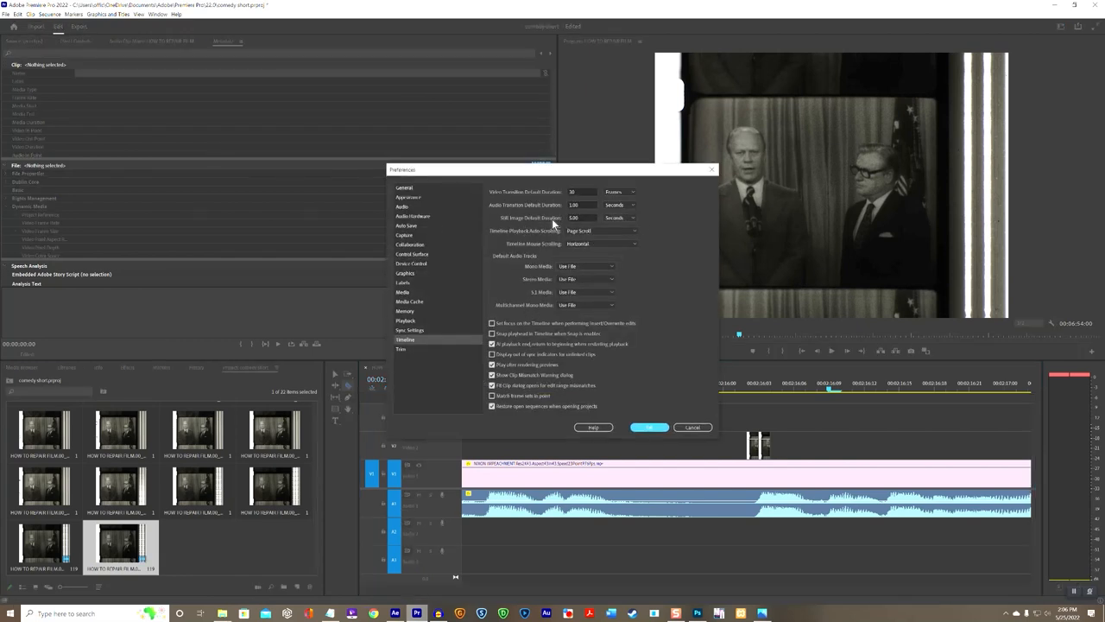
pyautogui.click(634, 217)
pyautogui.click(604, 230)
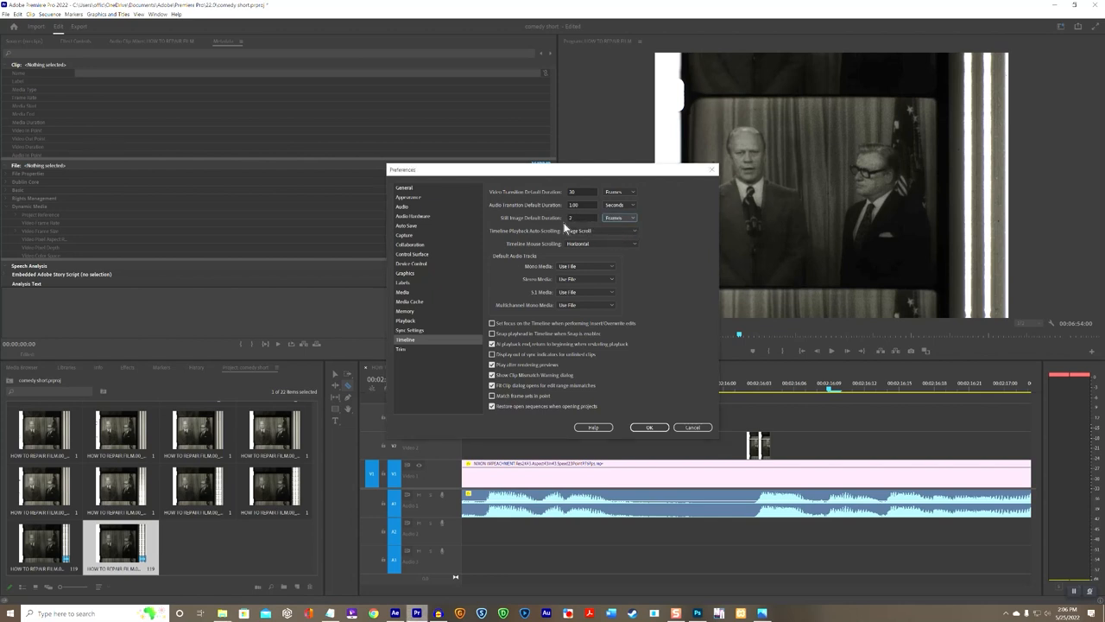
pyautogui.doubleClick(579, 217)
pyautogui.click(649, 426)
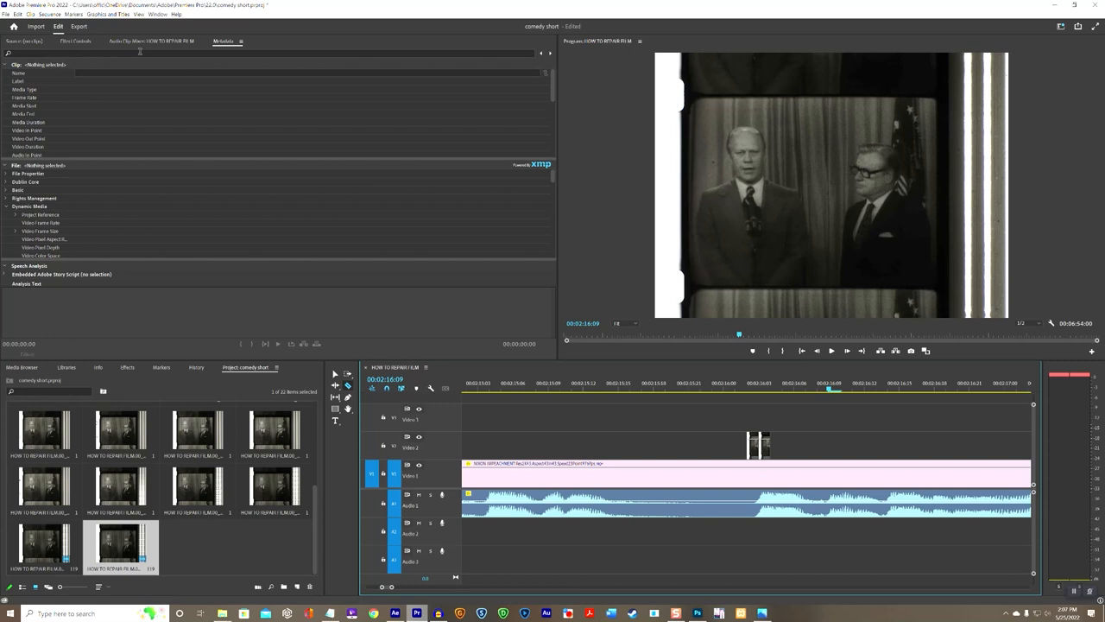
# Step: Reopen the Timeline preferences to check the still image default duration, and accept the dialog
pyautogui.click(18, 14)
pyautogui.moveTo(66, 284)
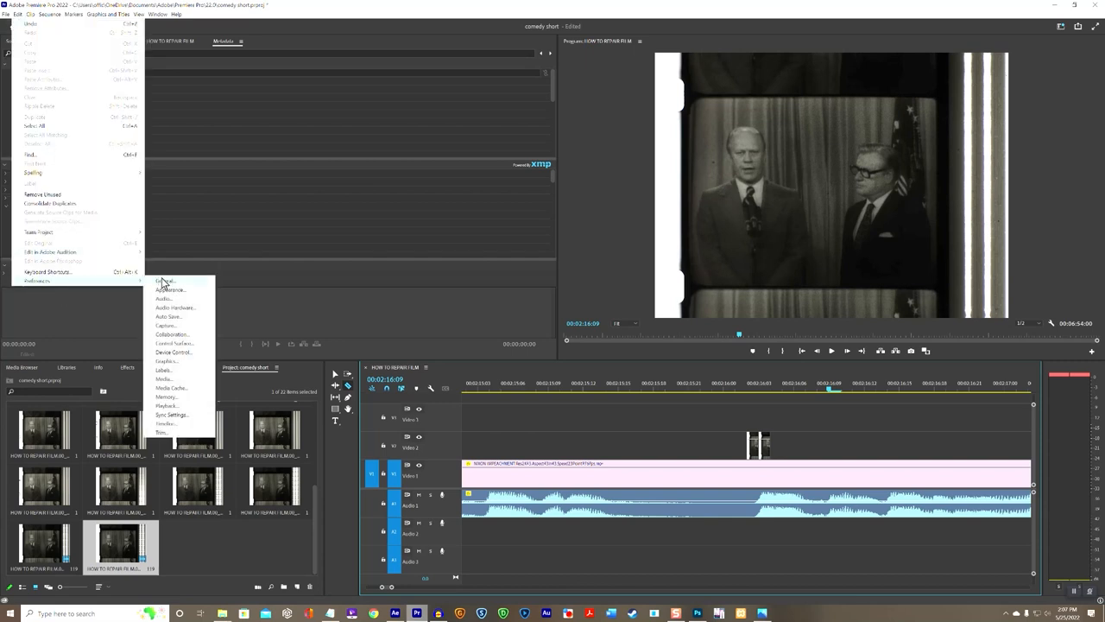
pyautogui.click(168, 424)
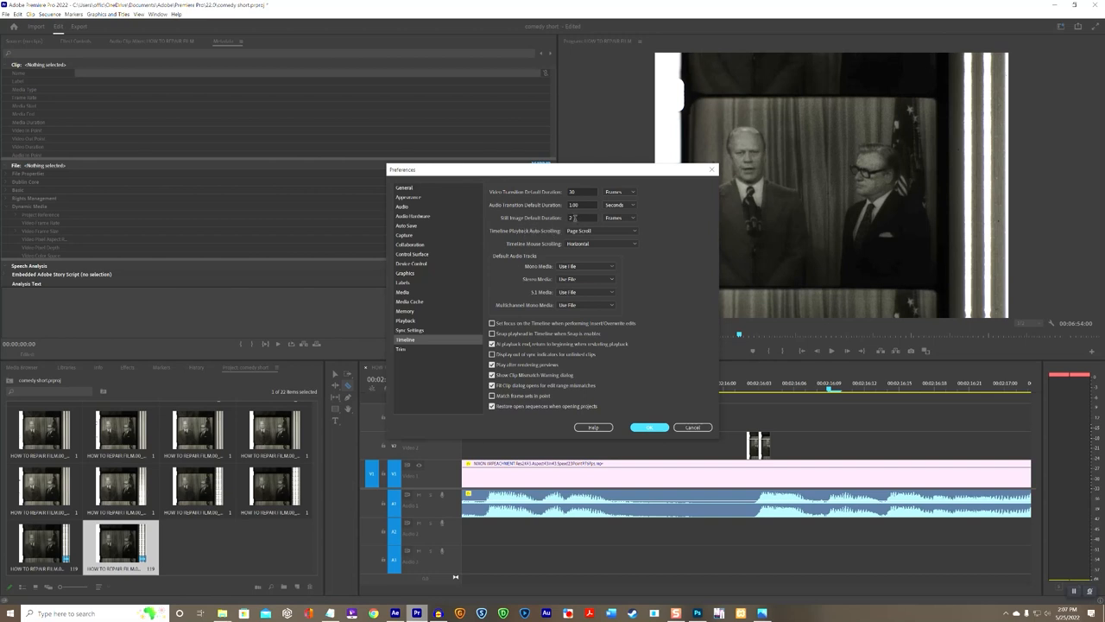
pyautogui.click(574, 218)
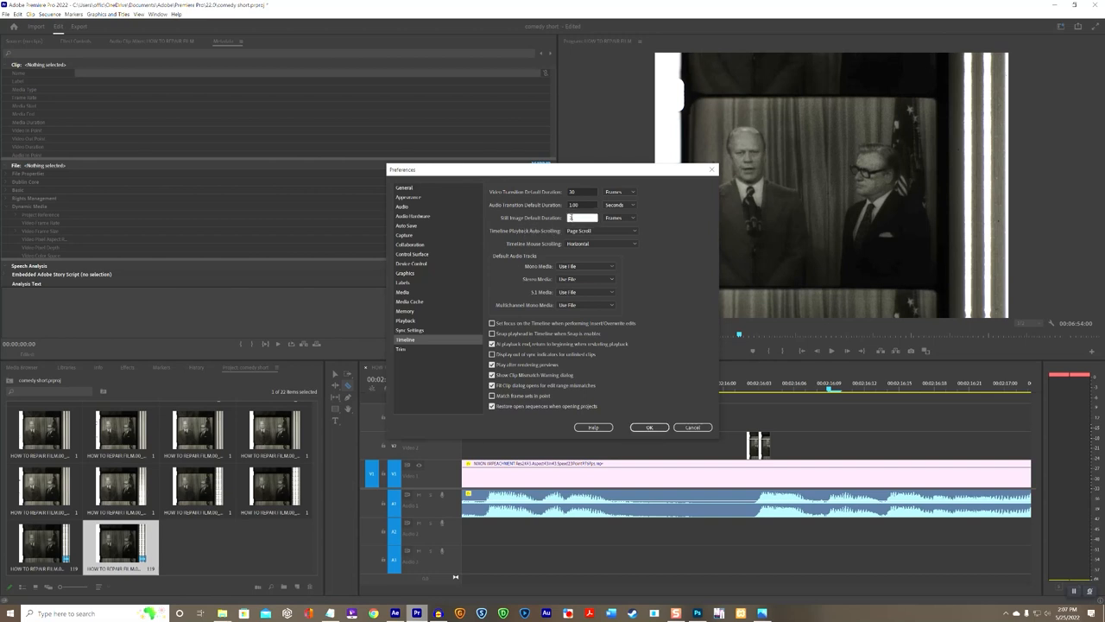
pyautogui.click(669, 380)
pyautogui.click(651, 427)
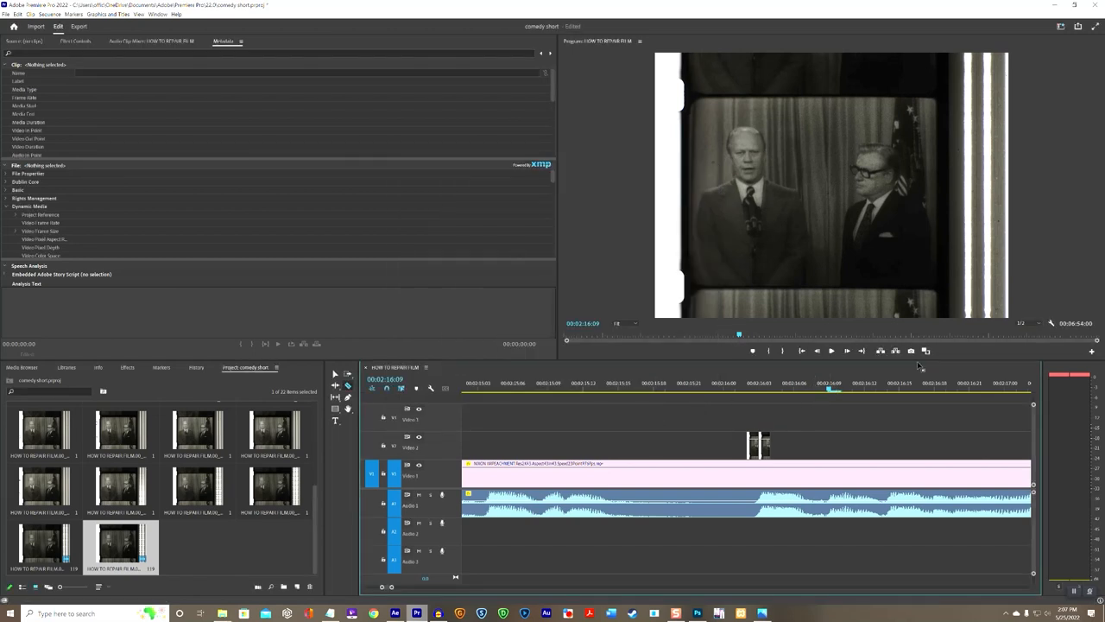
# Step: Export the frame at 00:02:16:09 as a TIFF still and place it on Video 2 at 00:02:16:10
pyautogui.click(846, 350)
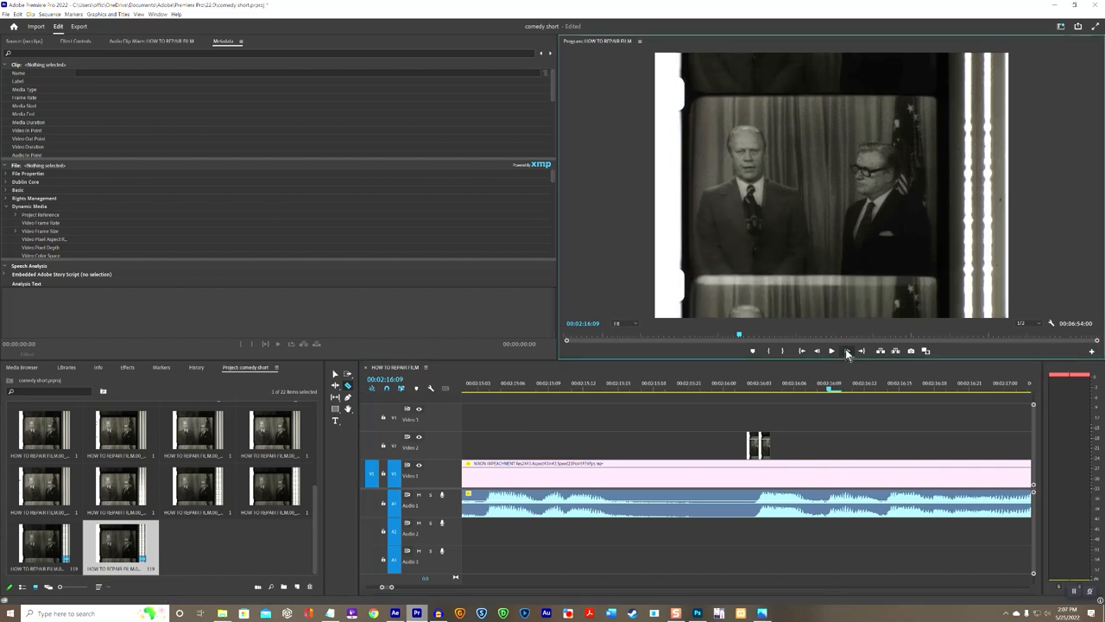
pyautogui.click(818, 351)
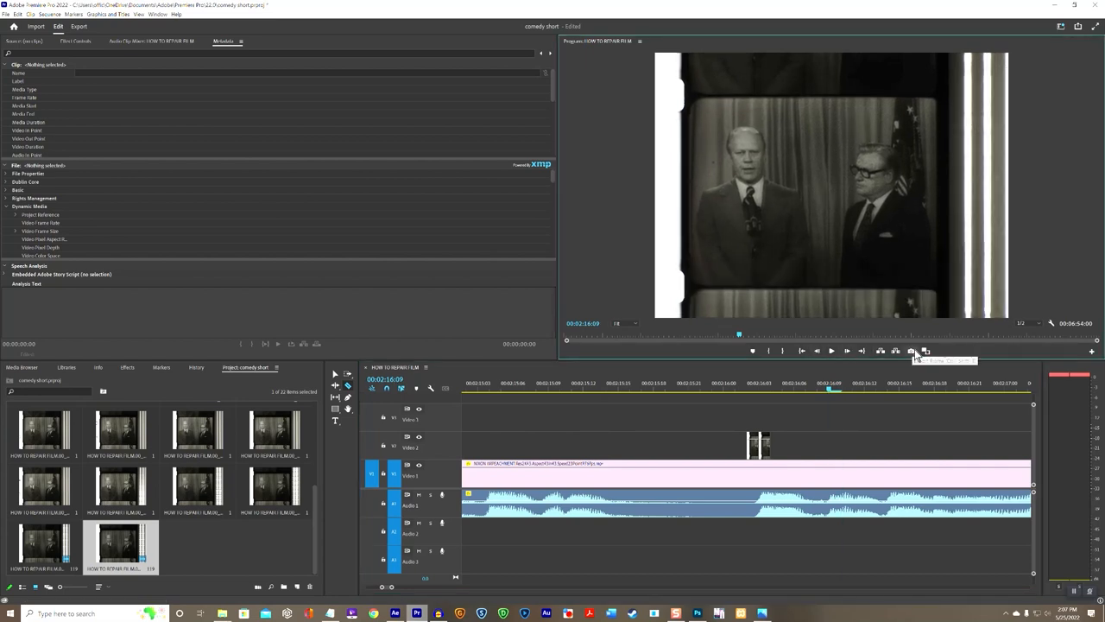
pyautogui.click(913, 351)
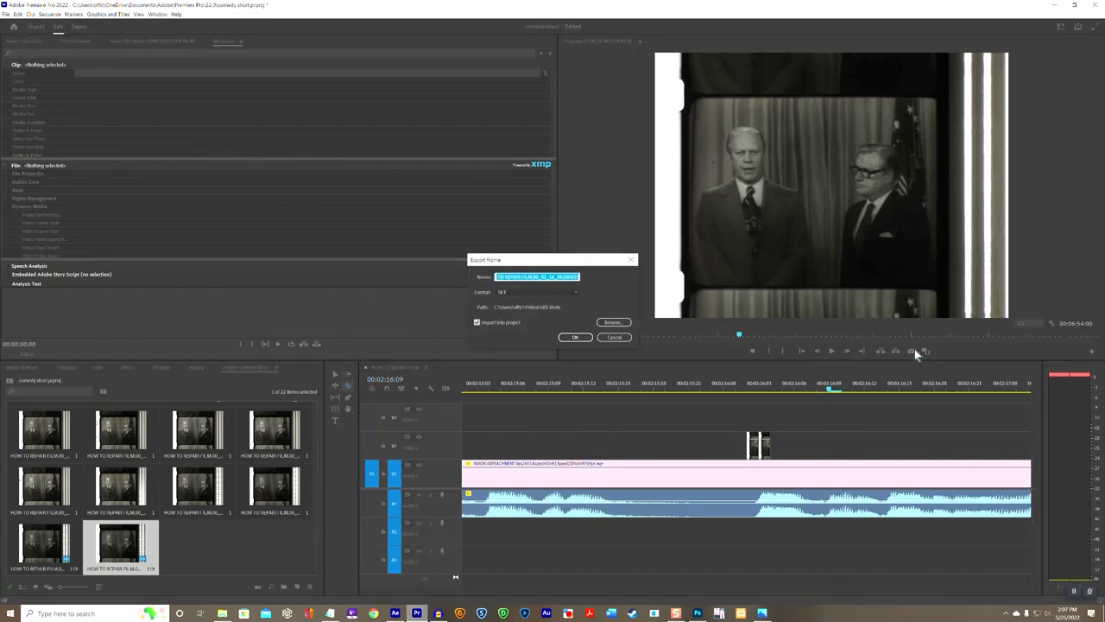
pyautogui.click(577, 339)
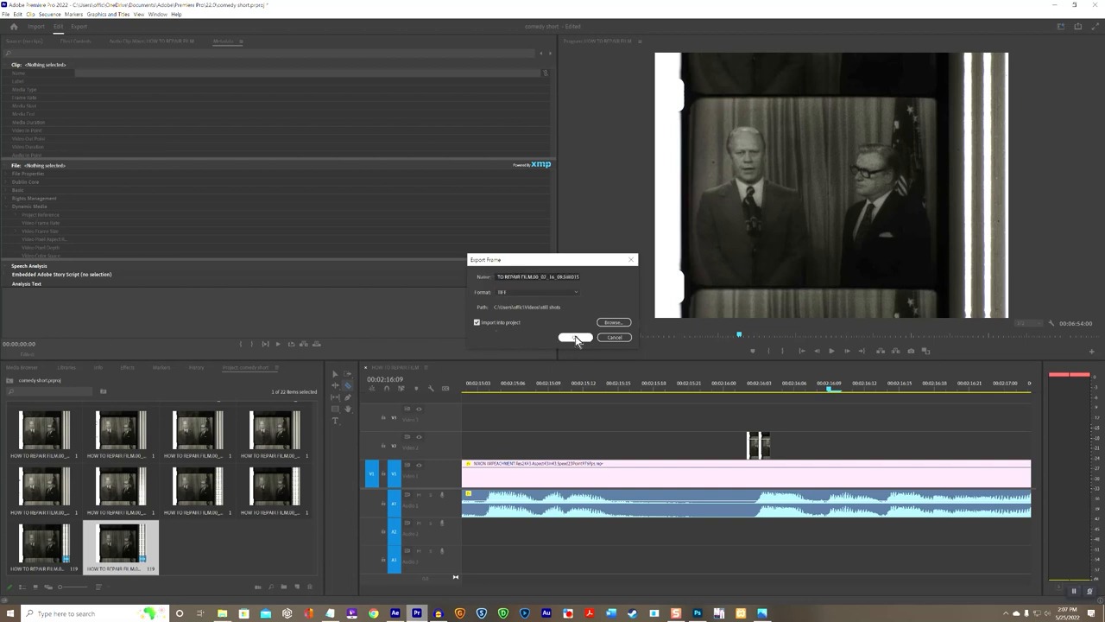
pyautogui.moveTo(194, 540); pyautogui.dragTo(849, 444)
pyautogui.moveTo(845, 445); pyautogui.dragTo(843, 445)
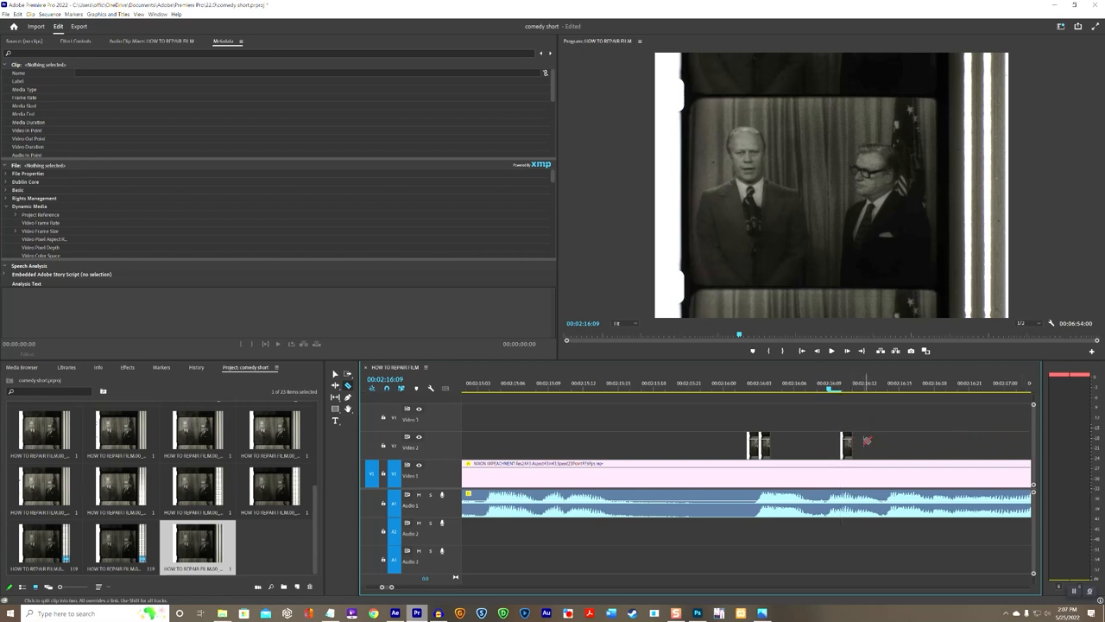
pyautogui.click(336, 375)
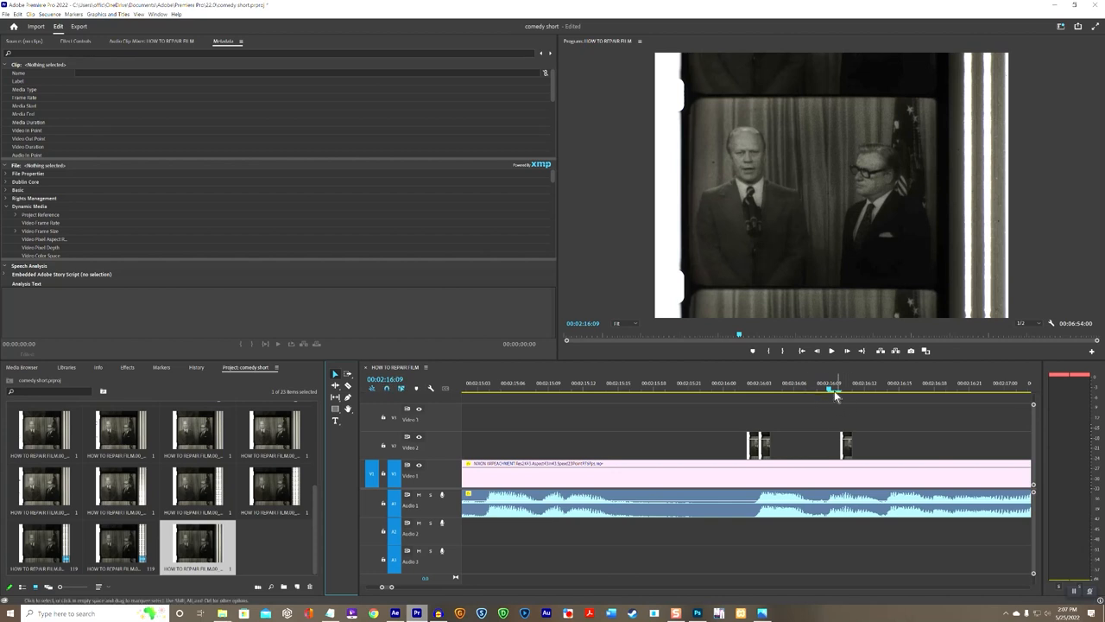
# Step: Export the frame at 00:02:16:12 as a still and place it on Video 2 at 00:02:16:11
pyautogui.moveTo(837, 392); pyautogui.dragTo(852, 392)
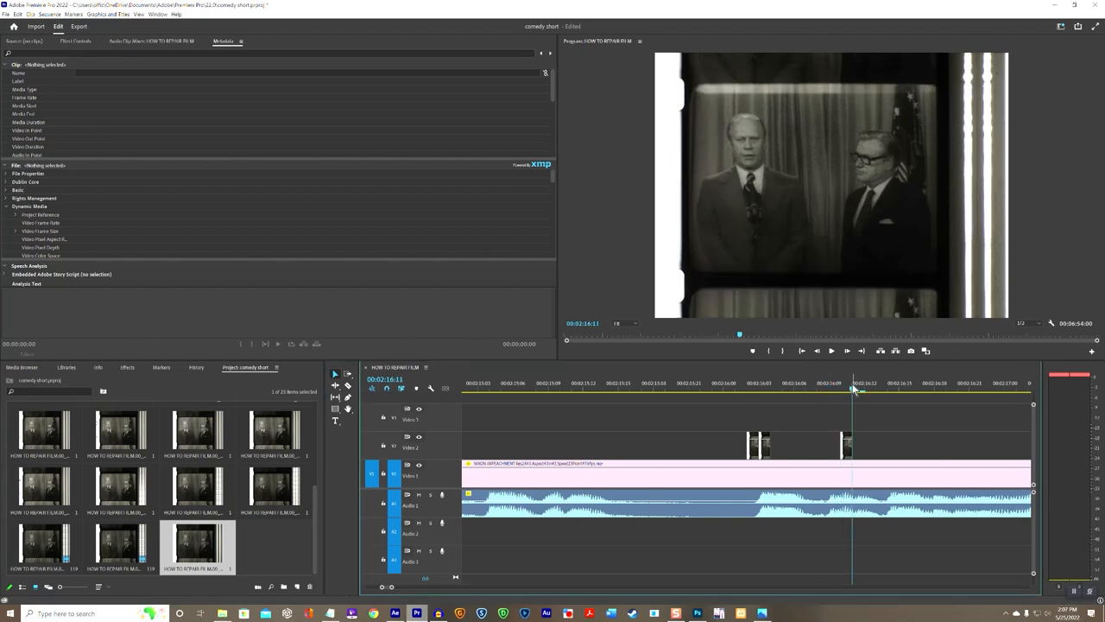
pyautogui.click(848, 351)
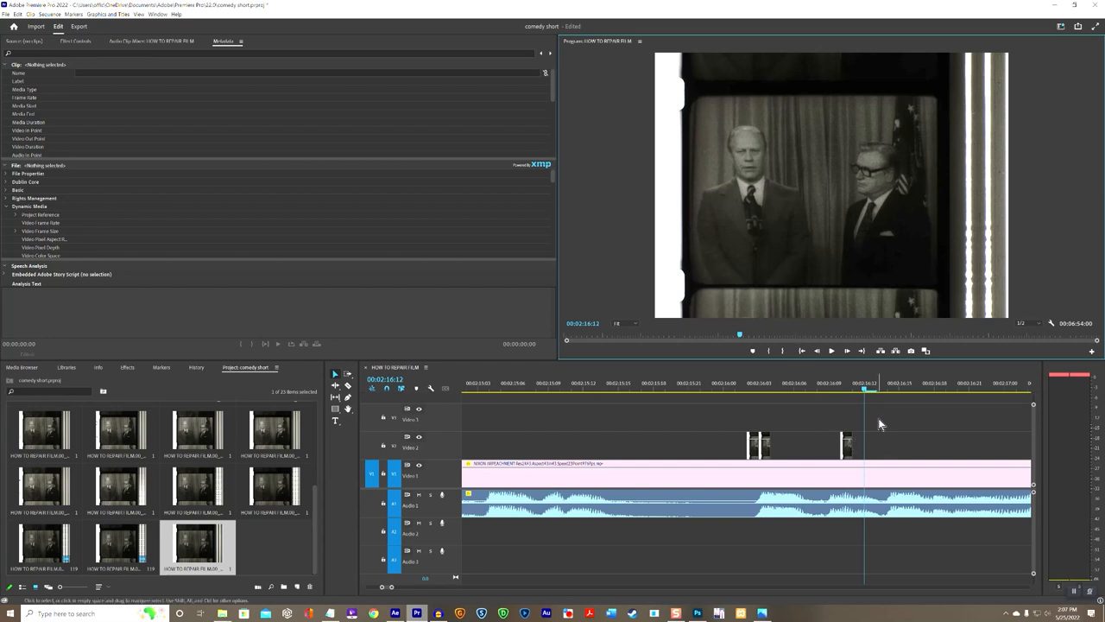
pyautogui.click(911, 351)
pyautogui.click(568, 336)
pyautogui.moveTo(273, 540); pyautogui.dragTo(853, 444)
# Step: Export the frame at 00:02:16:17 as a TIFF still and place it on Video 2 at 00:02:16:18
pyautogui.moveTo(834, 386); pyautogui.dragTo(739, 407)
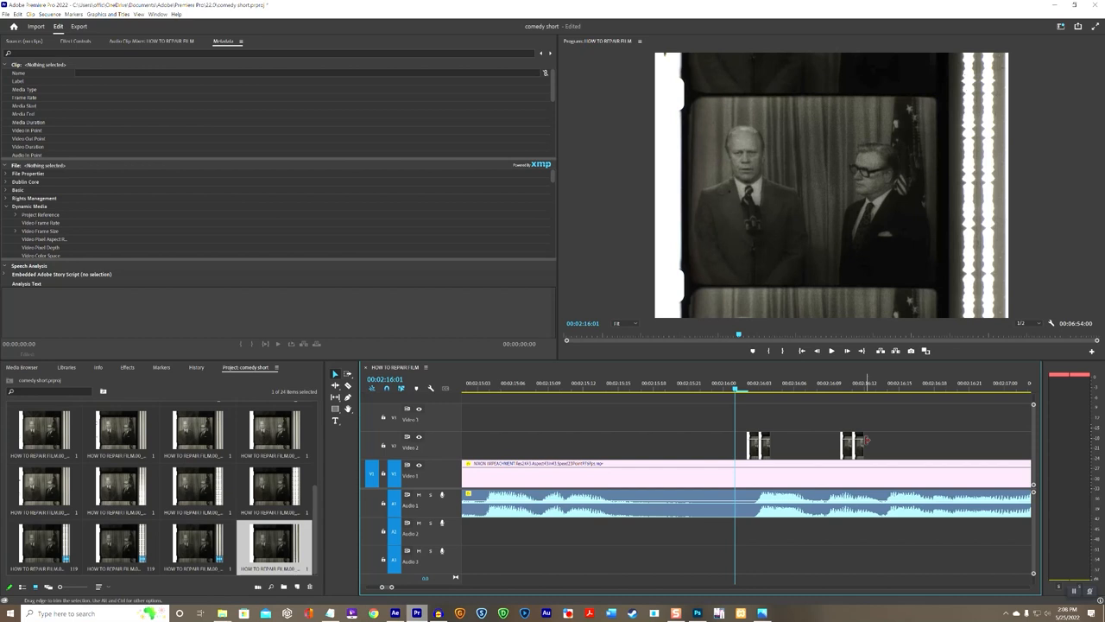
pyautogui.moveTo(748, 392); pyautogui.dragTo(923, 368)
pyautogui.click(911, 350)
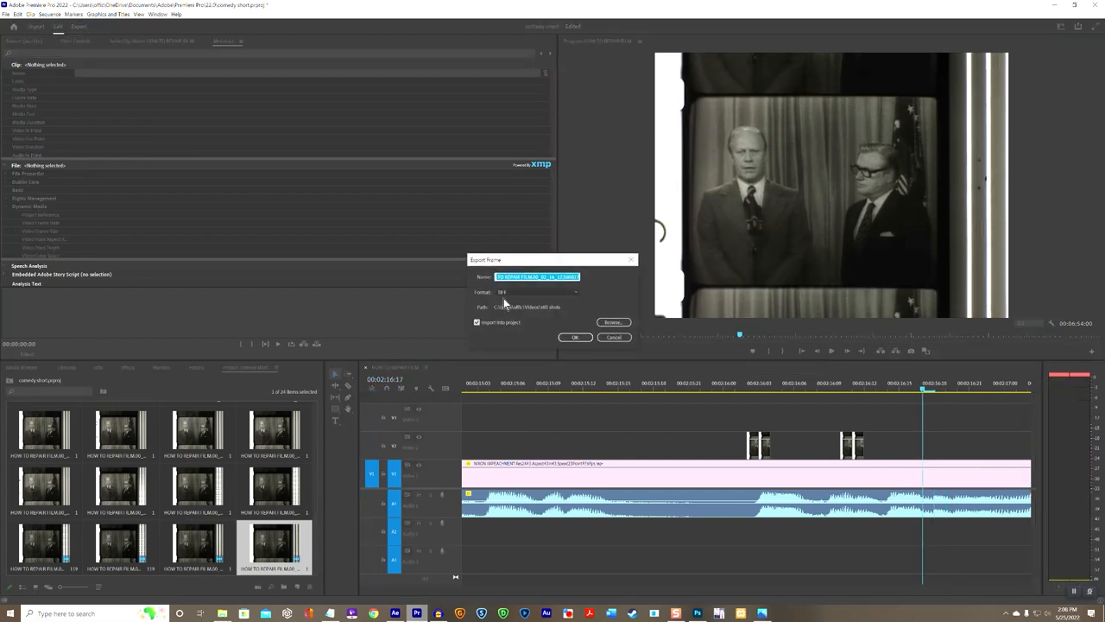
pyautogui.click(573, 337)
pyautogui.moveTo(53, 550); pyautogui.dragTo(950, 445)
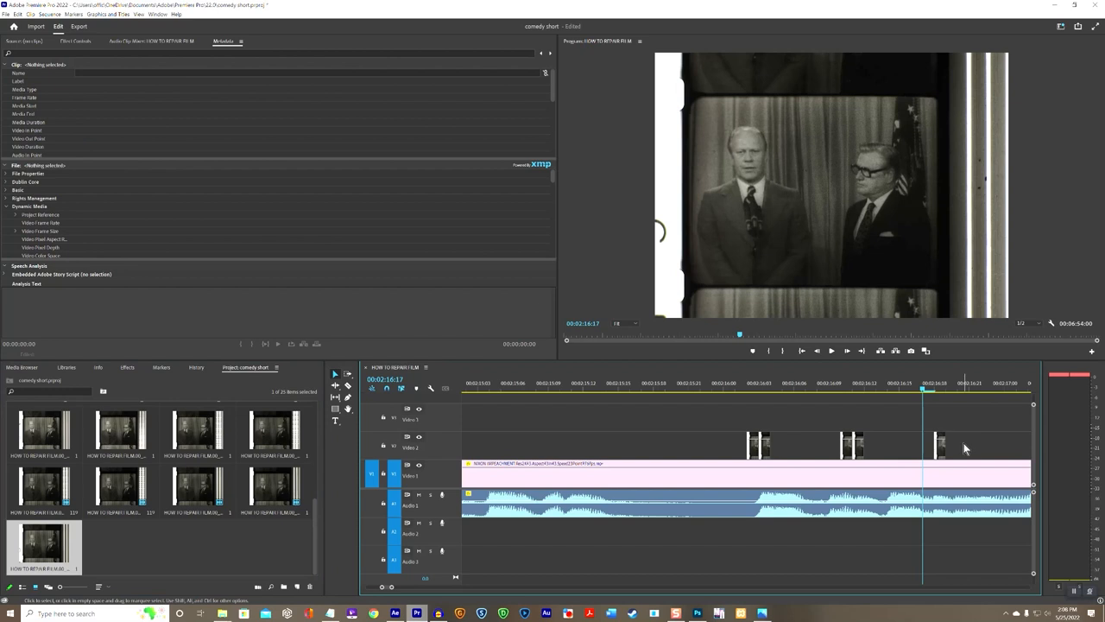
# Step: Export the frame at 00:02:16:20 as a still and place it on Video 2 at 00:02:16:19
pyautogui.click(847, 352)
pyautogui.click(847, 351)
pyautogui.click(847, 352)
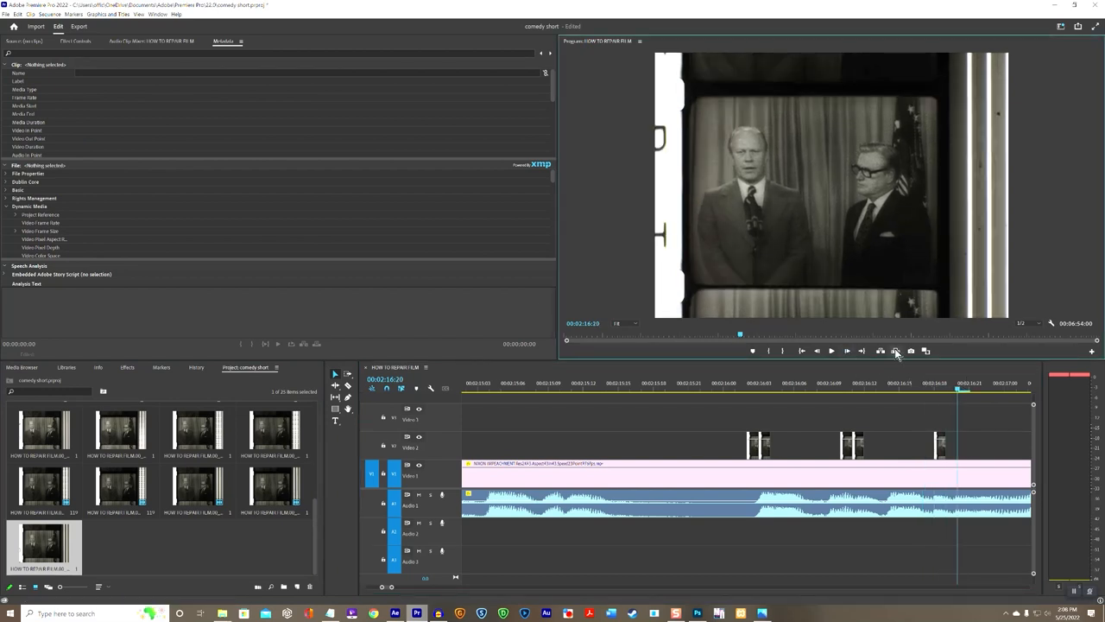
pyautogui.click(911, 351)
pyautogui.click(579, 338)
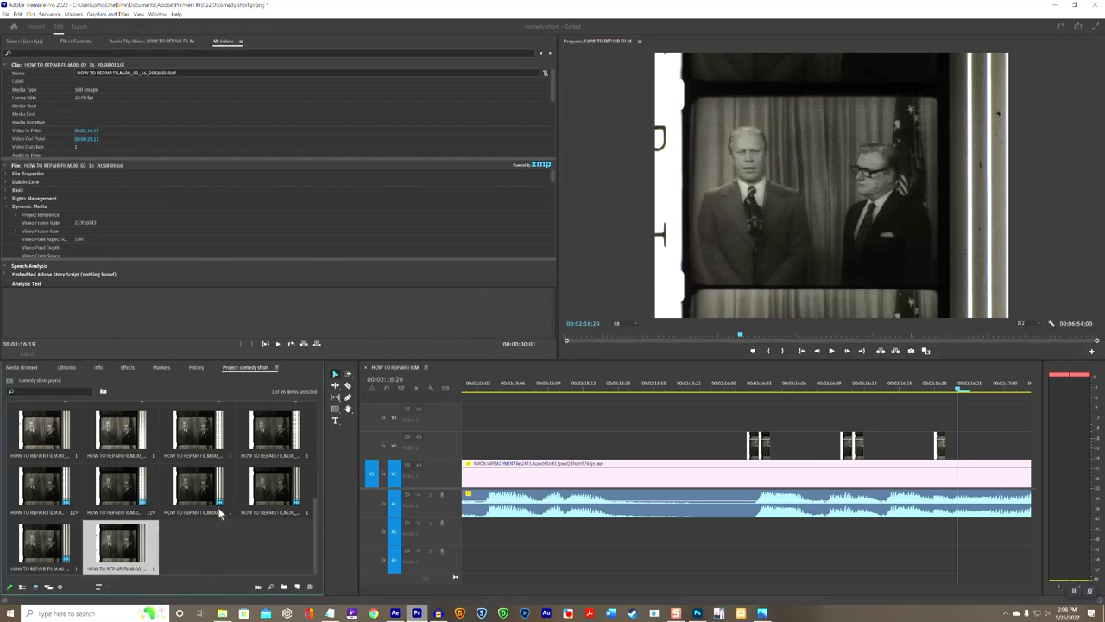
pyautogui.moveTo(129, 552); pyautogui.dragTo(955, 451)
pyautogui.click(987, 442)
# Step: Play on from 00:02:16:21 and step back and forth through the frames up to 00:02:17:03 to examine the picture for jumps
pyautogui.press('Right')
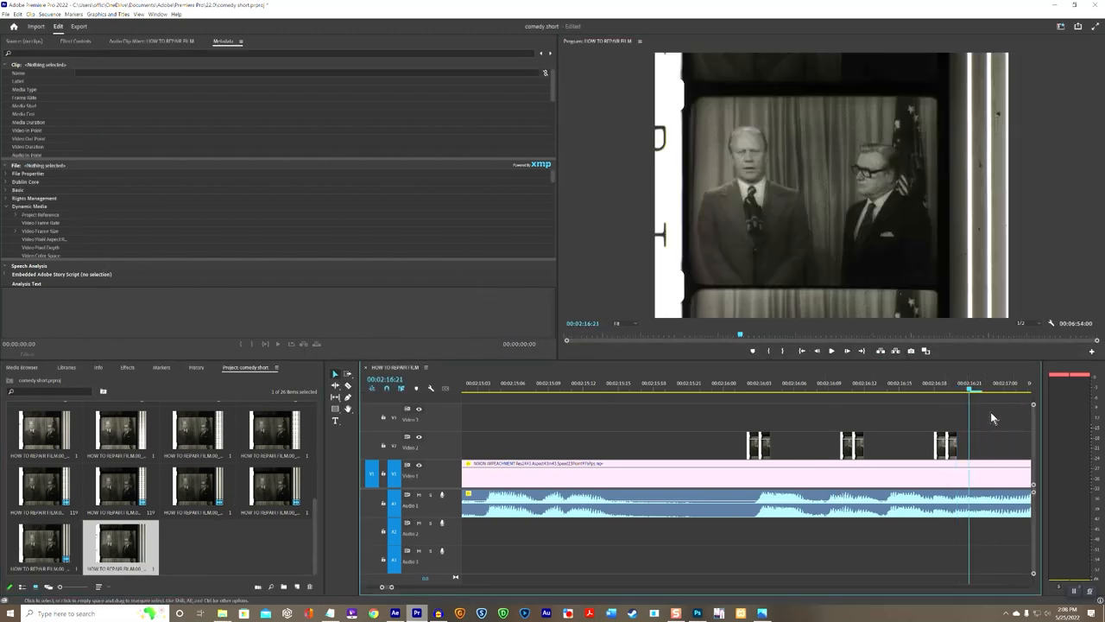
pyautogui.press('space')
pyautogui.press('Left')
pyautogui.press('Left')
pyautogui.press('Right')
pyautogui.press('Right')
pyautogui.press('Right')
pyautogui.press('Right')
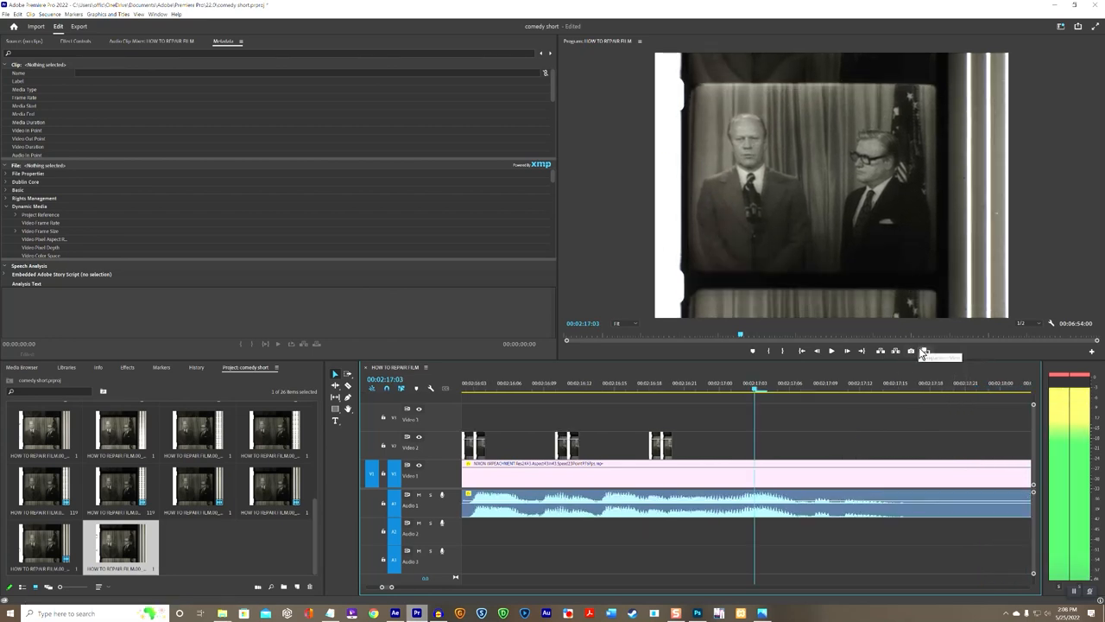
pyautogui.press('Left')
pyautogui.press('Left')
pyautogui.press('Left')
pyautogui.press('Left')
pyautogui.press('Left')
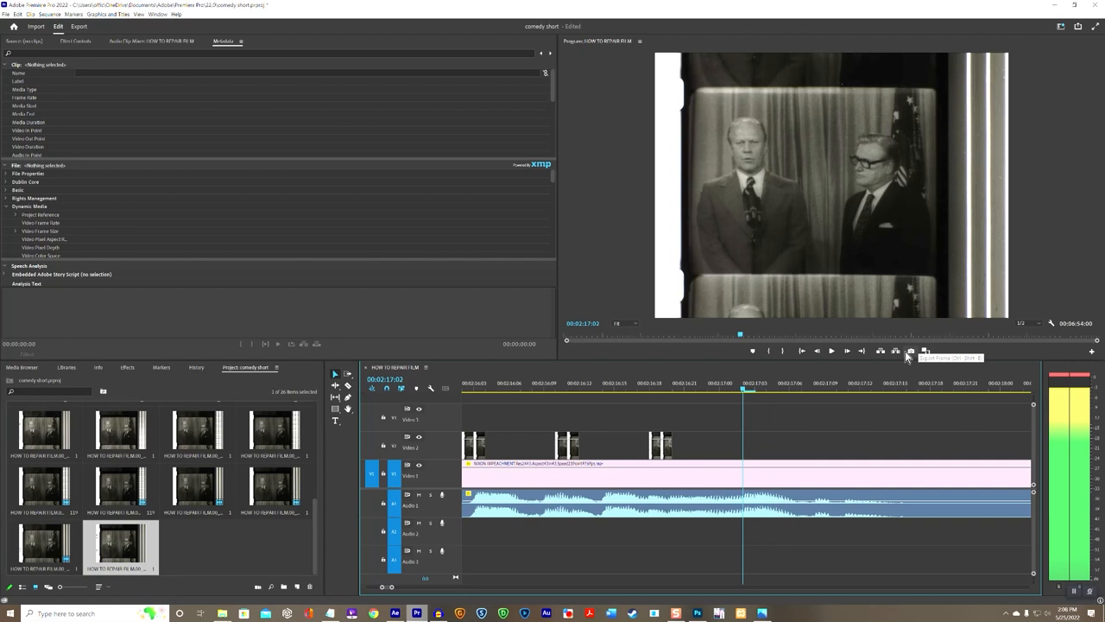
pyautogui.press('Right')
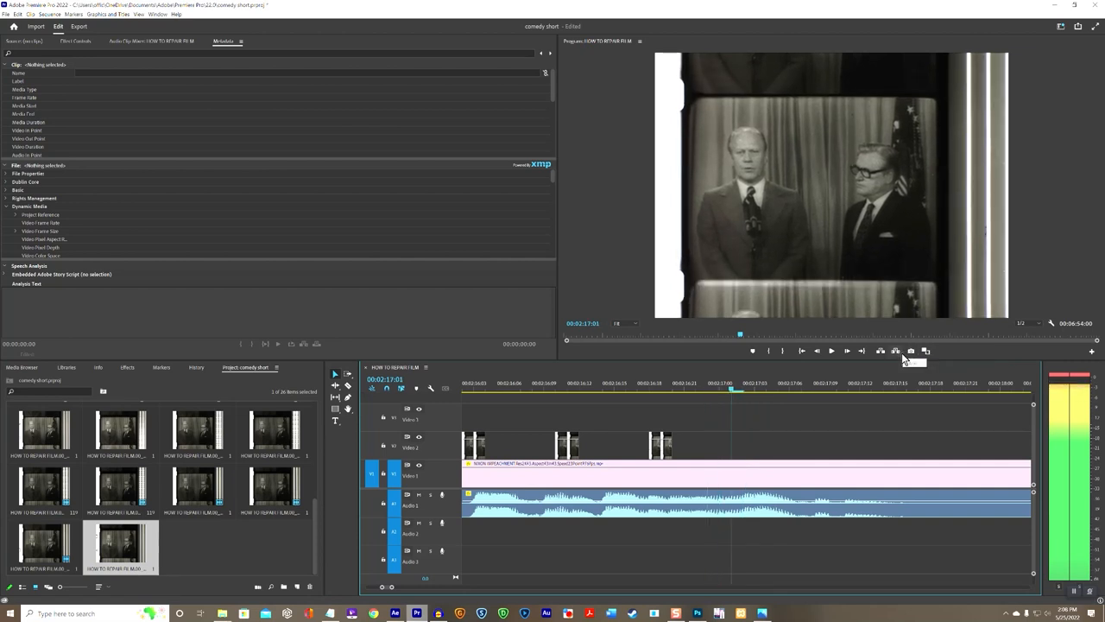
# Step: Export the frame at 00:02:17:00 as a TIFF still and place it on Video 2 at 00:02:17:01
pyautogui.click(912, 351)
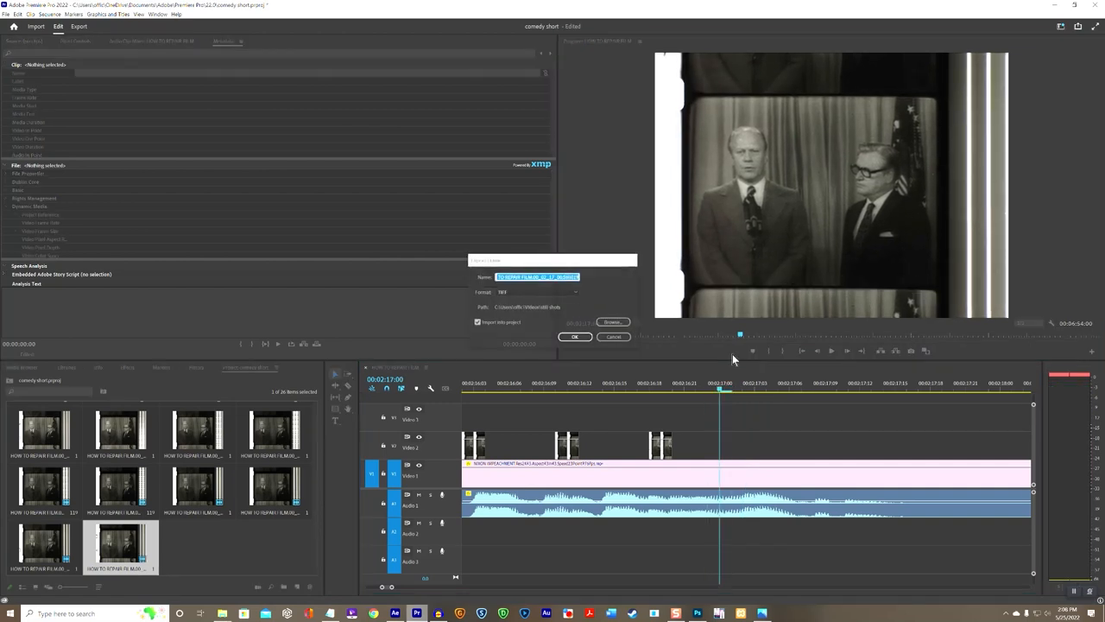
pyautogui.click(568, 337)
pyautogui.moveTo(563, 480); pyautogui.dragTo(735, 448)
# Step: Step back and forth through the frames around 00:02:17:03 and 00:02:17:04 to examine the picture for jumps
pyautogui.press('Right')
pyautogui.press('Right')
pyautogui.press('Right')
pyautogui.press('Right')
pyautogui.press('Right')
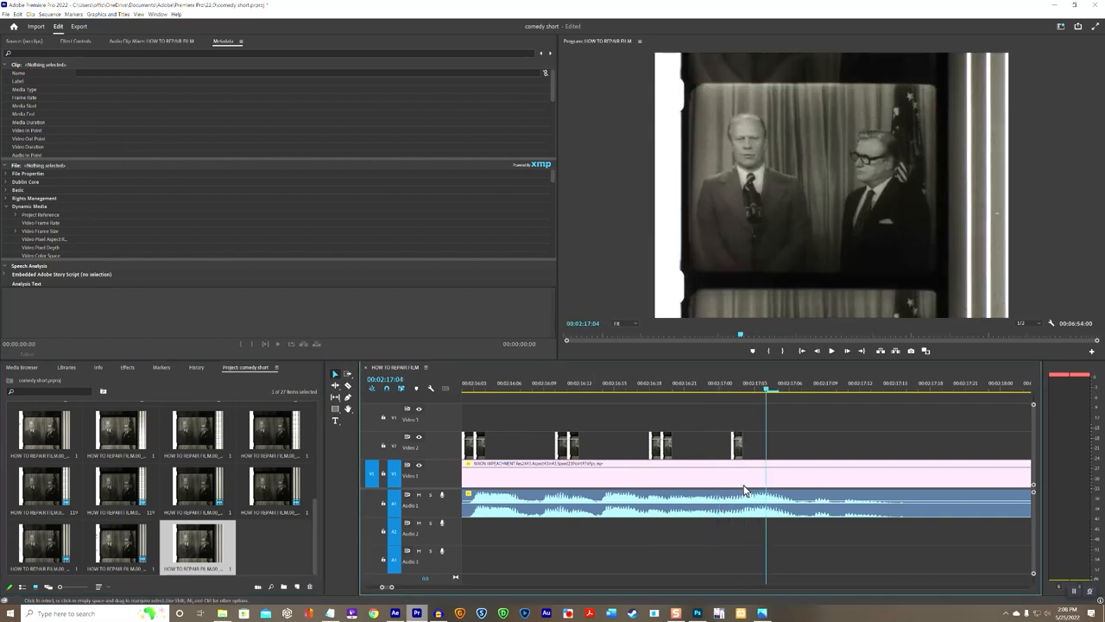
pyautogui.press('Left')
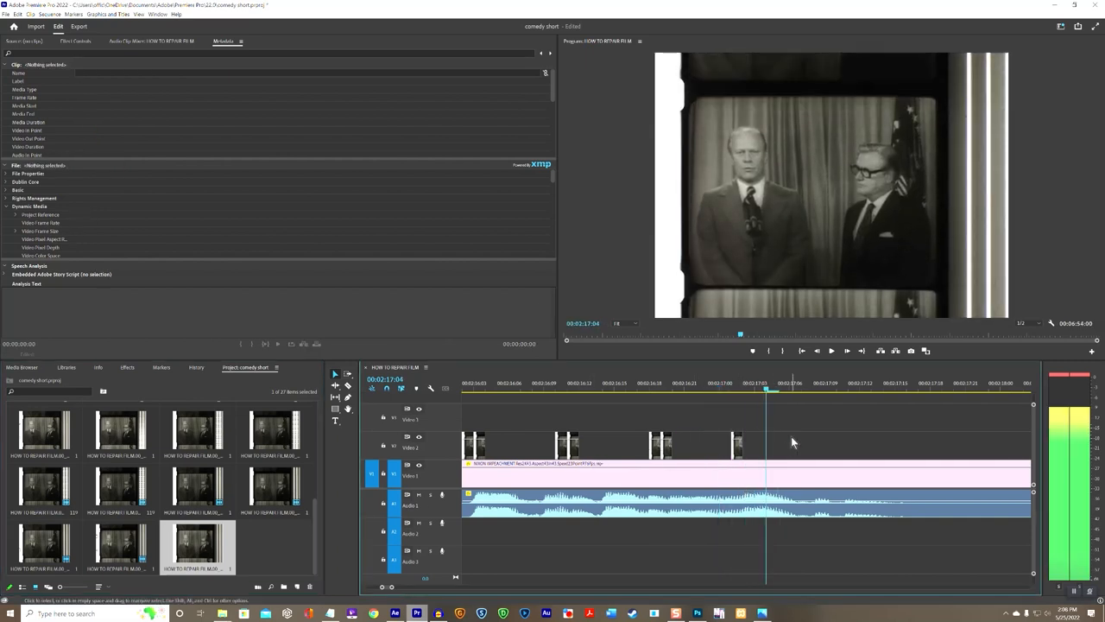
pyautogui.press('Right')
pyautogui.press('Right')
pyautogui.press('Left')
pyautogui.press('Left')
pyautogui.press('Left')
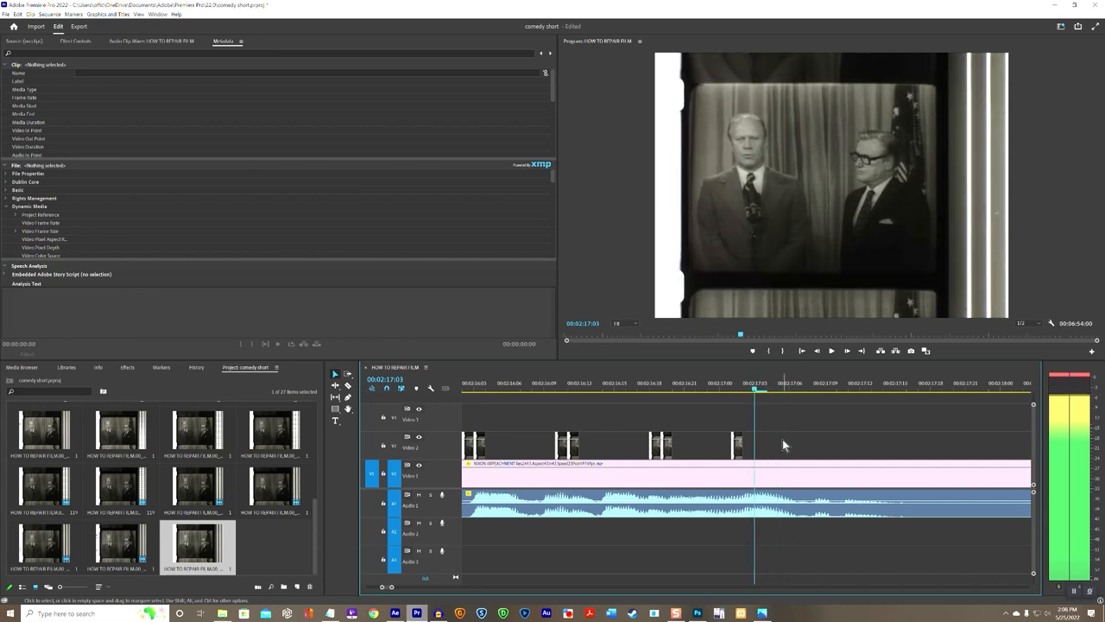
# Step: Export the frame at 00:02:17:04 as a TIFF still and place it on Video 2 at 00:02:17:03
pyautogui.press('Right')
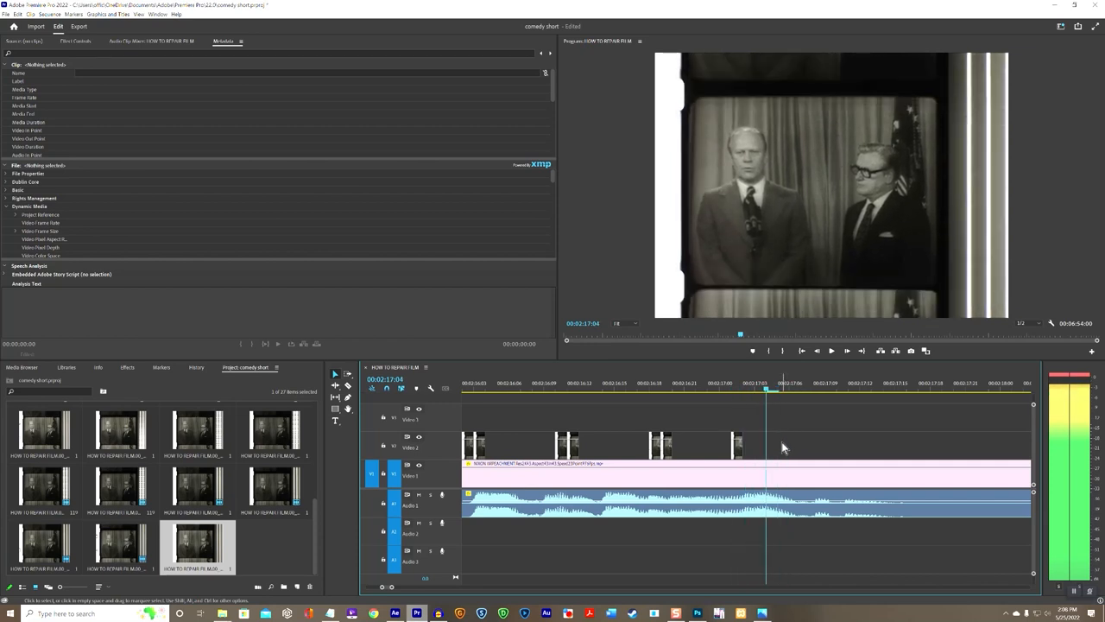
pyautogui.click(911, 350)
pyautogui.click(576, 338)
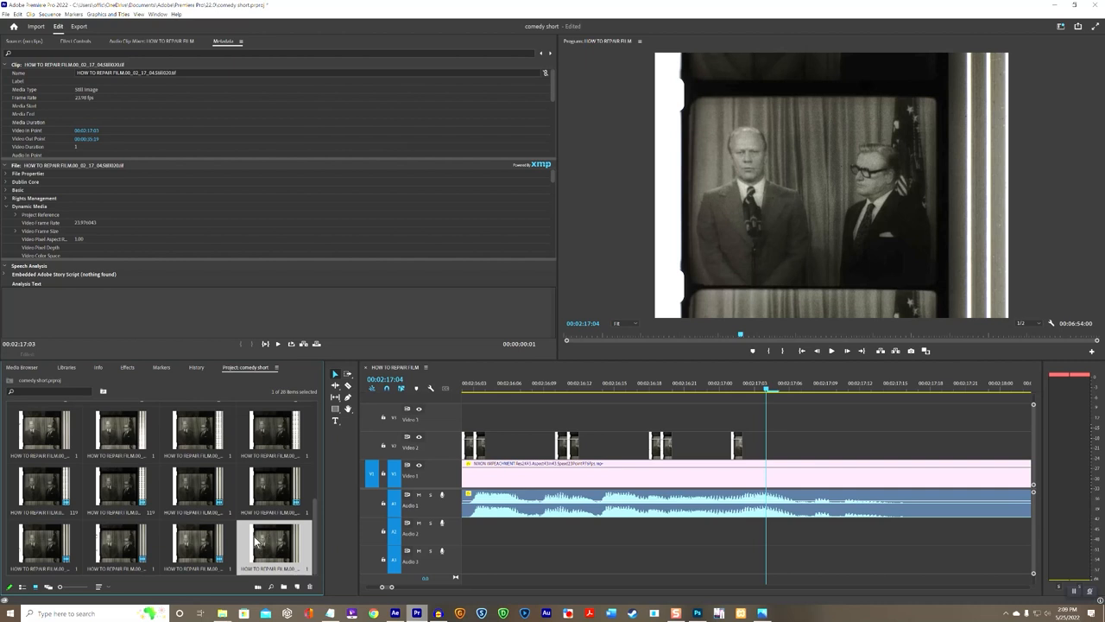
pyautogui.moveTo(367, 511); pyautogui.dragTo(748, 444)
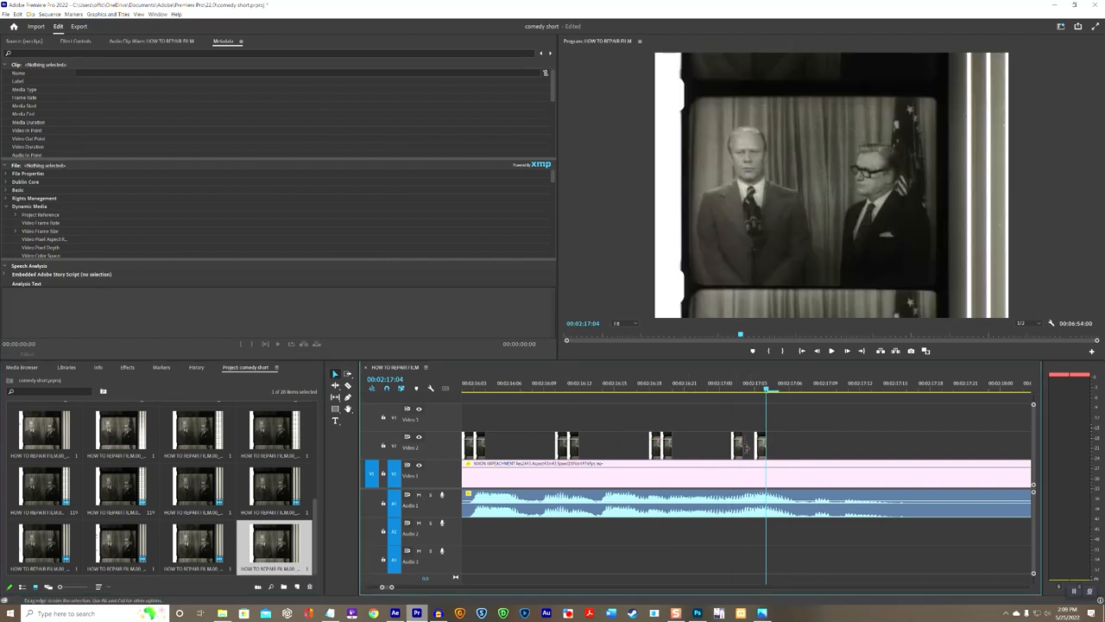
# Step: Extend the still at 00:02:17:01 on Video 2 by one frame to cover 00:02:17:02, and play the repair from 00:02:17:00
pyautogui.moveTo(744, 446); pyautogui.dragTo(750, 438)
pyautogui.press('Left')
pyautogui.press('Left')
pyautogui.press('Left')
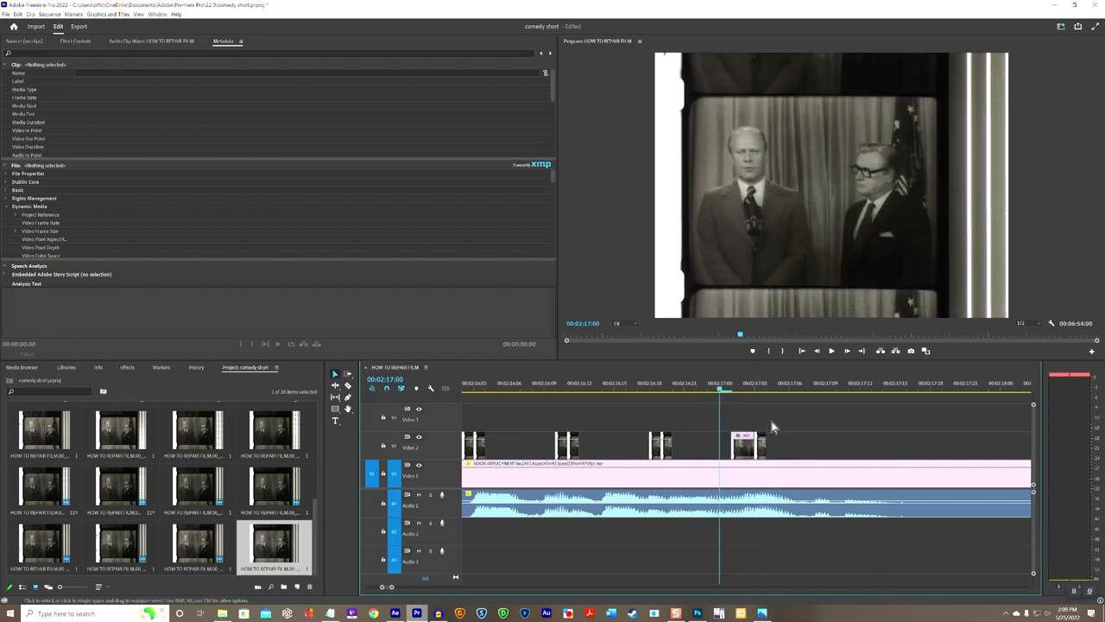
pyautogui.press('space')
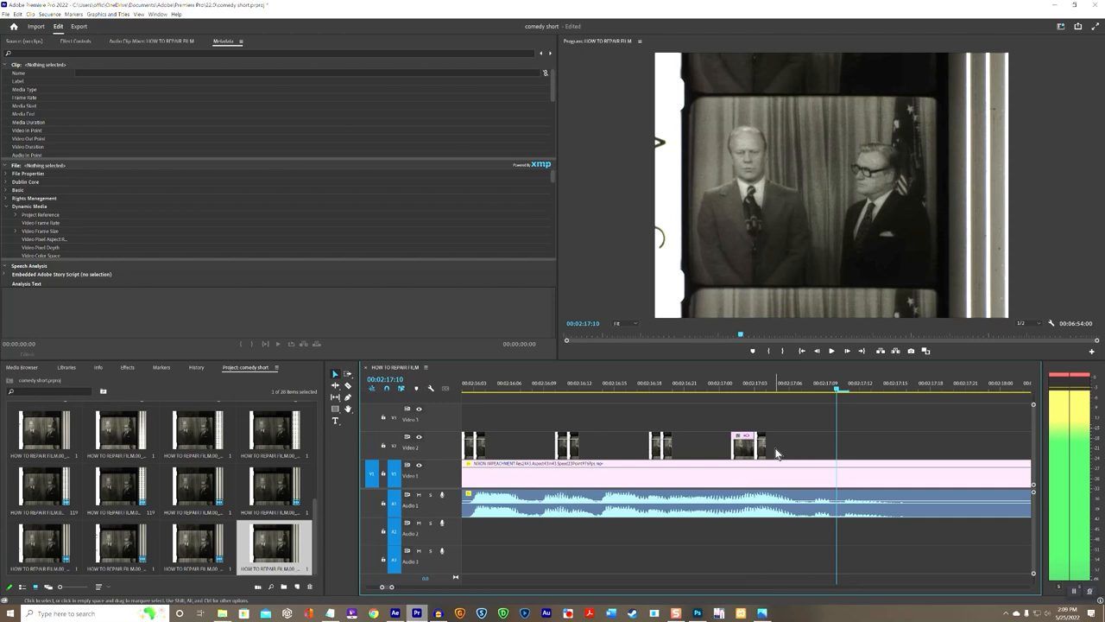
# Step: Compare the frames around 00:02:17:10, export the one at 00:02:17:09 as a TIFF still and place it on Video 2 at 00:02:17:10
pyautogui.press('Right')
pyautogui.press('Right')
pyautogui.press('Left')
pyautogui.press('Left')
pyautogui.press('Left')
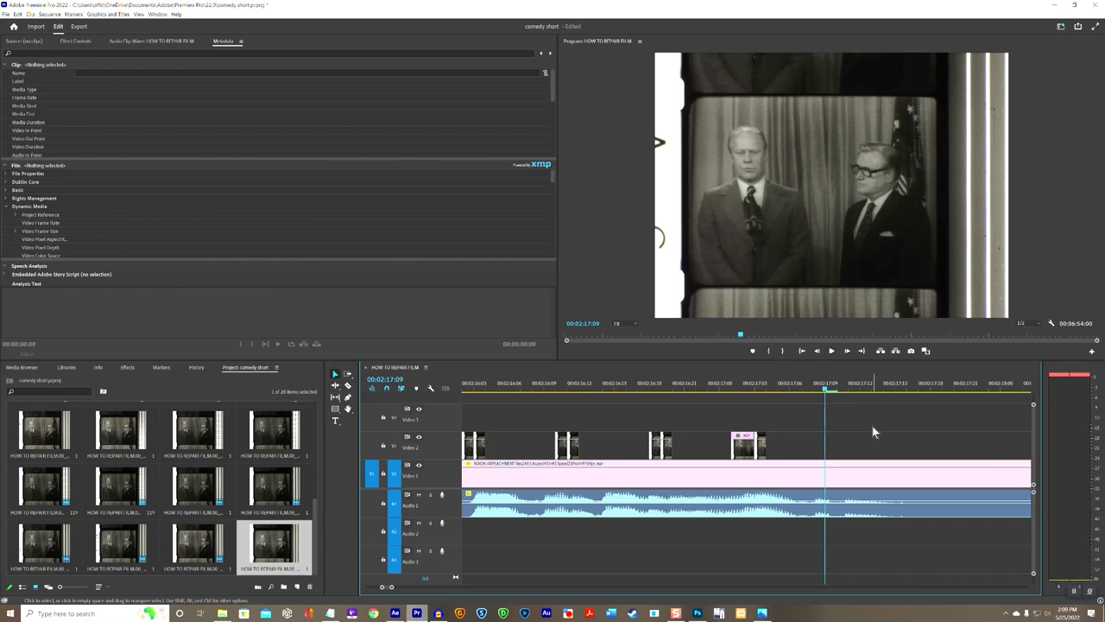
pyautogui.press('Right')
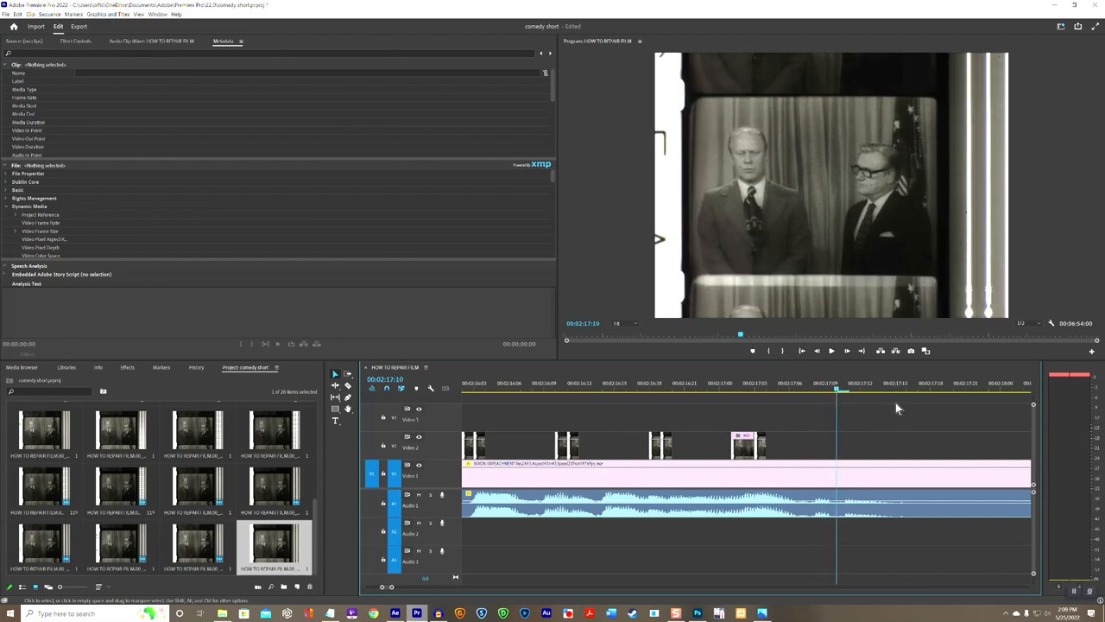
pyautogui.press('Left')
pyautogui.click(911, 350)
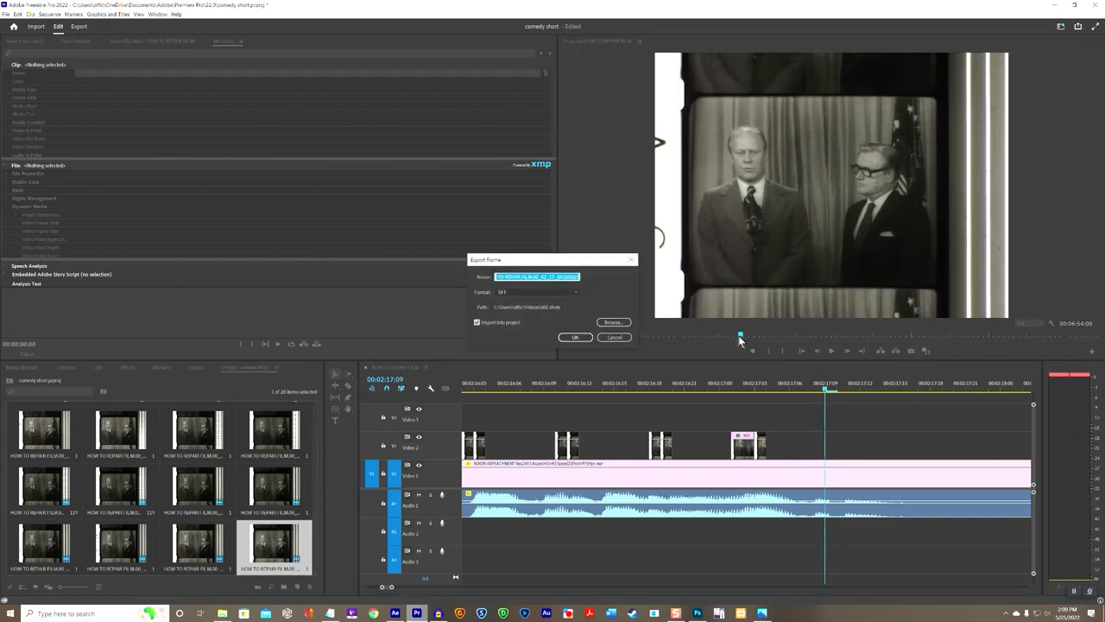
pyautogui.click(575, 337)
pyautogui.moveTo(52, 544); pyautogui.dragTo(839, 445)
# Step: Export the frame at 00:02:17:12 as a TIFF still and place it on Video 2 at 00:02:17:11
pyautogui.press('Right')
pyautogui.press('Right')
pyautogui.press('Right')
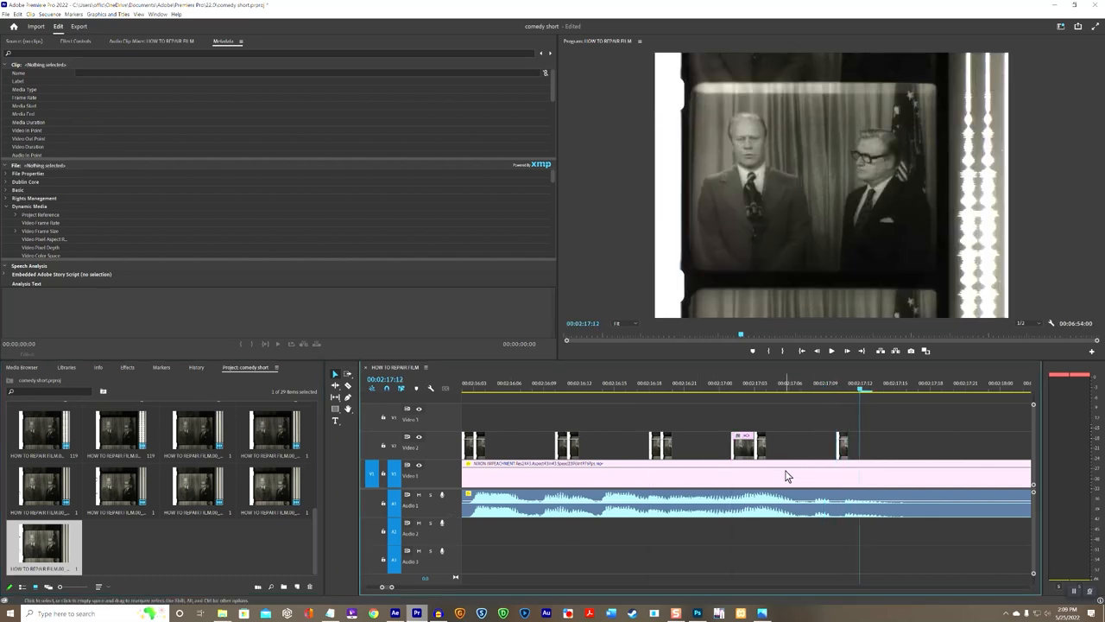
pyautogui.click(913, 350)
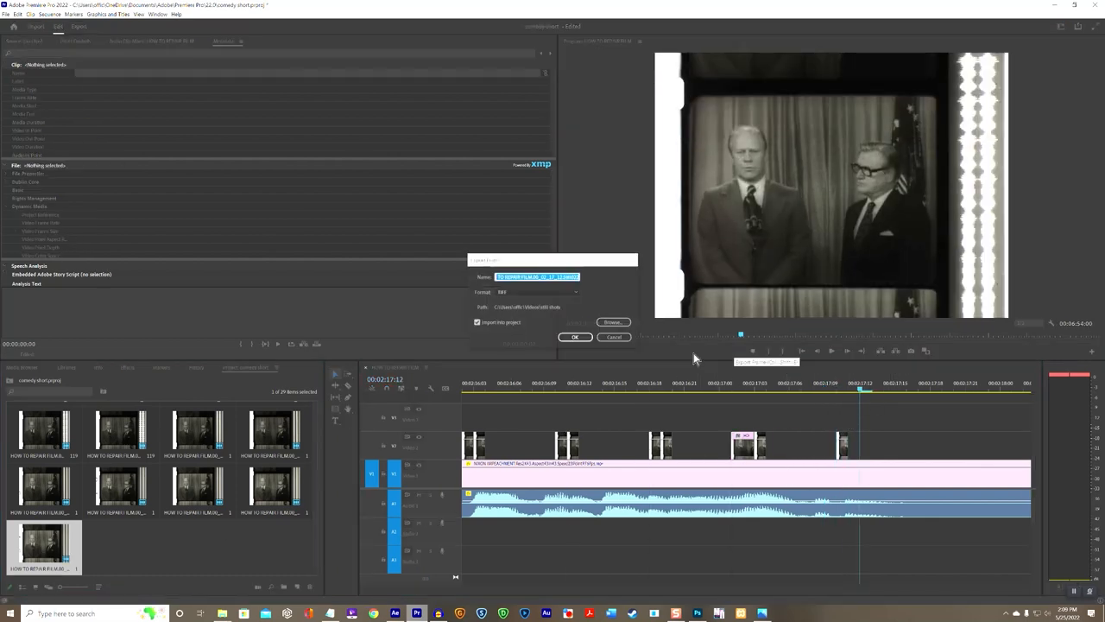
pyautogui.click(583, 335)
pyautogui.moveTo(127, 552); pyautogui.dragTo(827, 446)
# Step: Export the frame at 00:02:17:16 as a TIFF still and place it on Video 2 at 00:02:17:17
pyautogui.press('Right')
pyautogui.press('Right')
pyautogui.press('Right')
pyautogui.press('Right')
pyautogui.press('Right')
pyautogui.press('Right')
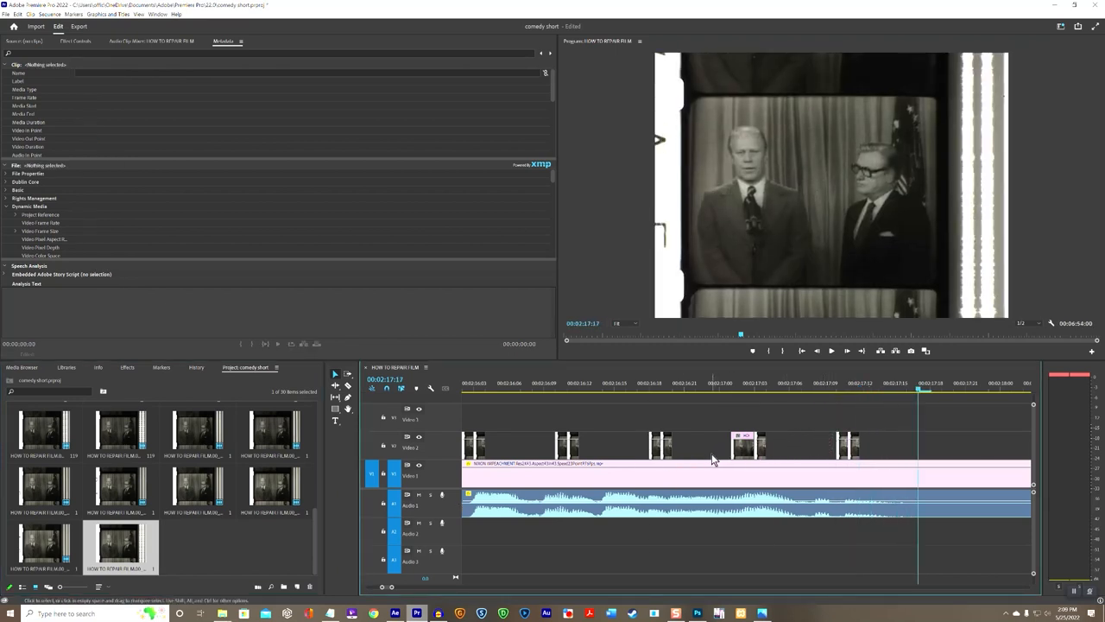
pyautogui.press('Left')
pyautogui.press('Left')
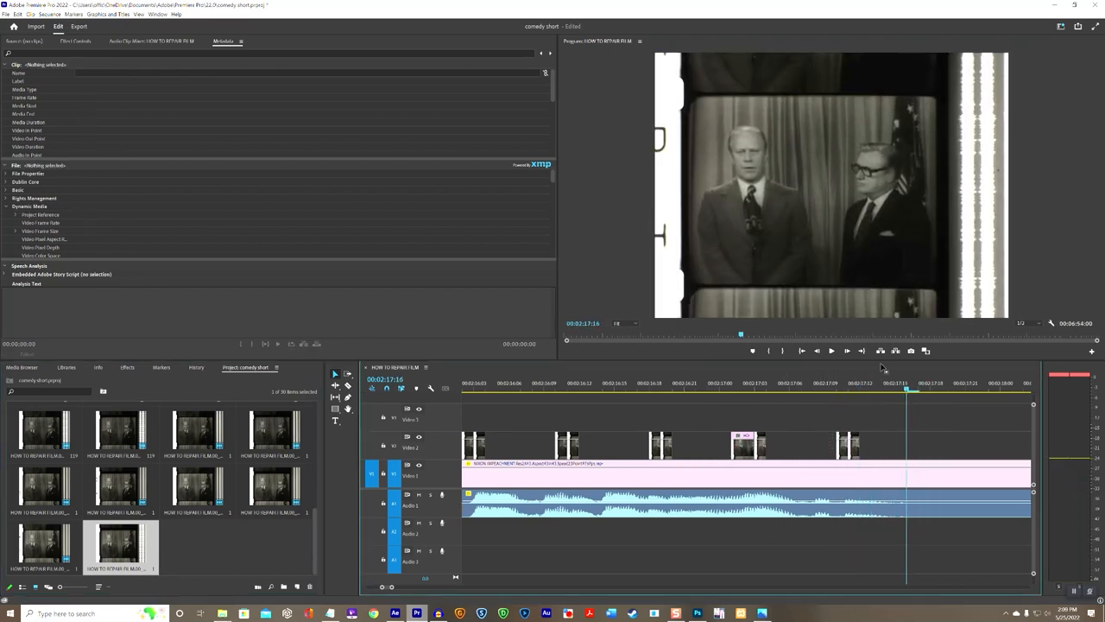
pyautogui.click(913, 350)
pyautogui.click(575, 335)
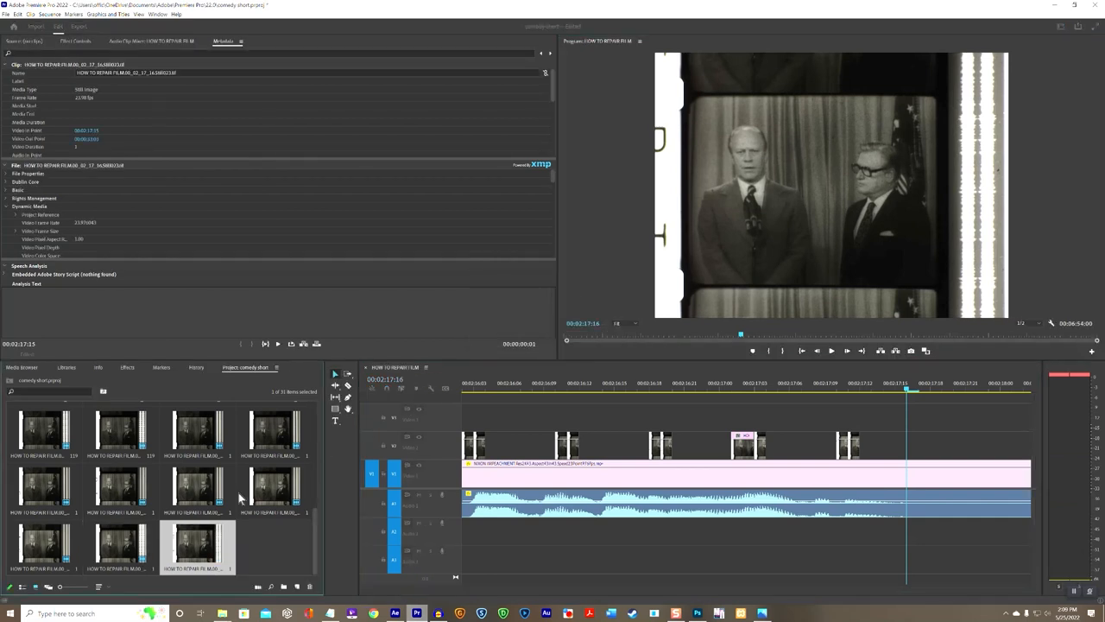
pyautogui.moveTo(195, 542); pyautogui.dragTo(924, 448)
# Step: Export the frame at 00:02:17:20 as a TIFF still and place it on Video 2 at 00:02:17:19
pyautogui.press('Right')
pyautogui.press('Right')
pyautogui.press('Right')
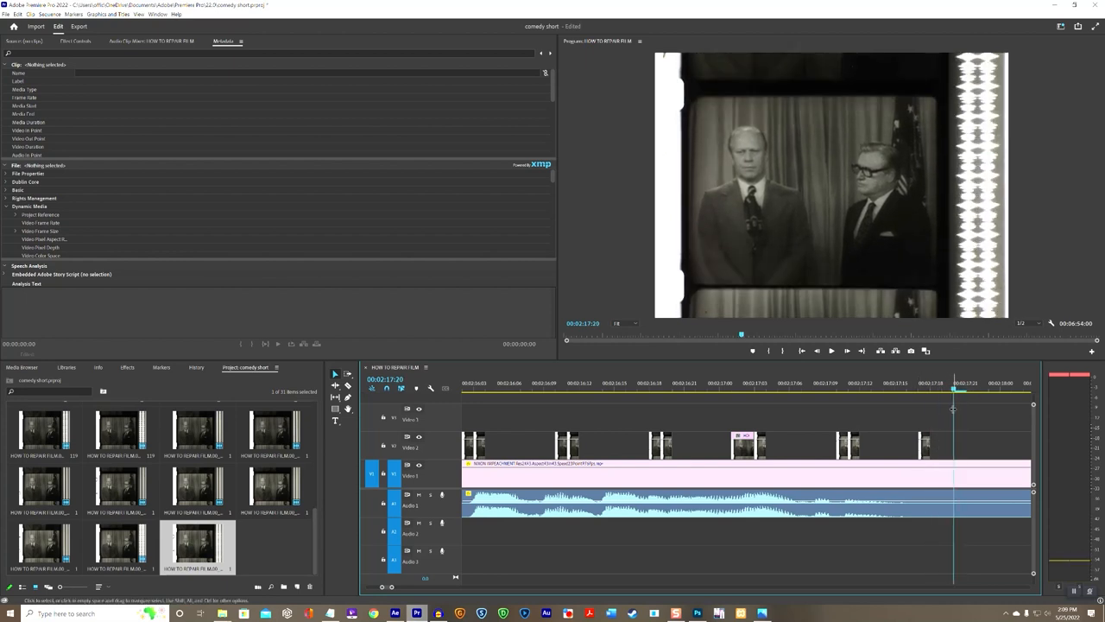
pyautogui.click(912, 350)
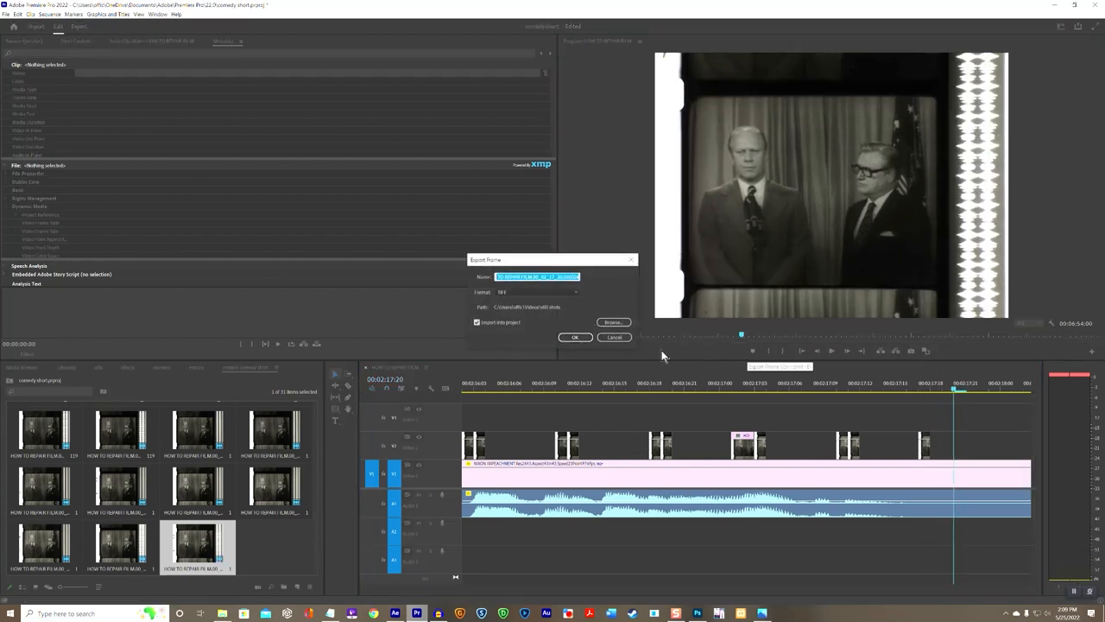
pyautogui.click(576, 336)
pyautogui.moveTo(371, 532); pyautogui.dragTo(950, 447)
# Step: Try shifting the still at 00:02:17:17 on Video 2 one frame to 00:02:17:18
pyautogui.press('Left')
pyautogui.press('Left')
pyautogui.press('Left')
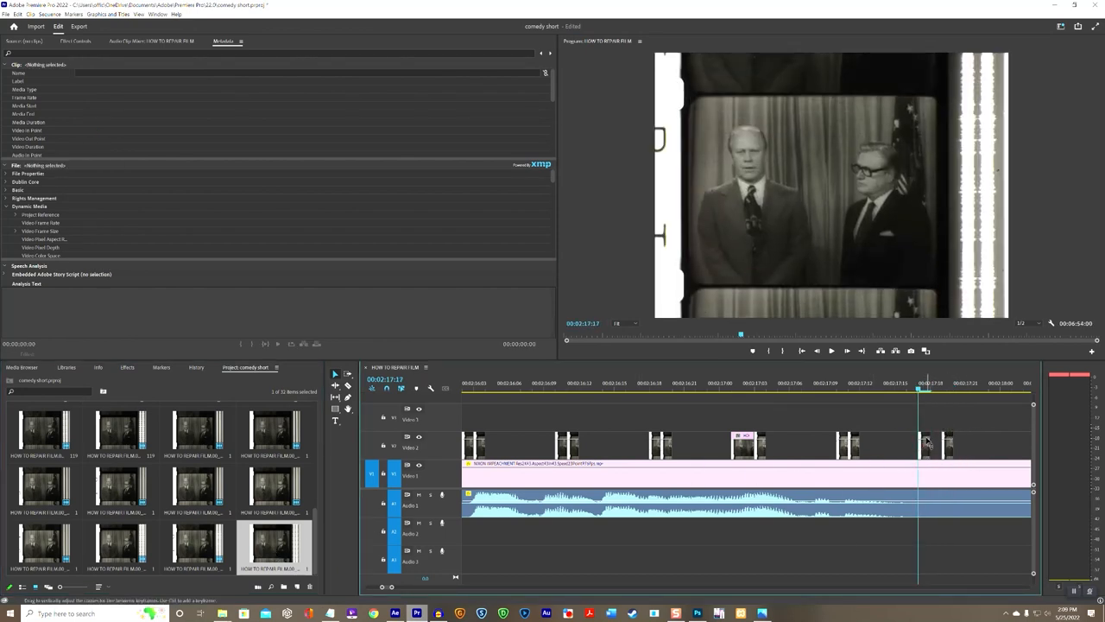
pyautogui.click(927, 442)
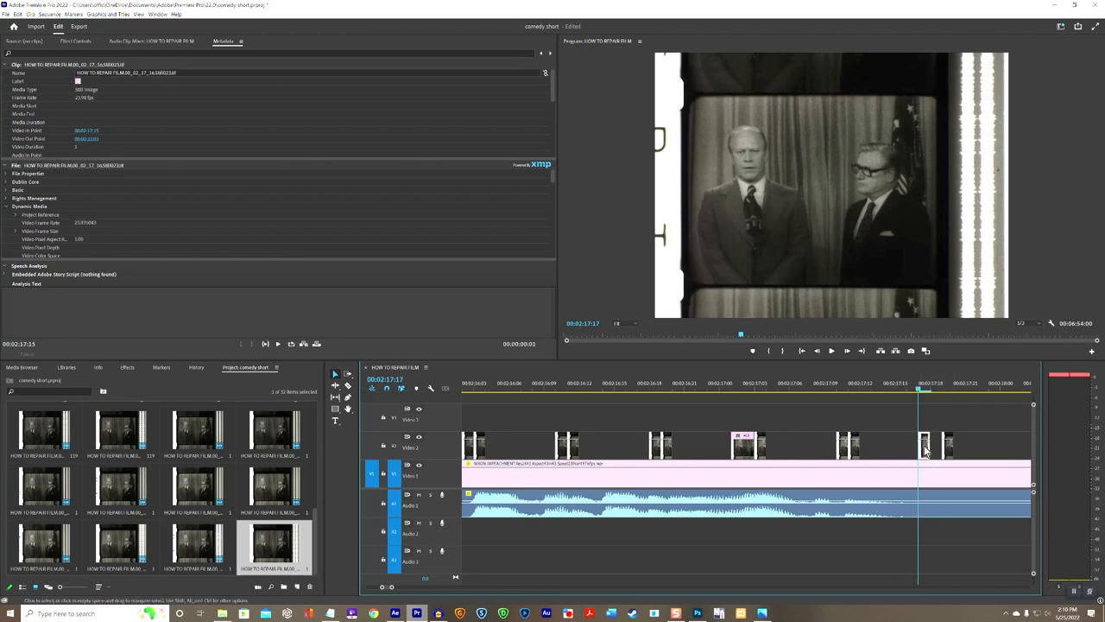
pyautogui.moveTo(926, 451); pyautogui.dragTo(938, 450)
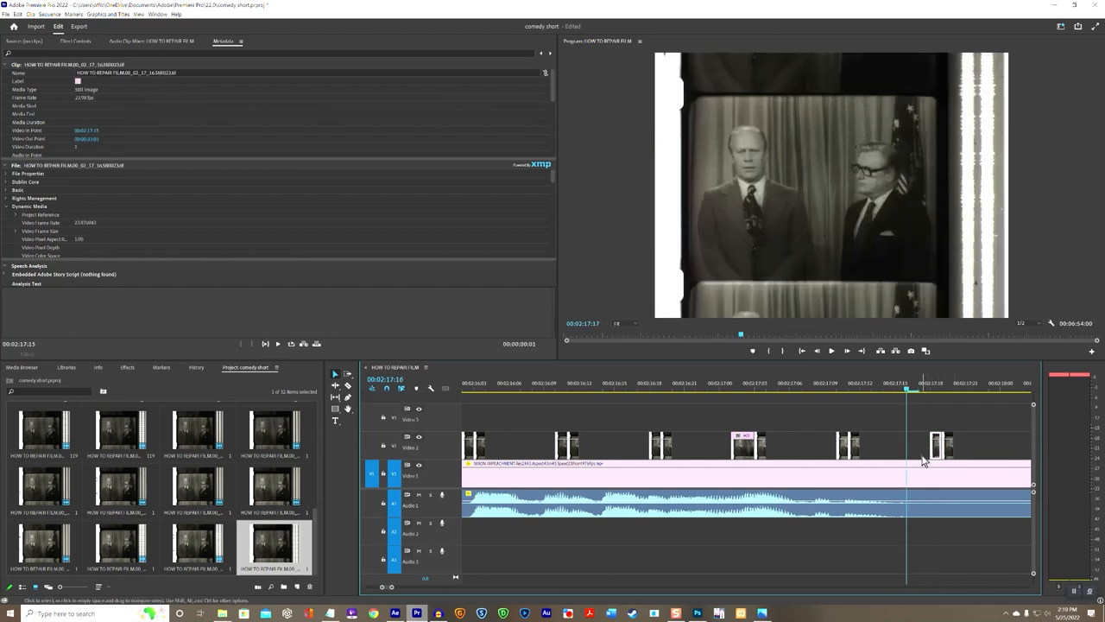
# Step: Delete the still at 00:02:17:18 and place a newly exported still of the frame at 00:02:17:16 on Video 2 at 00:02:17:17
pyautogui.press('Left')
pyautogui.press('Left')
pyautogui.press('Left')
pyautogui.press('Right')
pyautogui.press('Right')
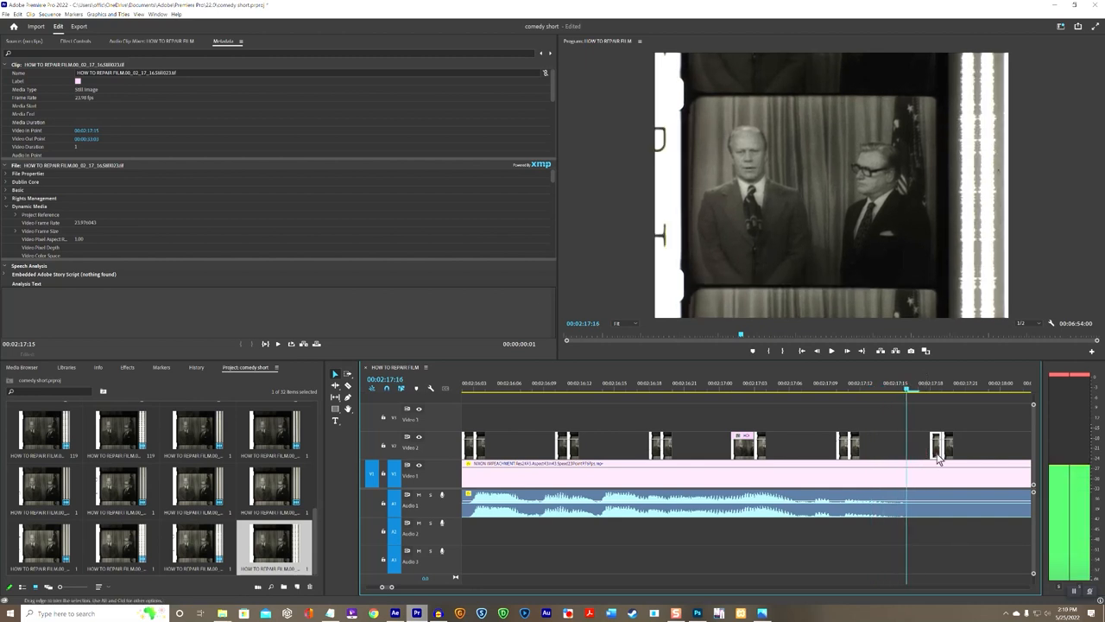
pyautogui.press('Delete')
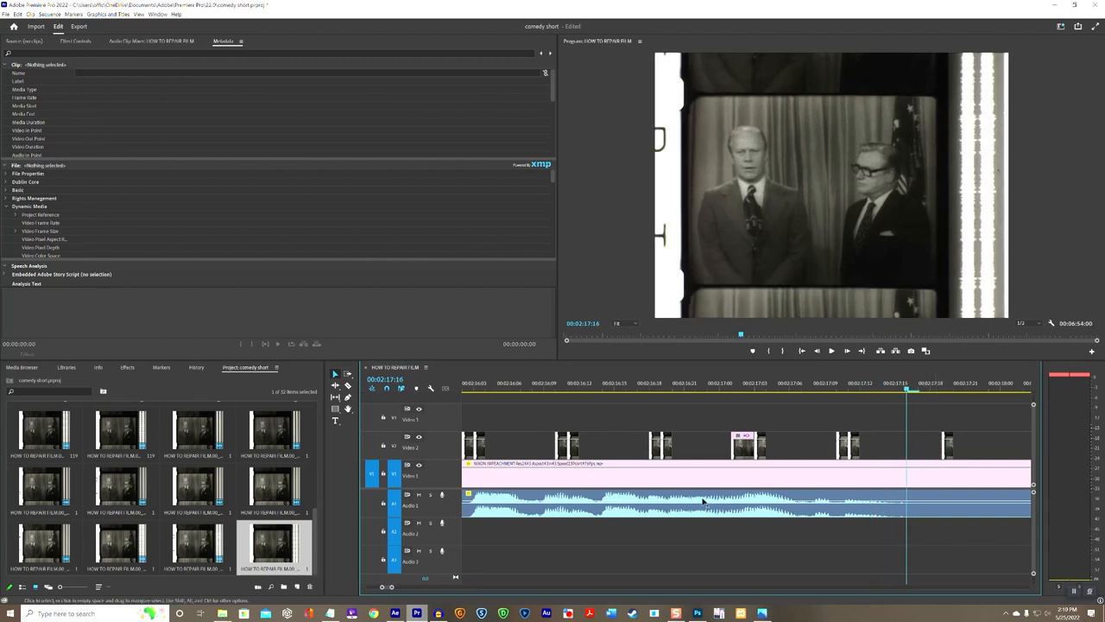
pyautogui.click(911, 351)
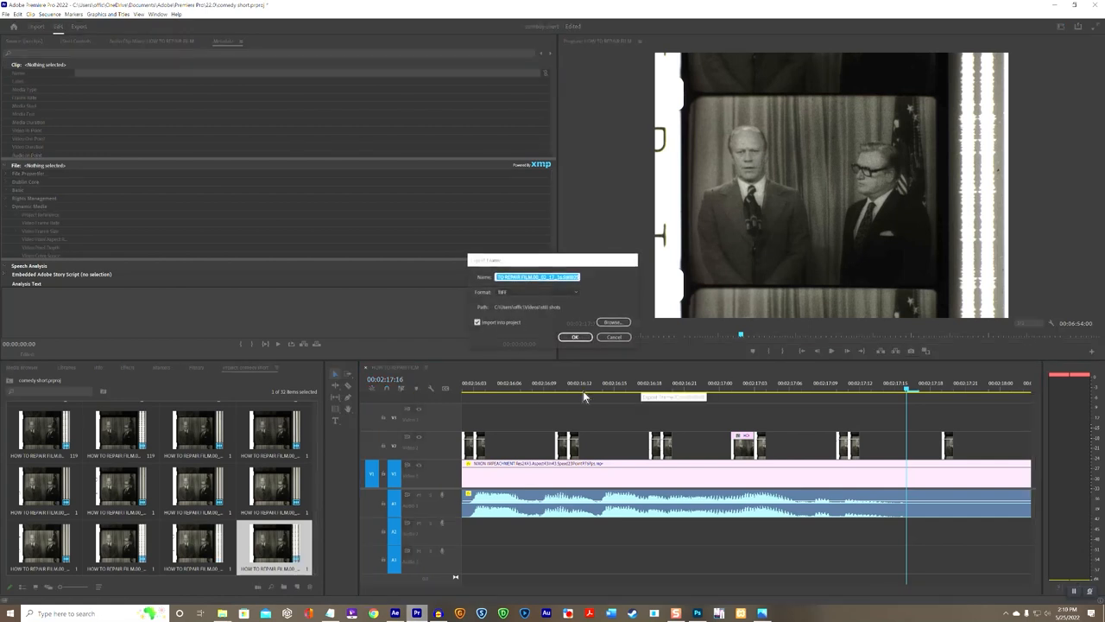
pyautogui.click(575, 336)
pyautogui.moveTo(45, 542); pyautogui.dragTo(920, 458)
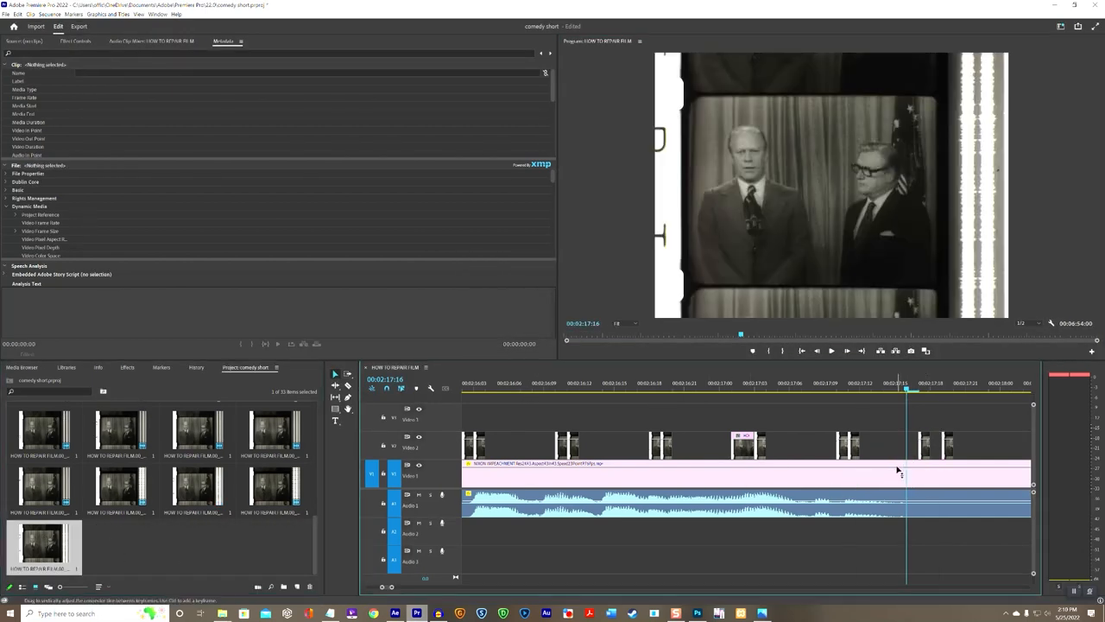
# Step: Extend the start of the still at 00:02:17:19 on Video 2 back to 00:02:17:18, and play the repair from 00:02:17:16
pyautogui.press('Right')
pyautogui.press('Right')
pyautogui.press('Right')
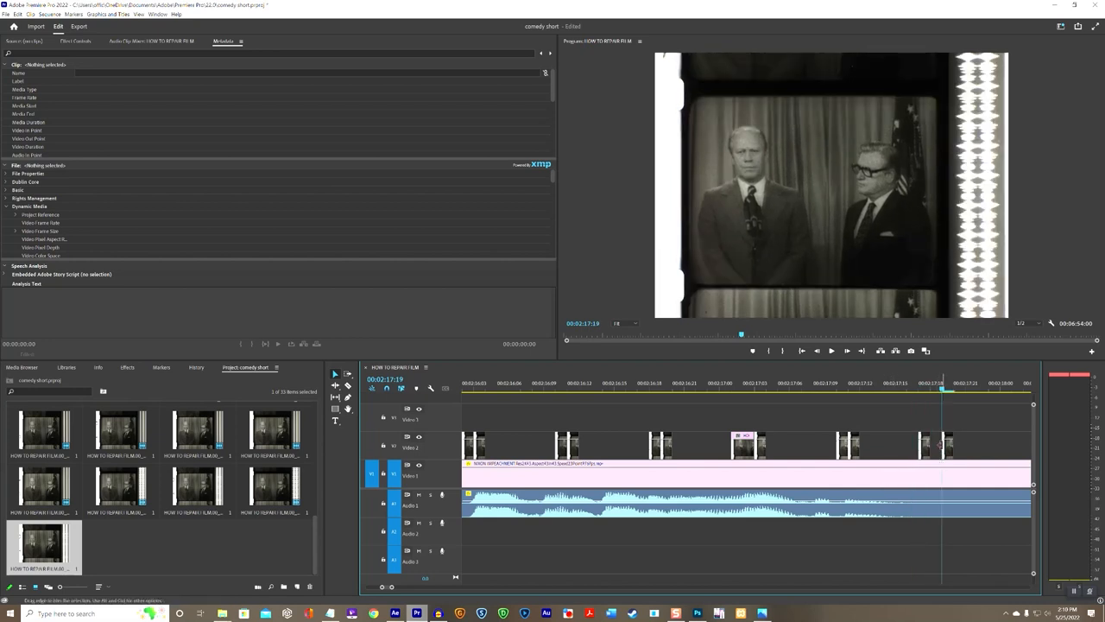
pyautogui.press('Left')
pyautogui.press('Left')
pyautogui.press('Left')
pyautogui.press('space')
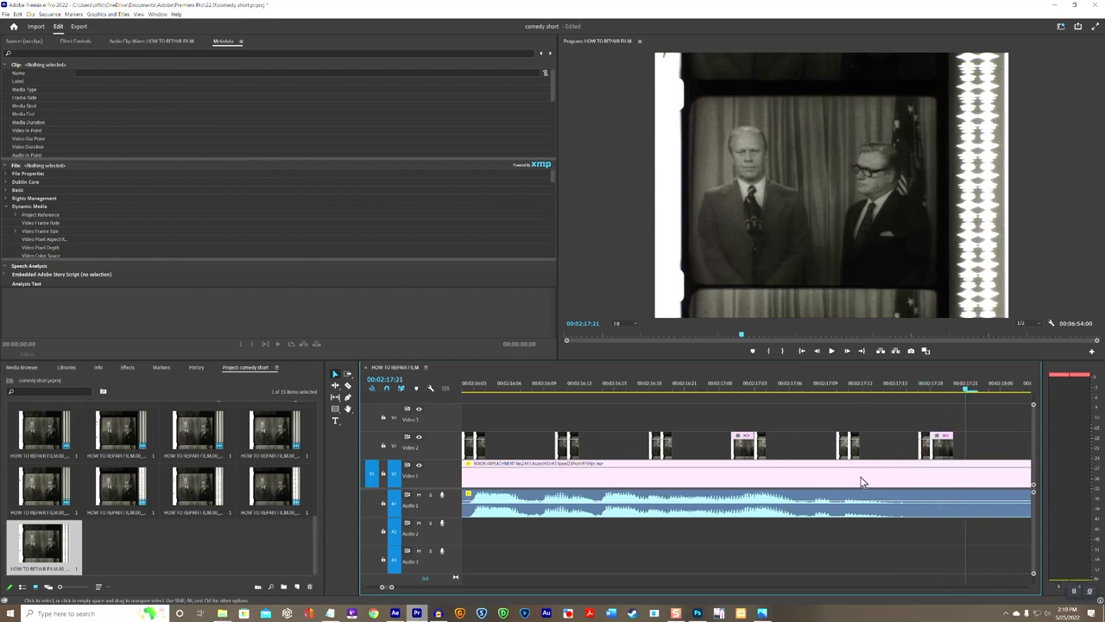
# Step: Check the frames around 00:02:17:22 and play on past 00:02:18:07 to look for further jumps
pyautogui.press('Left')
pyautogui.press('Left')
pyautogui.press('Right')
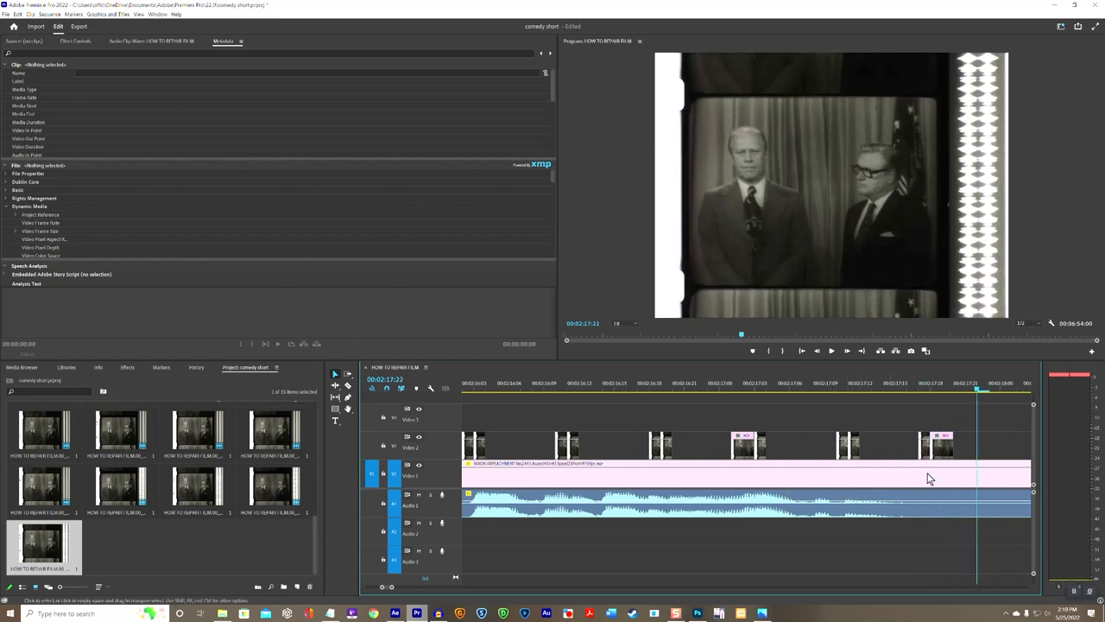
pyautogui.press('space')
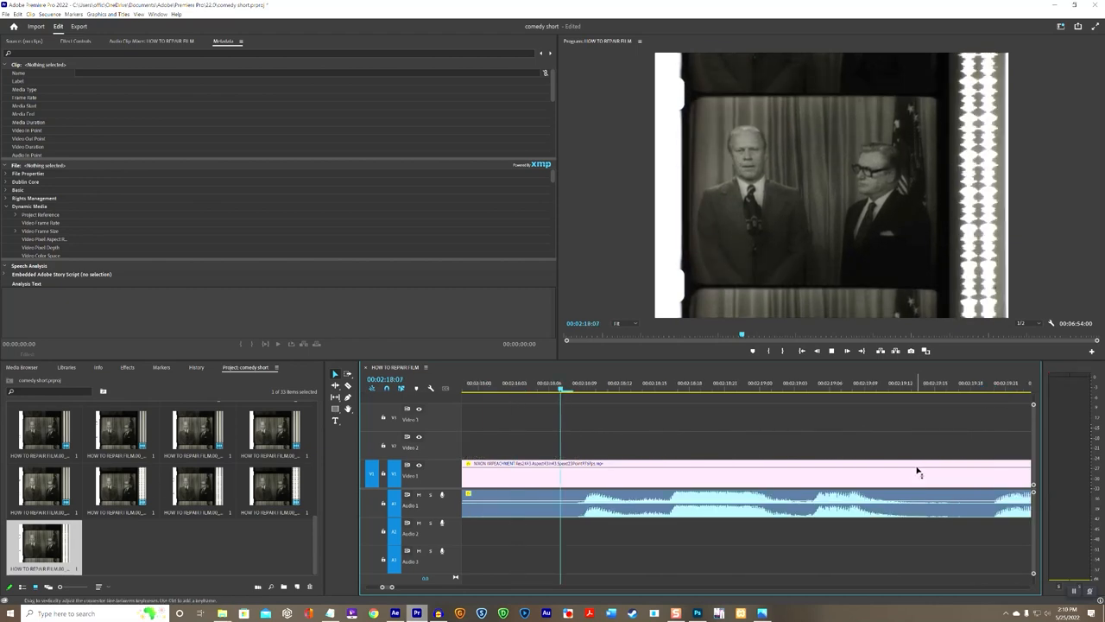
pyautogui.press('space')
# Step: Go back to before 00:02:16:00 and play the repaired section up to 00:02:17:11 to review the stills
pyautogui.press('Left')
pyautogui.press('Left')
pyautogui.press('Left')
pyautogui.press('Left')
pyautogui.press('Left')
pyautogui.press('Left')
pyautogui.press('Left')
pyautogui.press('Left')
pyautogui.press('Left')
pyautogui.press('Left')
pyautogui.press('Left')
pyautogui.press('Left')
pyautogui.press('Left')
pyautogui.press('Left')
pyautogui.press('Left')
pyautogui.press('Left')
pyautogui.press('Left')
pyautogui.press('Left')
pyautogui.press('Left')
pyautogui.press('Left')
pyautogui.press('Left')
pyautogui.press('j')
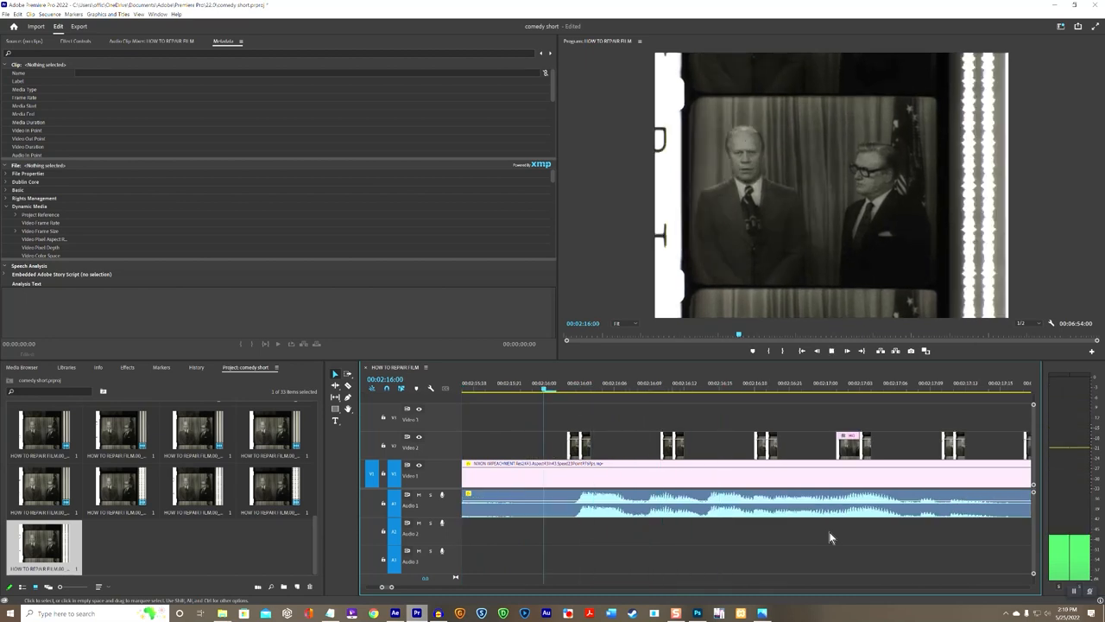
pyautogui.press('space')
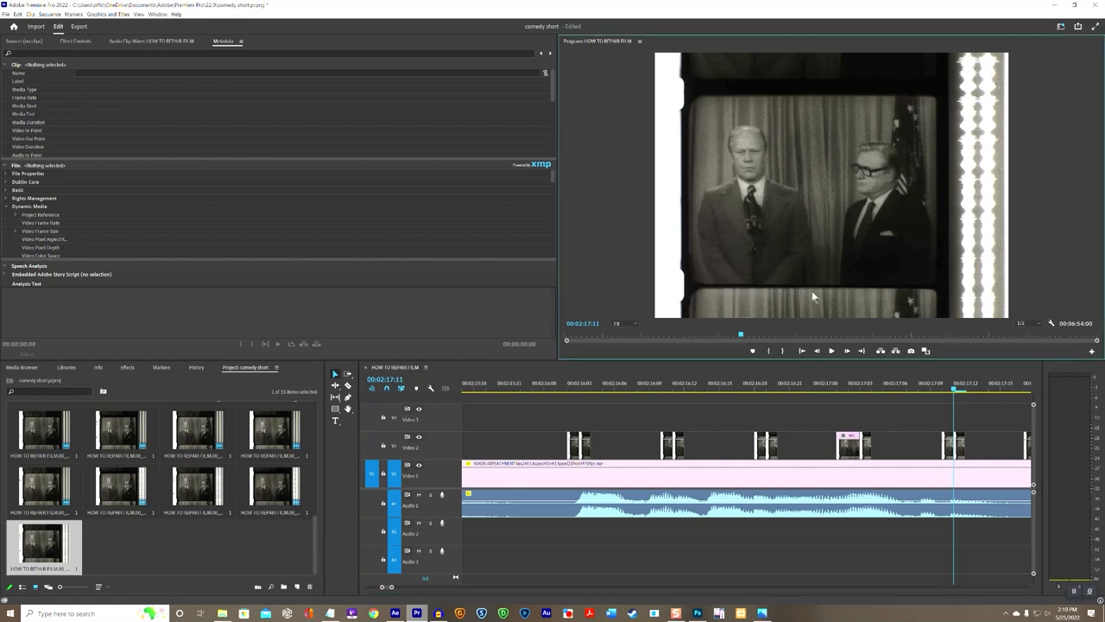
# Step: Cut the film clip on Video 1 and its audio with the Razor at 00:02:16:01, just before the first still
pyautogui.click(784, 231)
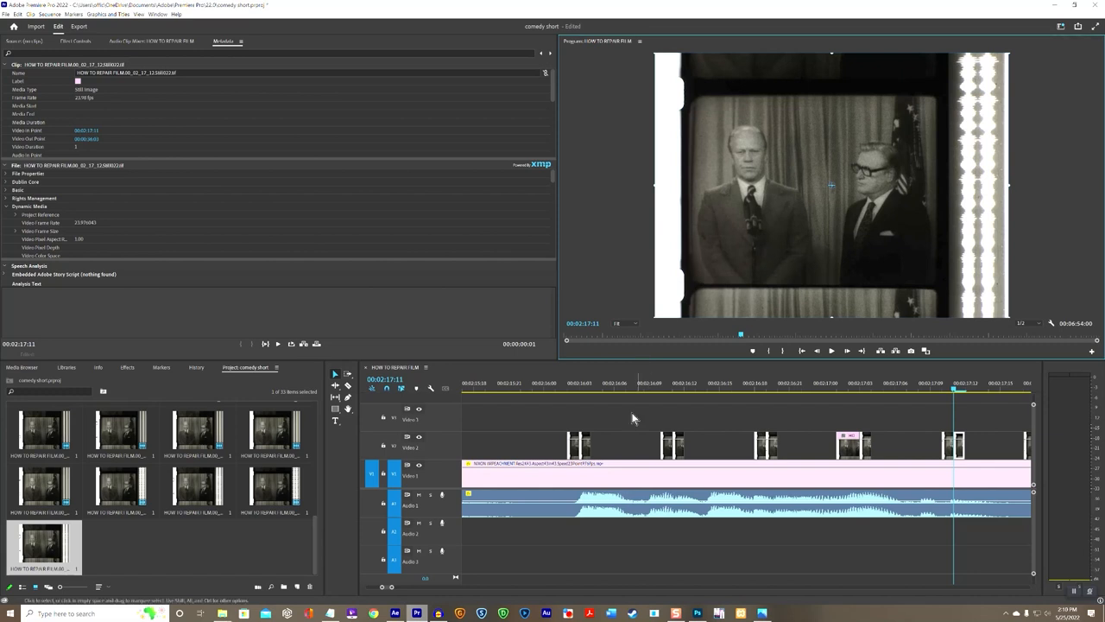
pyautogui.click(348, 386)
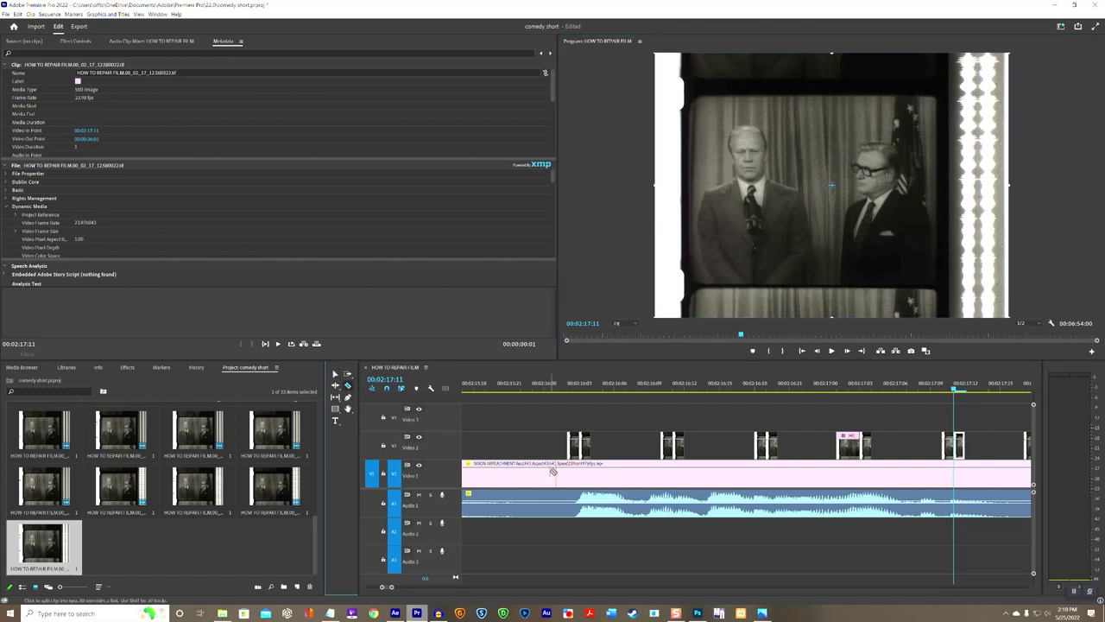
pyautogui.click(557, 481)
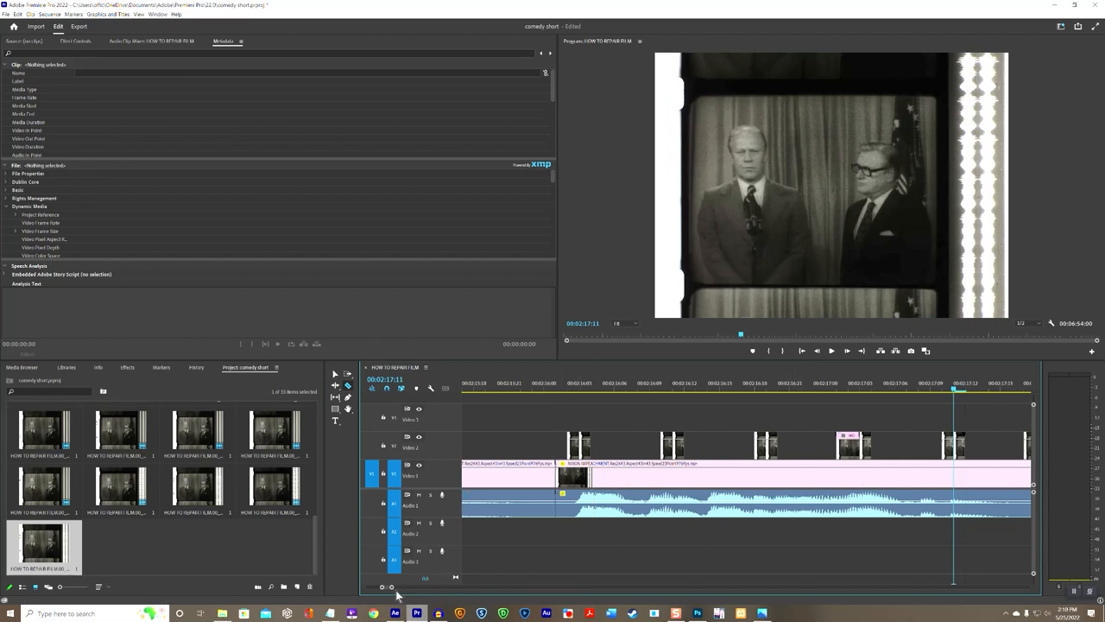
pyautogui.moveTo(392, 588); pyautogui.dragTo(403, 591)
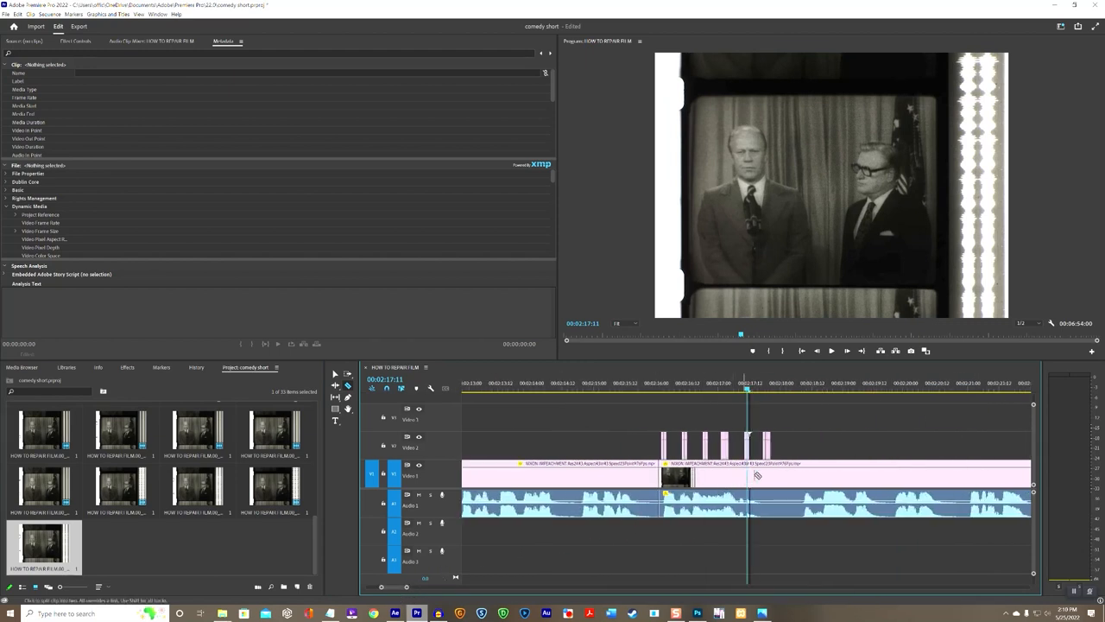
# Step: Cut the film clip on Video 1 and its audio at 00:02:17:23, after the last still, and delete everything following the cut
pyautogui.click(779, 466)
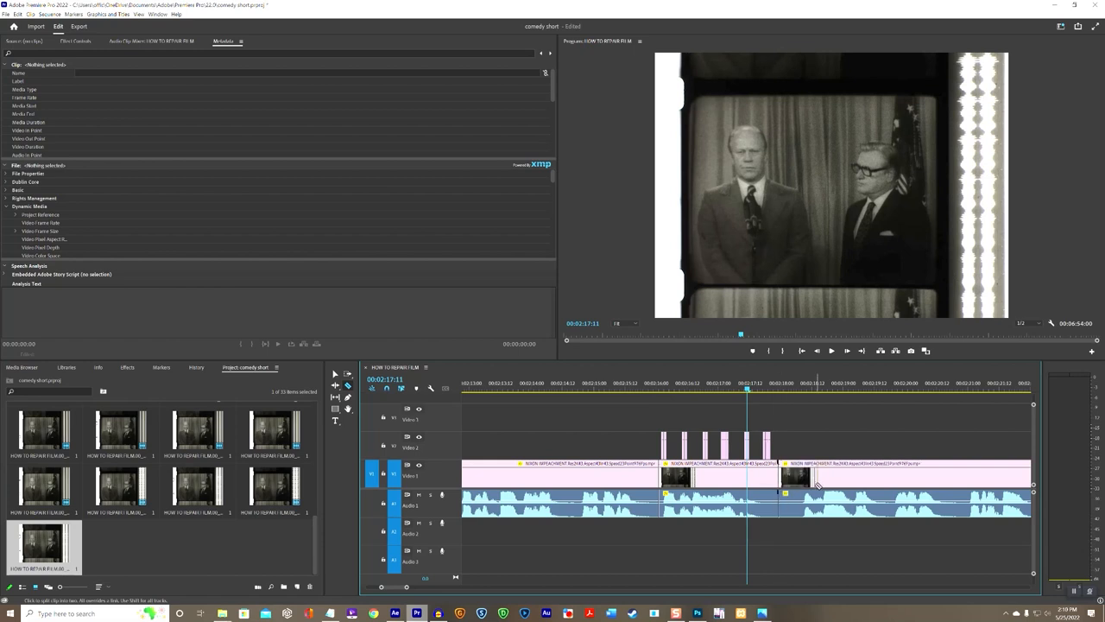
pyautogui.press('v')
pyautogui.moveTo(870, 434); pyautogui.dragTo(814, 522)
pyautogui.press('Delete')
# Step: Delete the footage before the repaired section and close the gap so the section starts at 00:00:00:00
pyautogui.moveTo(610, 461); pyautogui.dragTo(557, 483)
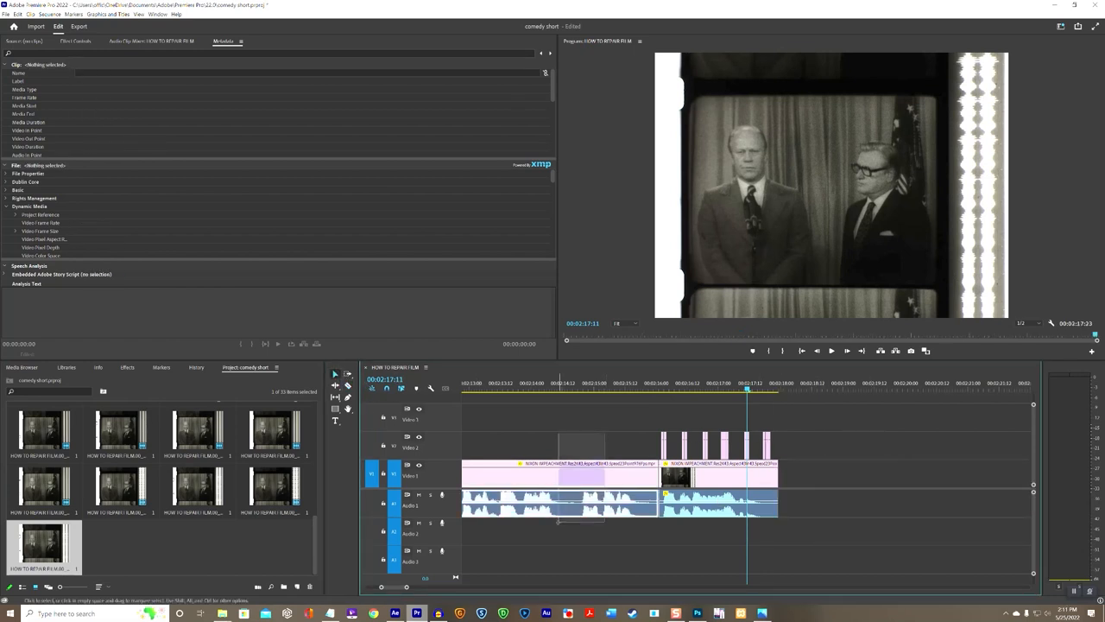
pyautogui.press('Delete')
pyautogui.rightClick(560, 475)
pyautogui.rightClick(564, 474)
pyautogui.click(585, 480)
pyautogui.moveTo(392, 587); pyautogui.dragTo(384, 588)
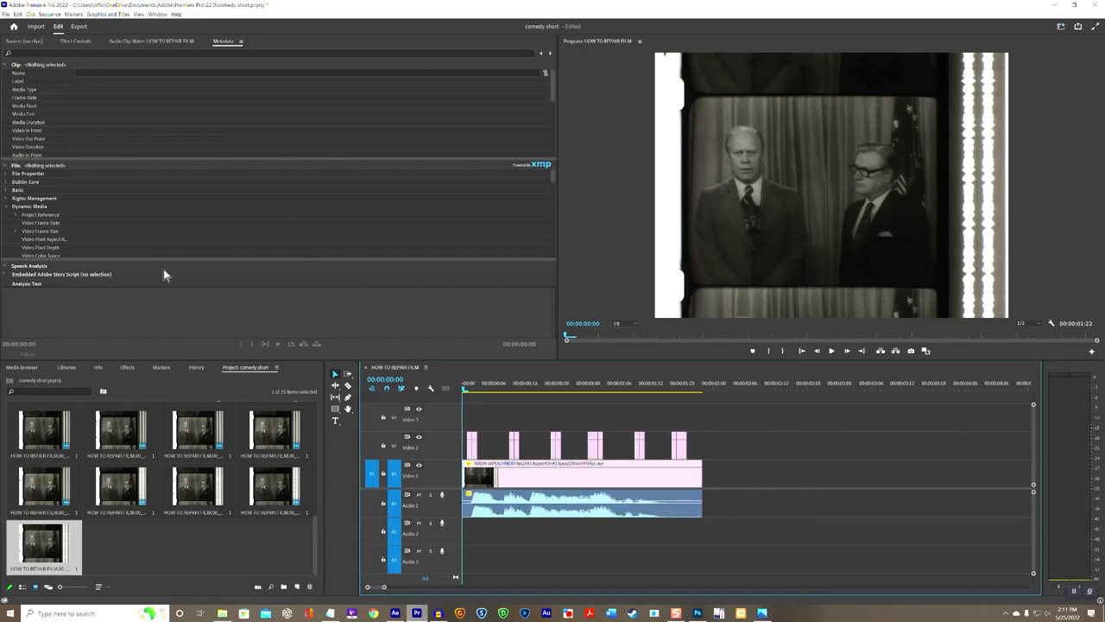
# Step: Export the repaired section as an H.264 media file named test, using the Match Source - Adaptive High Bitrate preset
pyautogui.click(5, 14)
pyautogui.moveTo(34, 261)
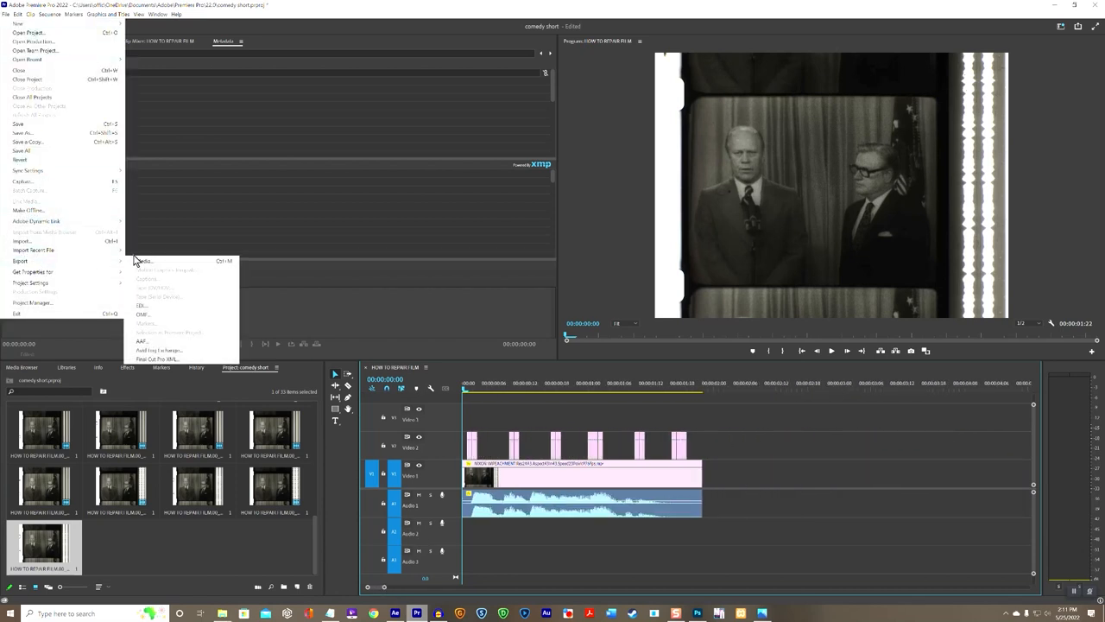
pyautogui.click(143, 262)
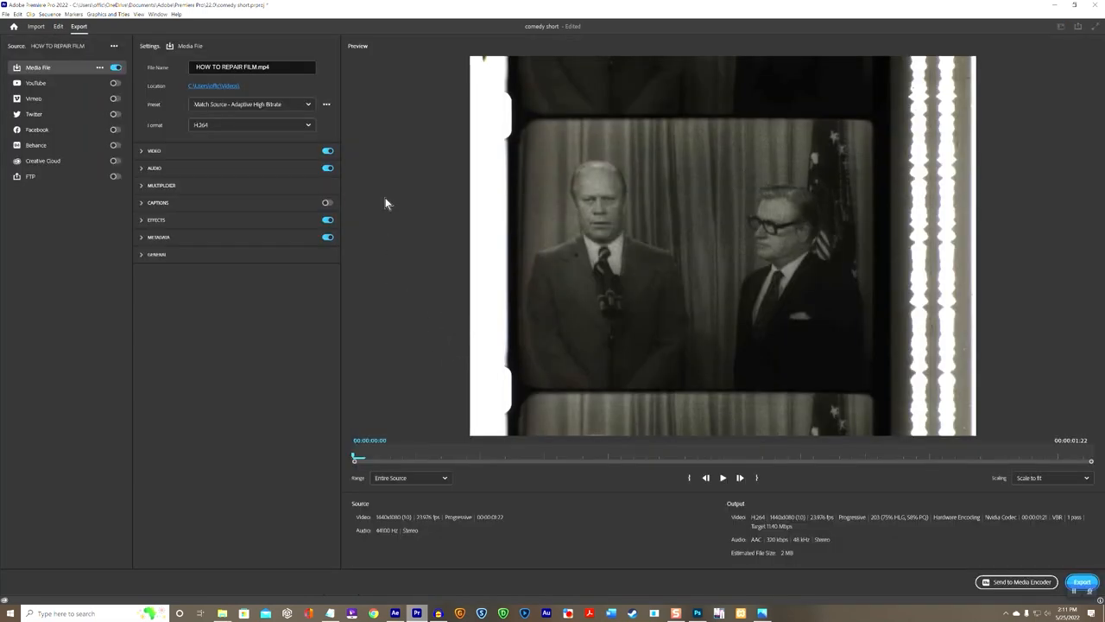
pyautogui.moveTo(272, 67); pyautogui.dragTo(155, 82)
pyautogui.write('test')
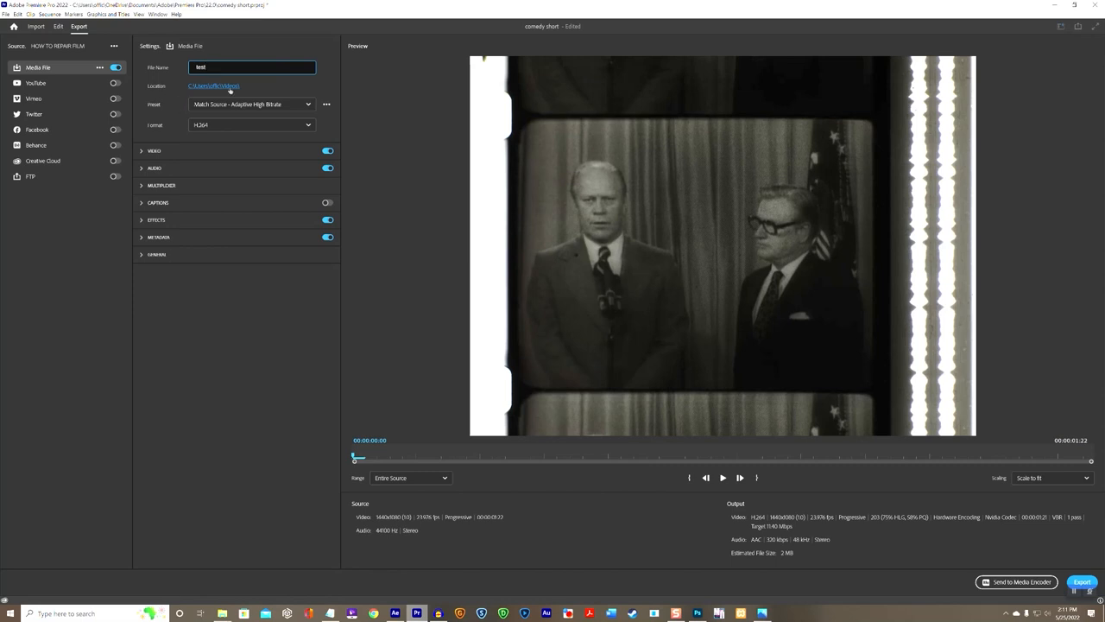
pyautogui.click(1080, 583)
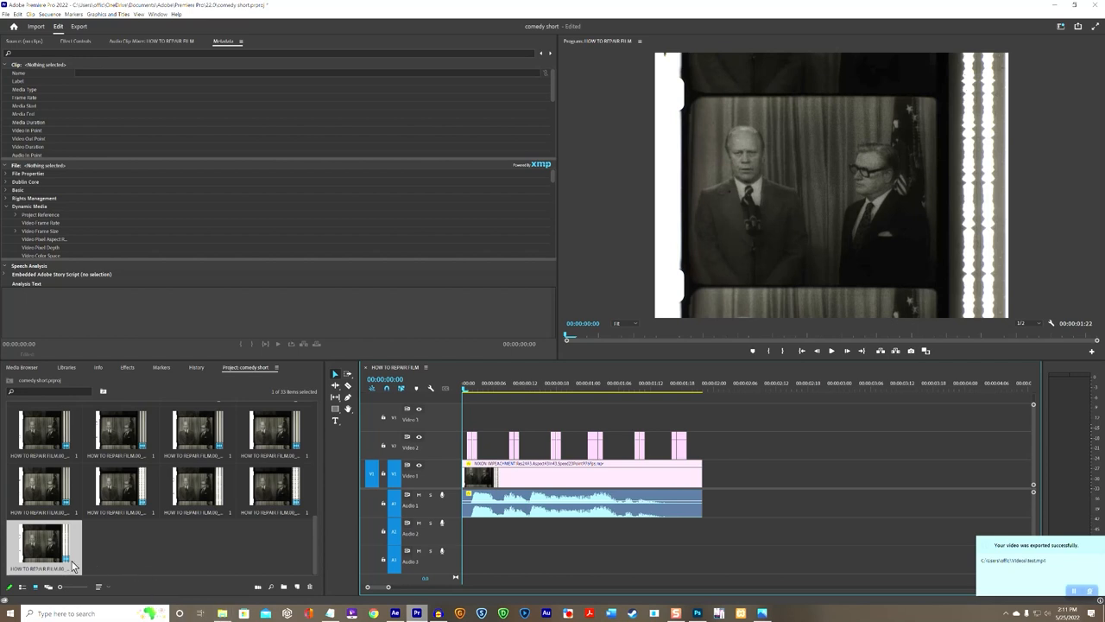
# Step: Bring test.mp4 from the Videos folder into the sequence on Video 1, to the right of the repaired section
pyautogui.click(40, 551)
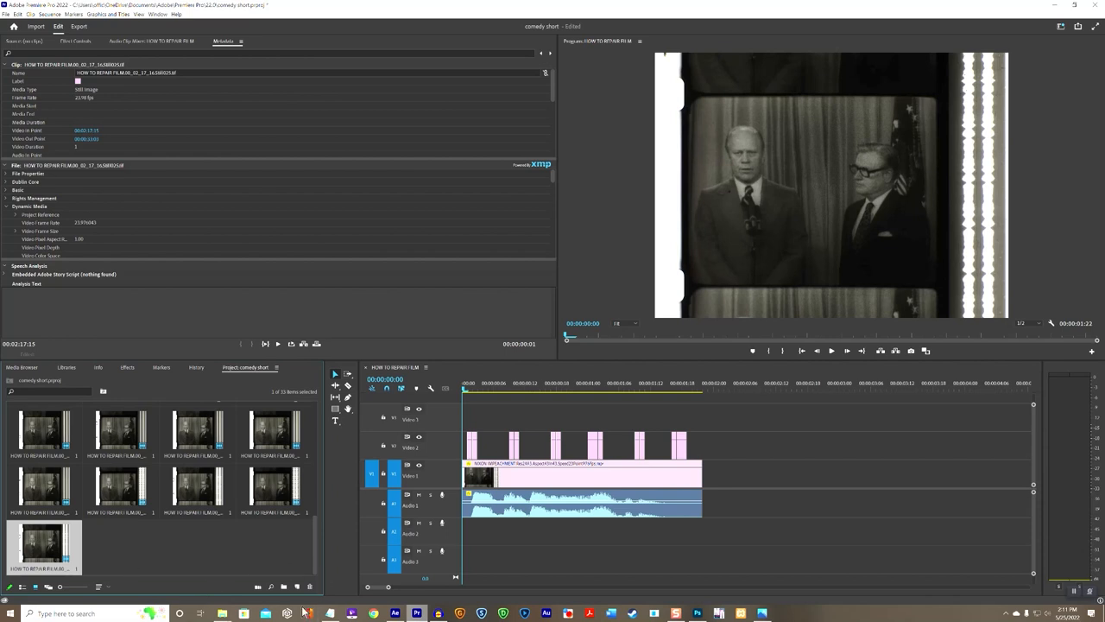
pyautogui.moveTo(229, 609)
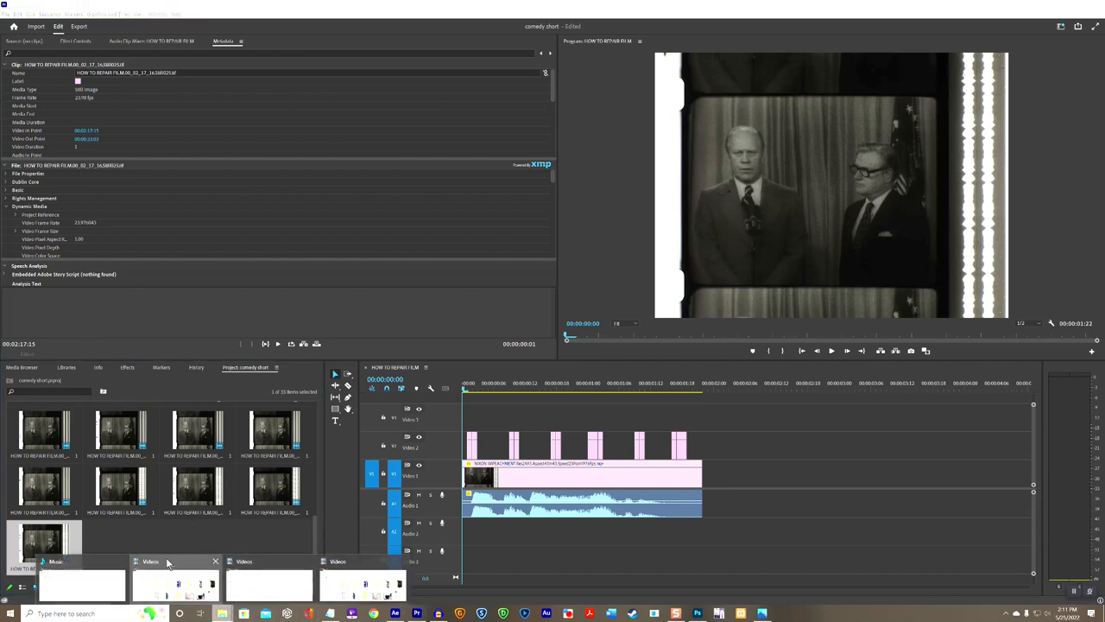
pyautogui.click(167, 565)
pyautogui.moveTo(689, 162); pyautogui.dragTo(708, 272)
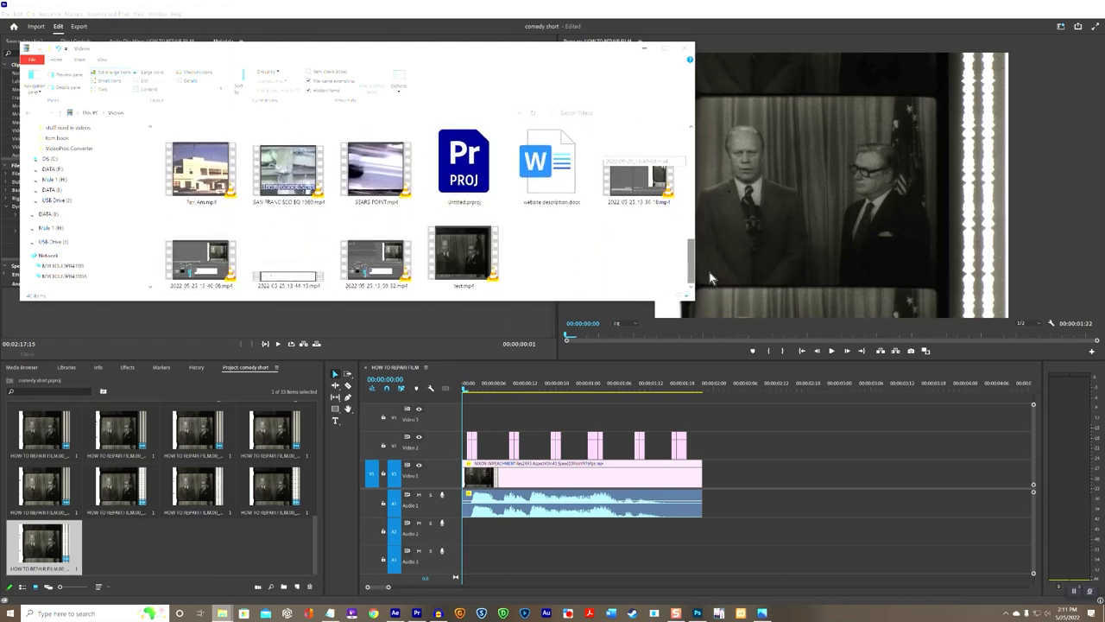
pyautogui.moveTo(467, 271); pyautogui.dragTo(752, 468)
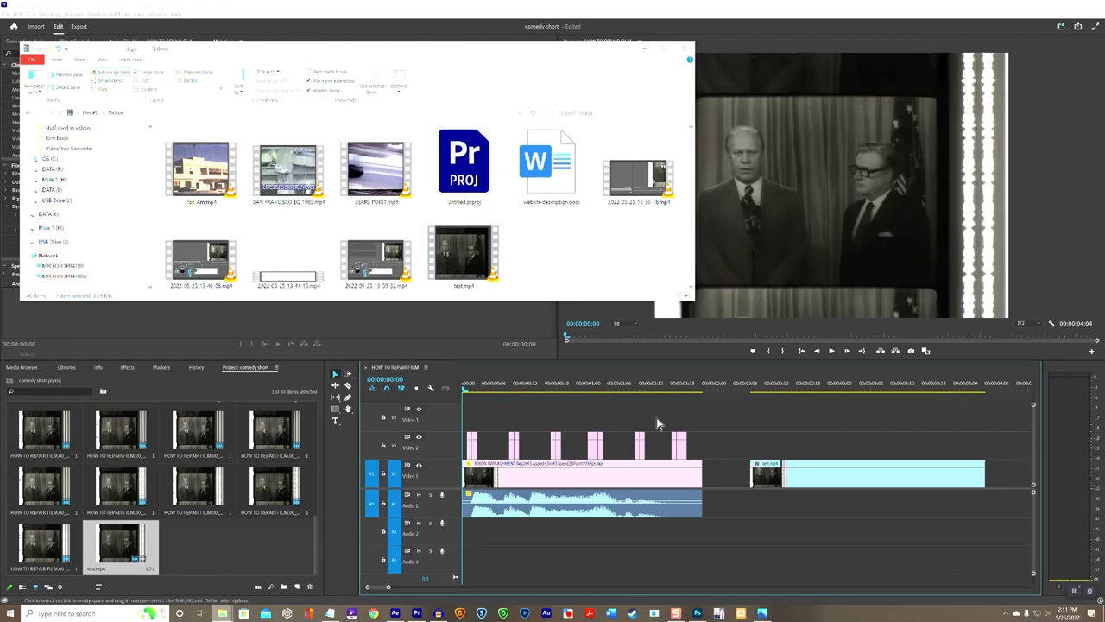
# Step: Replace the placed test.mp4 clip with a fresh copy from the project, including its audio, closer to the repaired section
pyautogui.click(784, 462)
pyautogui.press('Delete')
pyautogui.moveTo(146, 554); pyautogui.dragTo(734, 512)
# Step: Delete the original film clip, its audio and the stills, and ripple delete the gap so test.mp4 starts the sequence
pyautogui.moveTo(687, 464); pyautogui.dragTo(444, 545)
pyautogui.press('Delete')
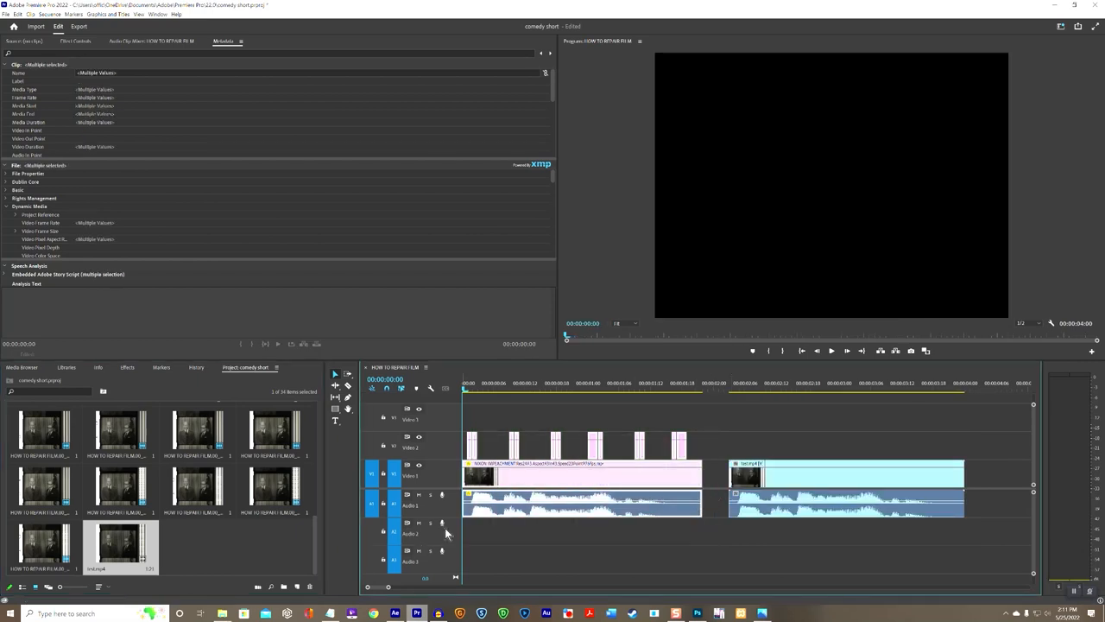
pyautogui.rightClick(511, 482)
pyautogui.click(536, 487)
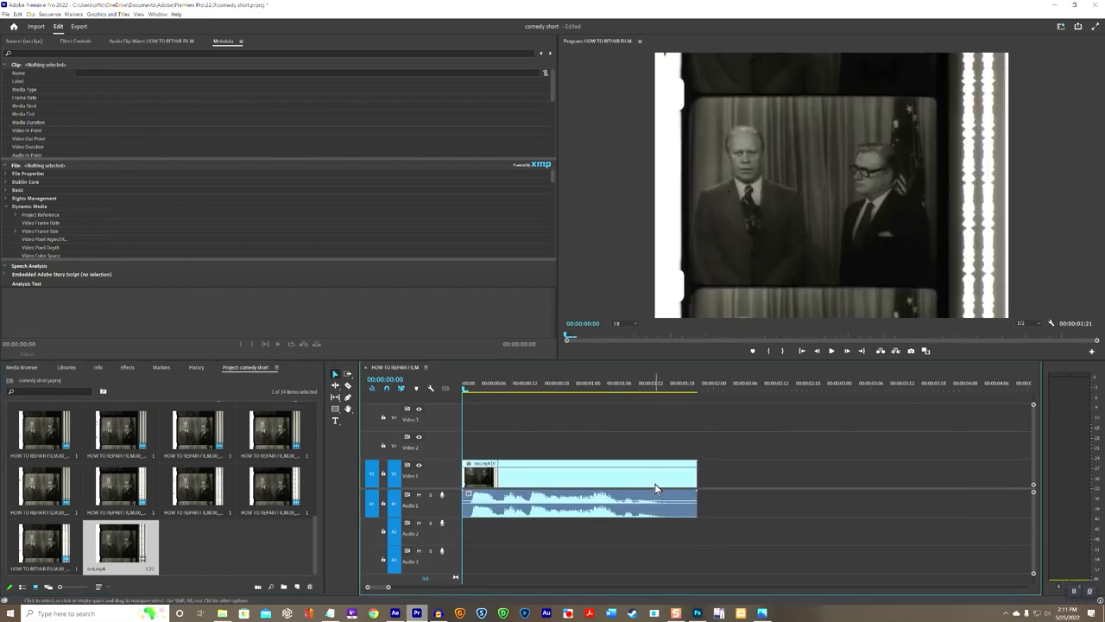
# Step: Play part of test.mp4, and try enlarging and repositioning it until the film image fills the frame without the sprocket edges
pyautogui.click(832, 350)
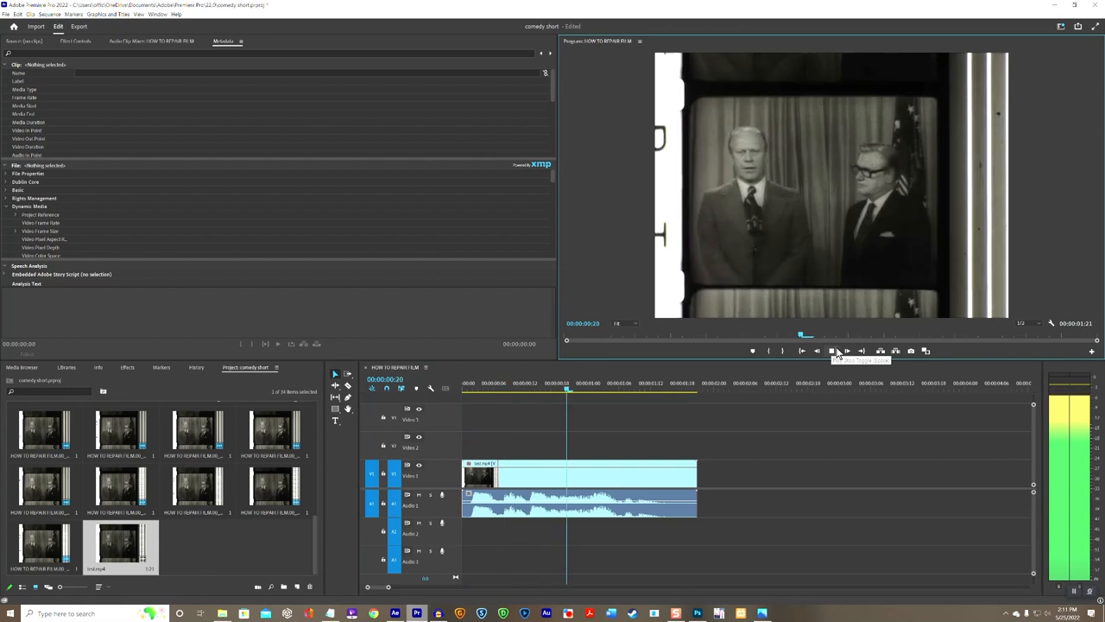
pyautogui.click(834, 351)
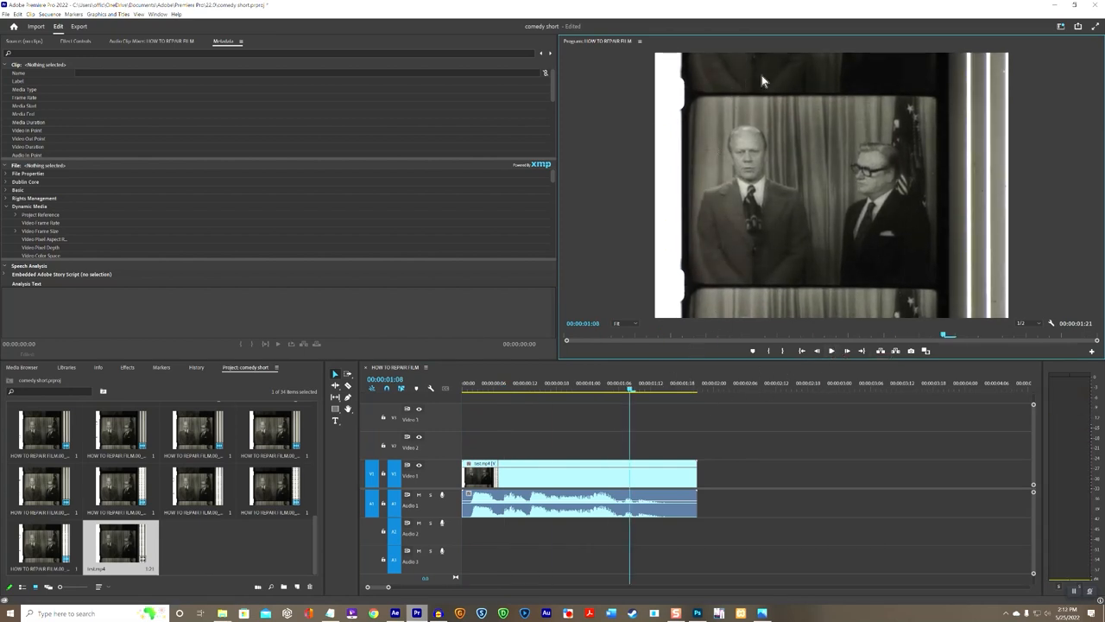
pyautogui.click(729, 243)
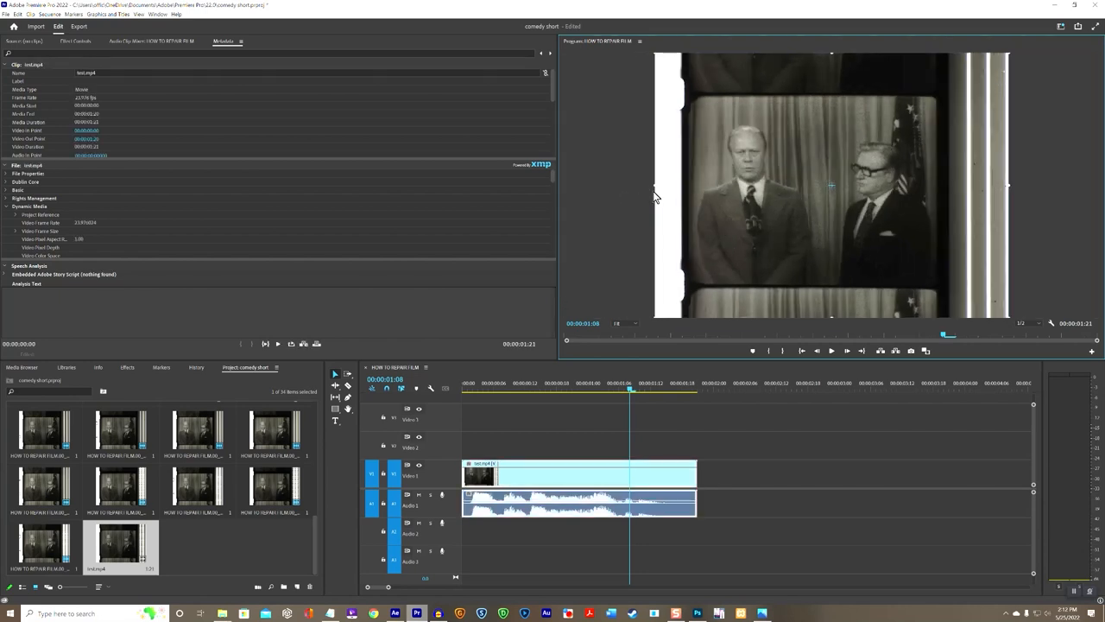
pyautogui.moveTo(655, 186); pyautogui.dragTo(607, 186)
pyautogui.moveTo(762, 200); pyautogui.dragTo(778, 191)
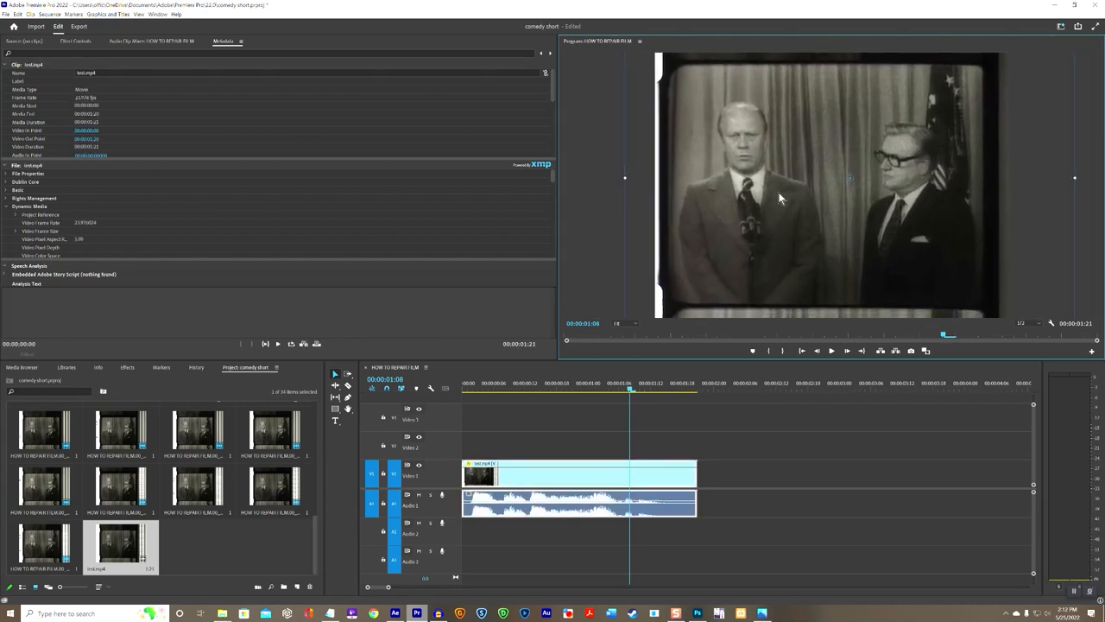
pyautogui.moveTo(626, 177); pyautogui.dragTo(595, 178)
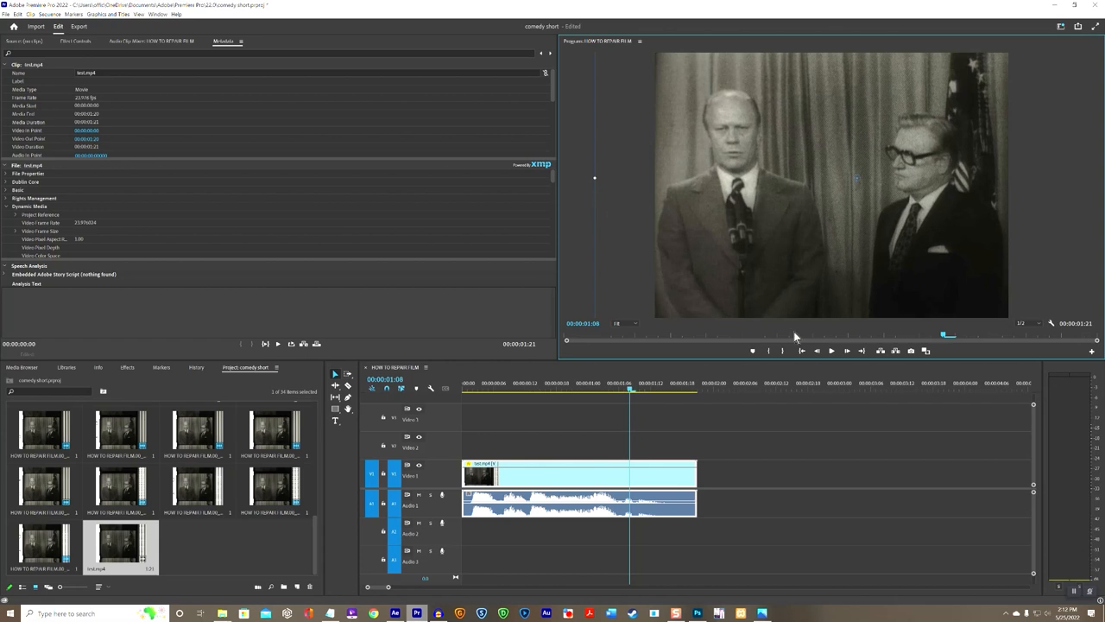
# Step: Play the enlarged test.mp4 clip several times from the start to check how steady the picture is
pyautogui.click(831, 351)
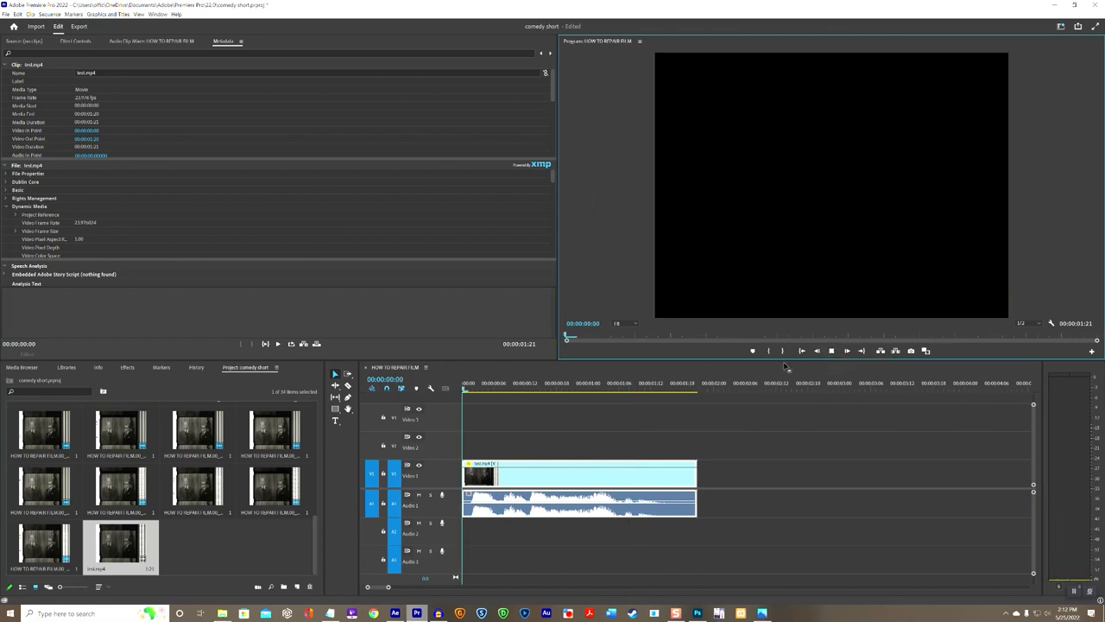
pyautogui.click(831, 351)
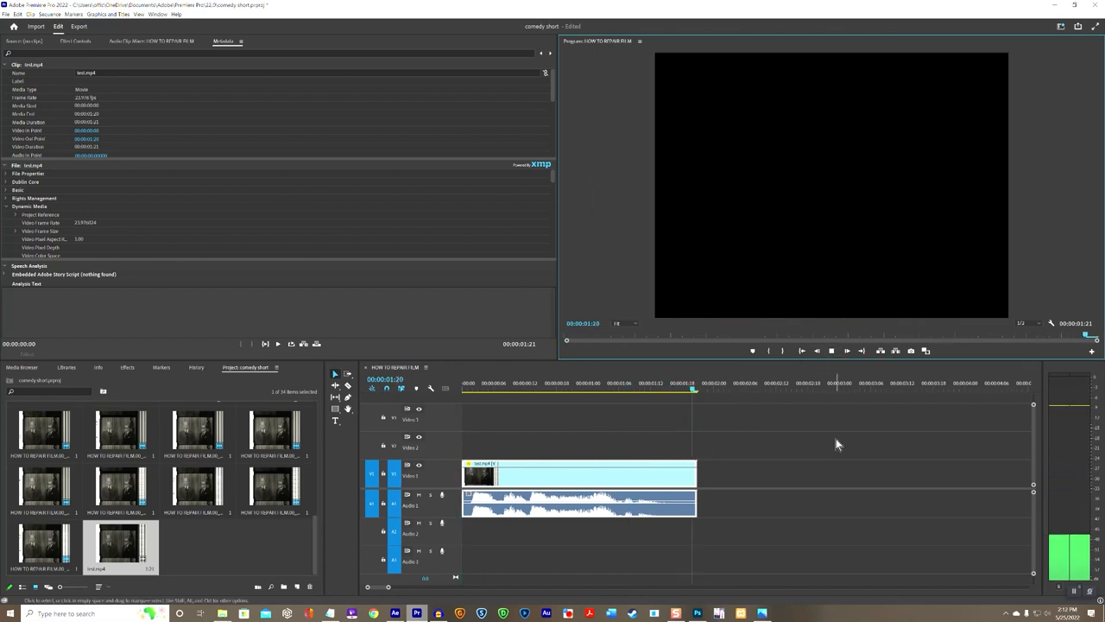
pyautogui.click(831, 352)
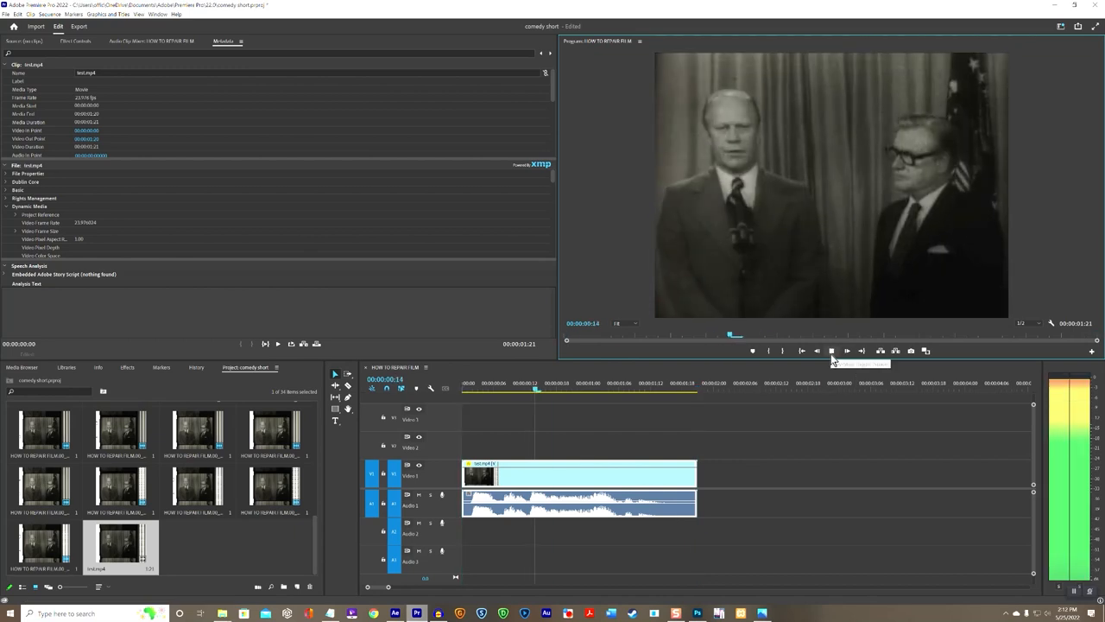
pyautogui.click(832, 351)
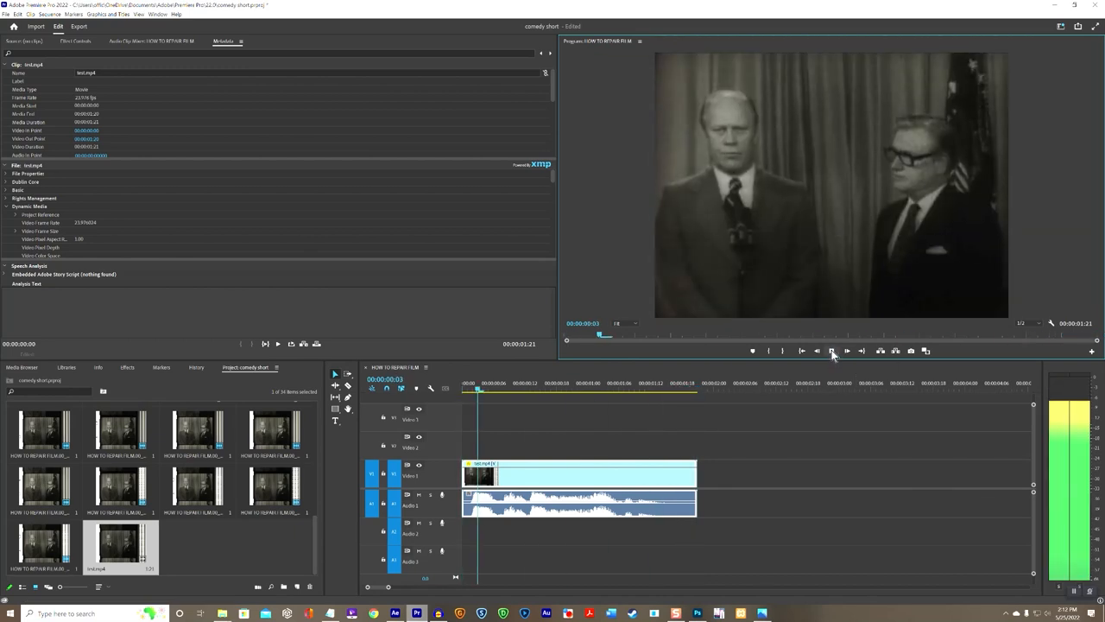
pyautogui.click(832, 352)
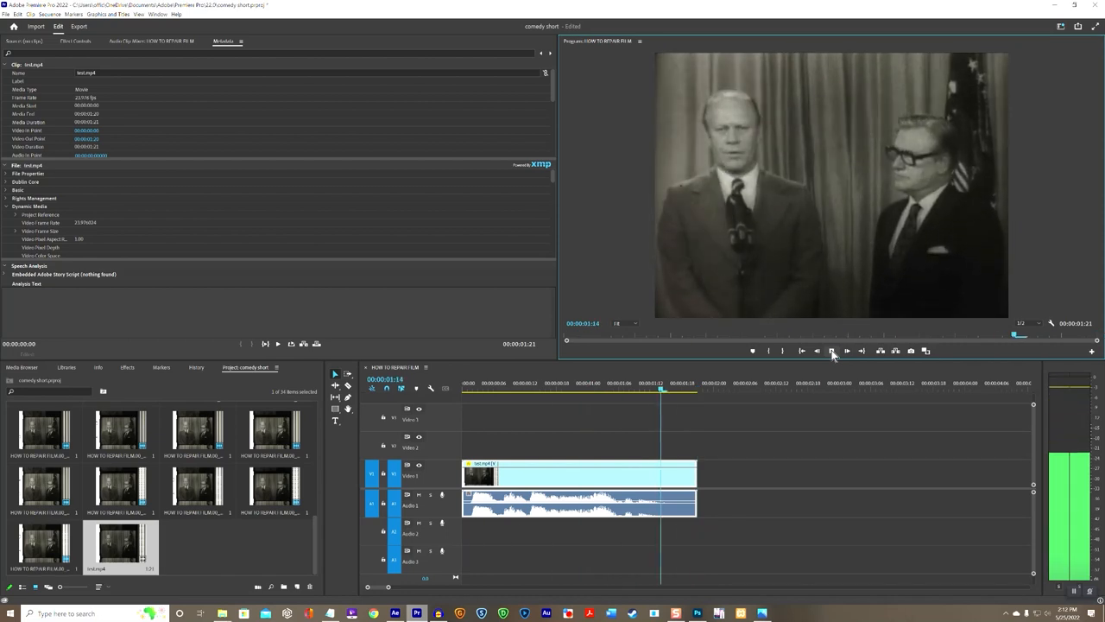
pyautogui.click(831, 352)
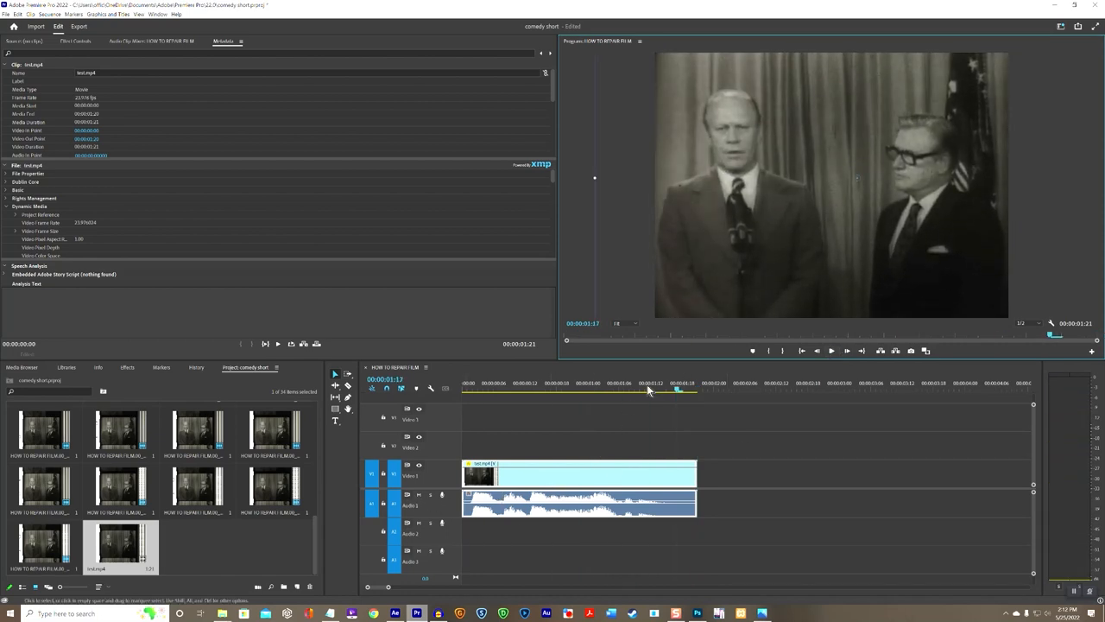
# Step: Undo the scale and position changes made to the test.mp4 clip
pyautogui.click(17, 14)
pyautogui.click(21, 24)
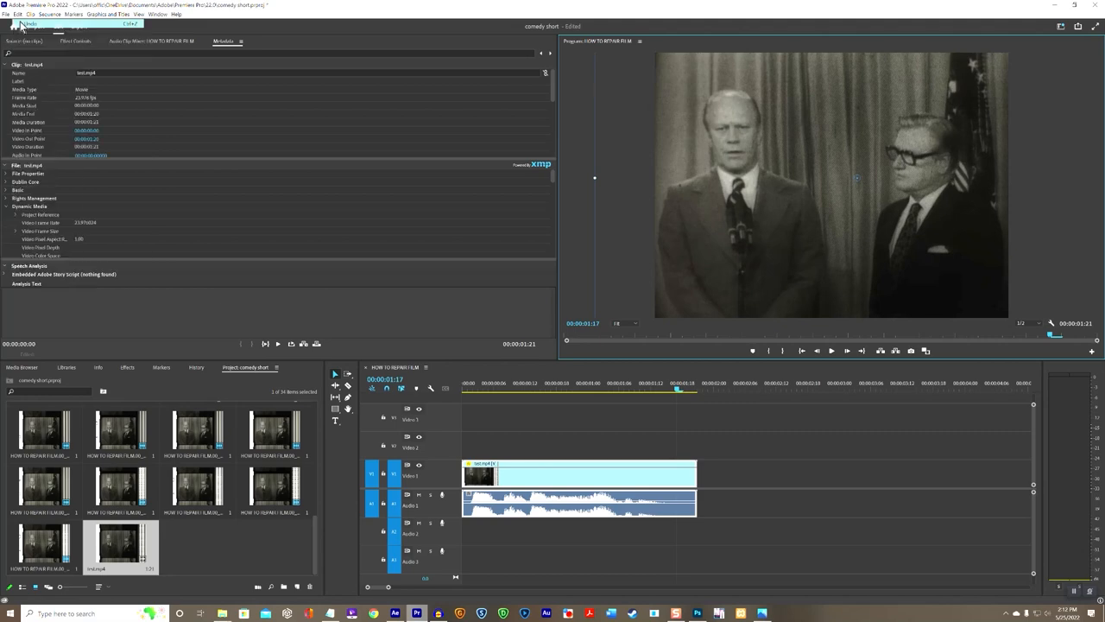
pyautogui.click(18, 15)
pyautogui.click(22, 24)
pyautogui.click(17, 15)
pyautogui.click(21, 24)
pyautogui.click(17, 15)
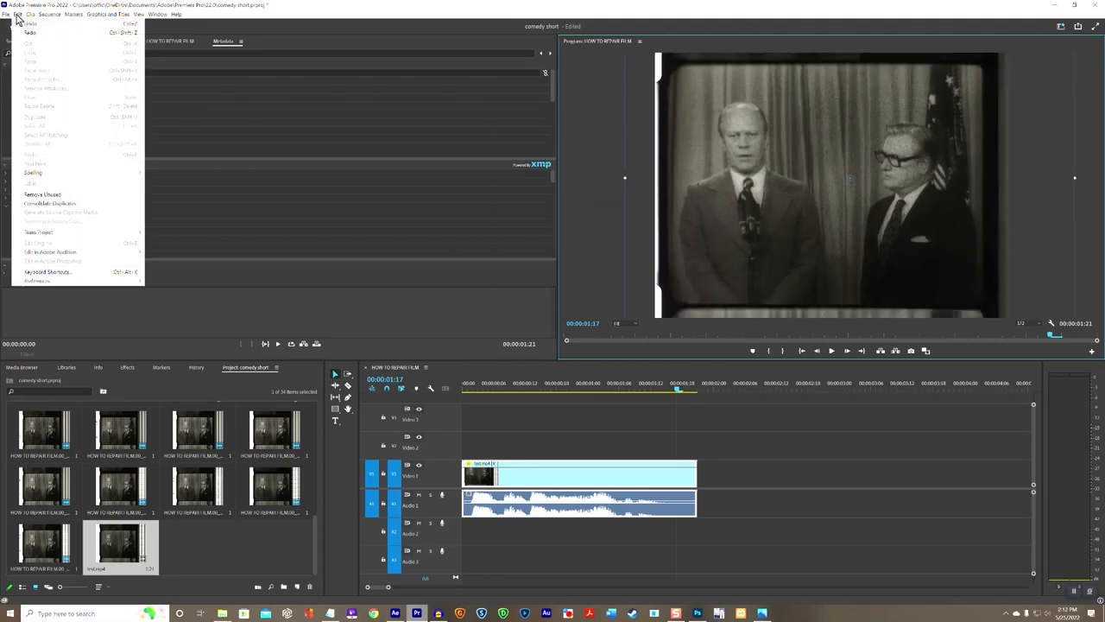
pyautogui.click(20, 24)
pyautogui.click(17, 15)
pyautogui.click(22, 25)
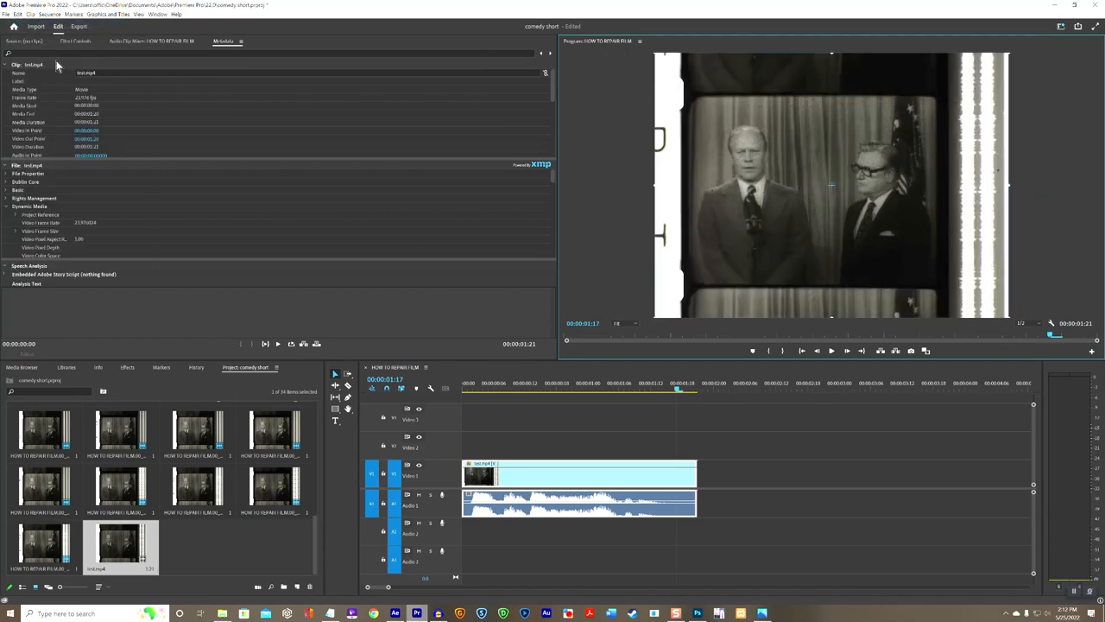
# Step: Replace the test.mp4 clip on Video 1 with an After Effects composition and switch to After Effects
pyautogui.rightClick(577, 481)
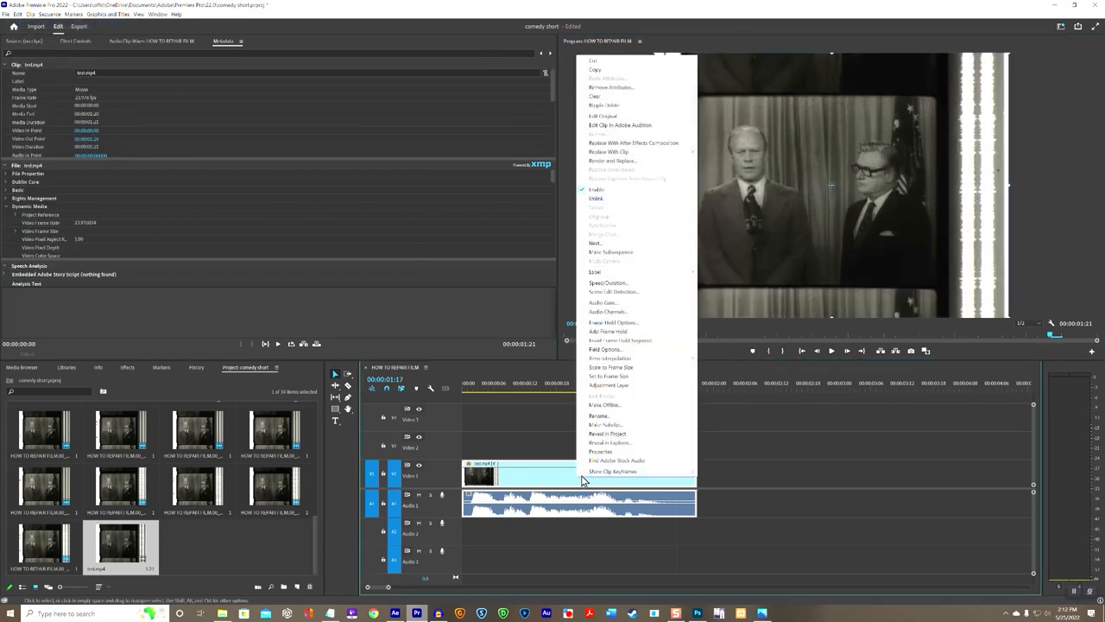
pyautogui.click(610, 143)
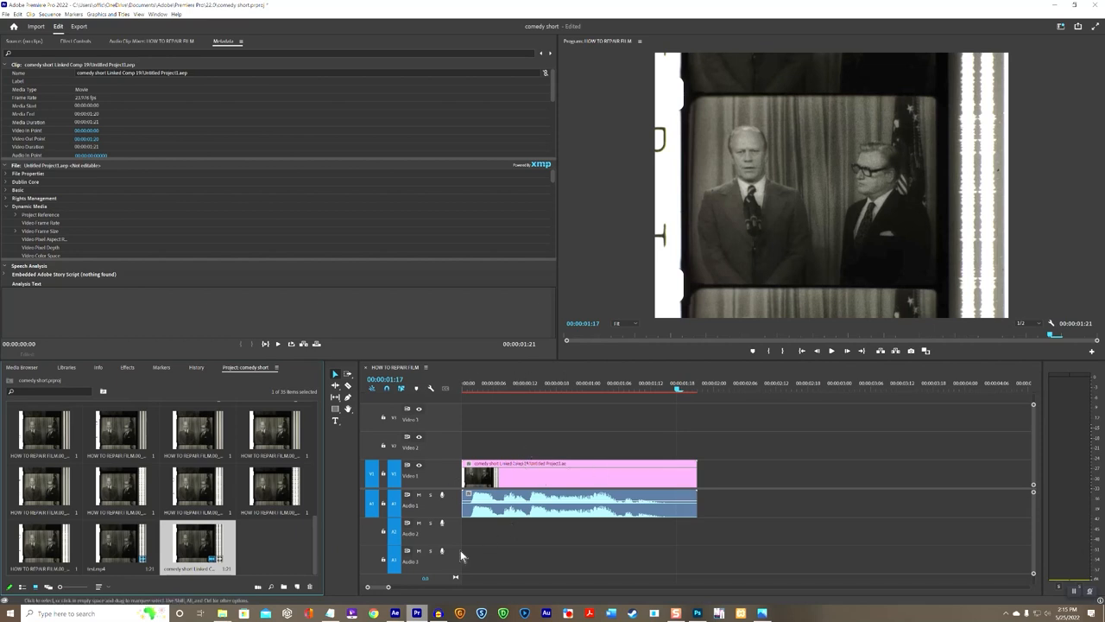
pyautogui.click(395, 613)
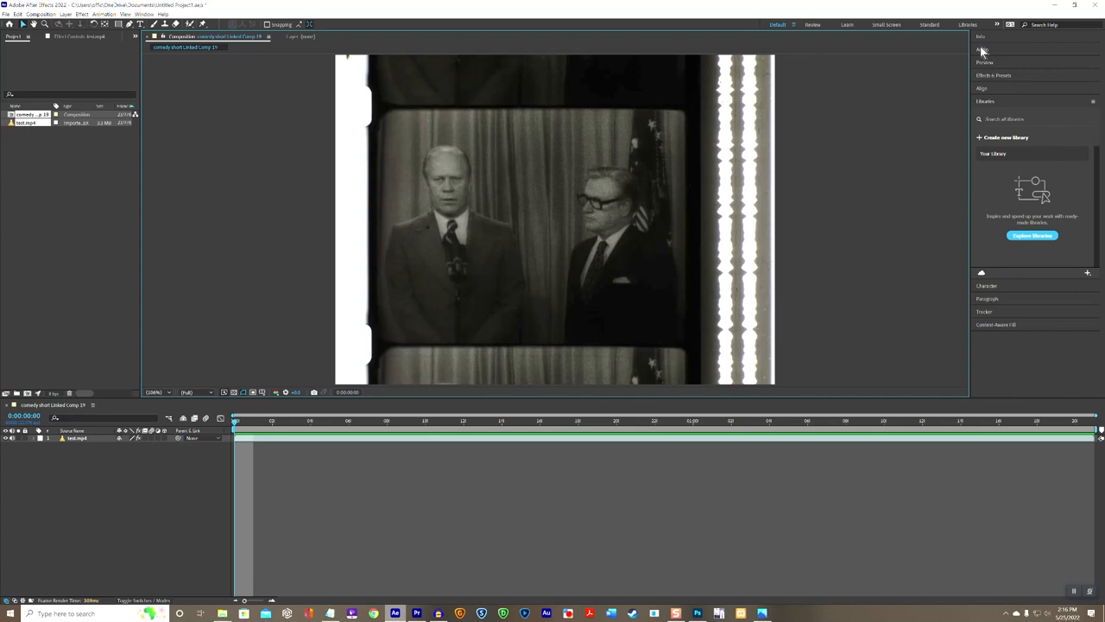
# Step: Set the workspace to Motion Tracking and apply the Warp Stabilizer to the test.mp4 layer
pyautogui.click(143, 15)
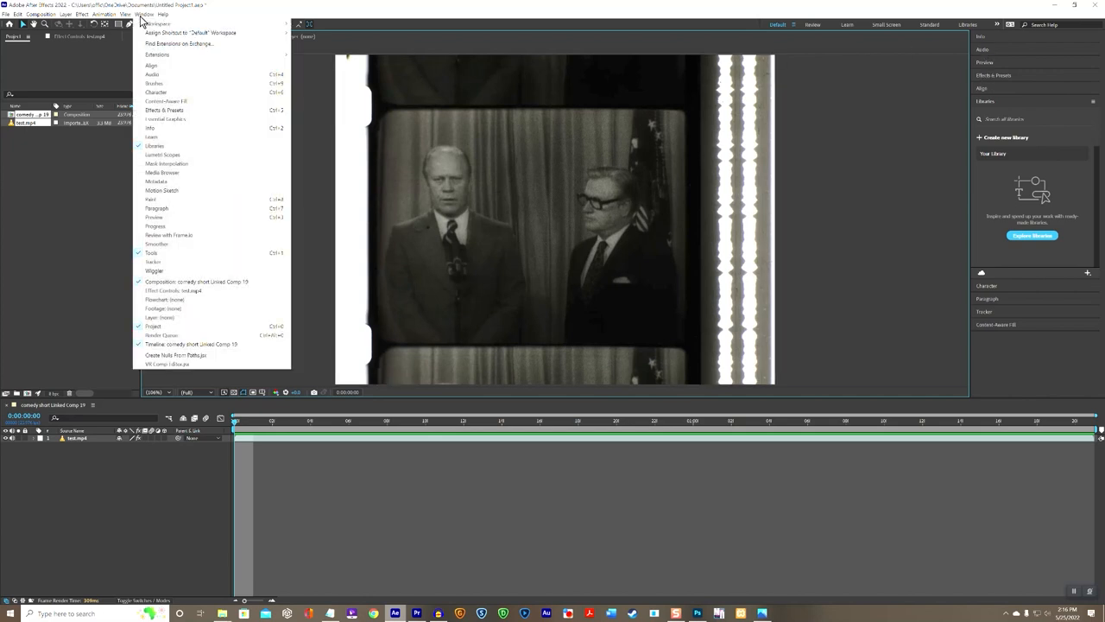
pyautogui.moveTo(173, 24)
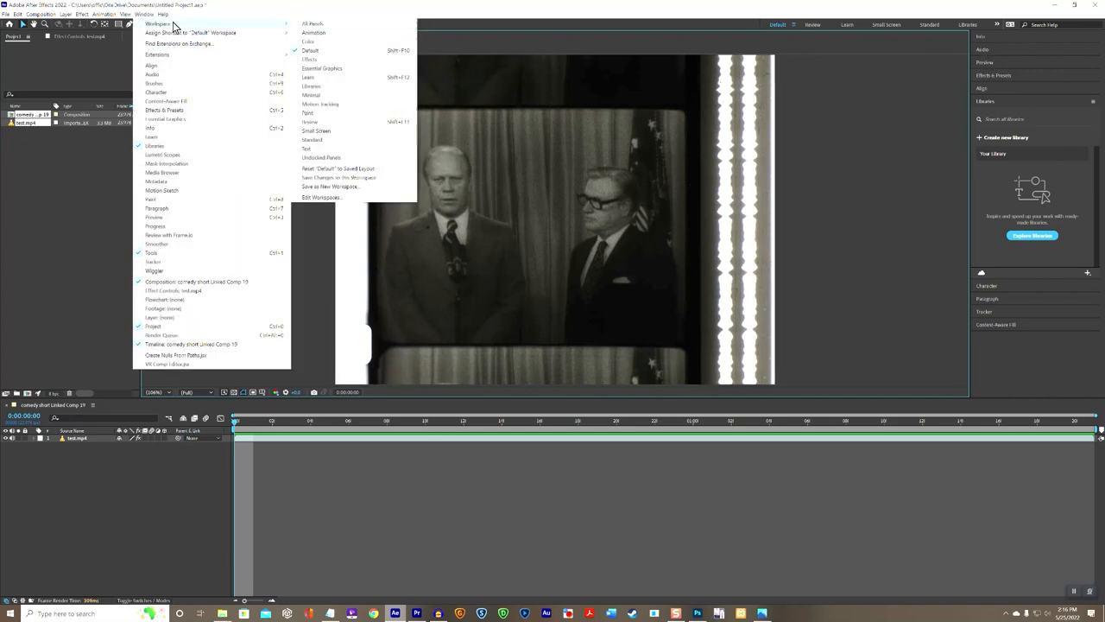
pyautogui.click(327, 103)
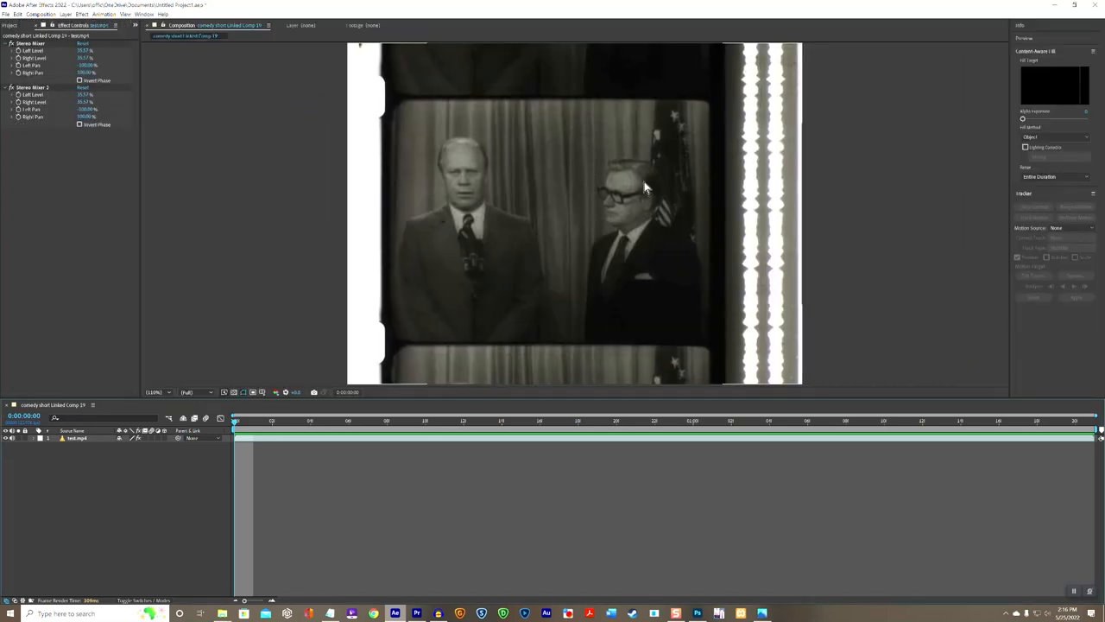
pyautogui.click(785, 189)
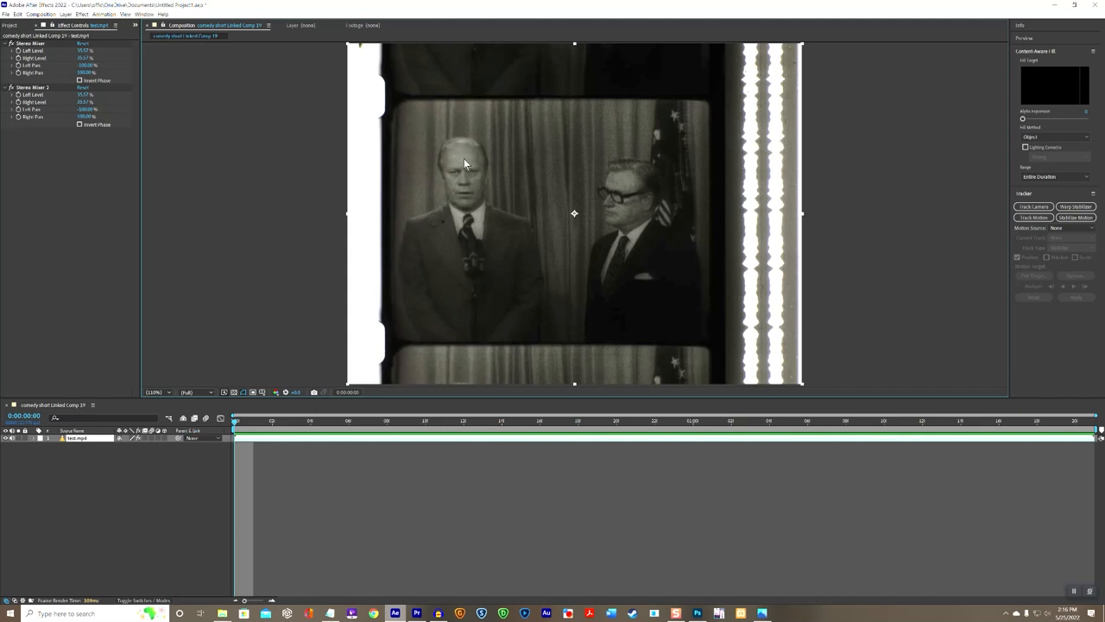
pyautogui.click(1085, 209)
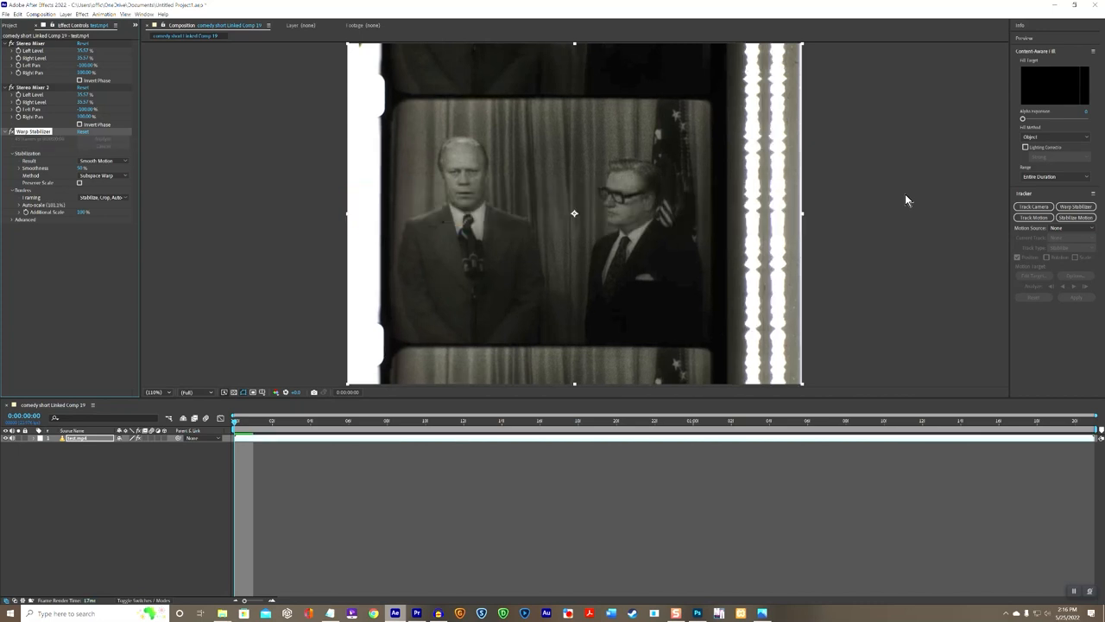
# Step: Save the After Effects project with the Warp Stabilizer applied and switch back to Premiere Pro
pyautogui.click(5, 14)
pyautogui.click(23, 90)
pyautogui.click(416, 614)
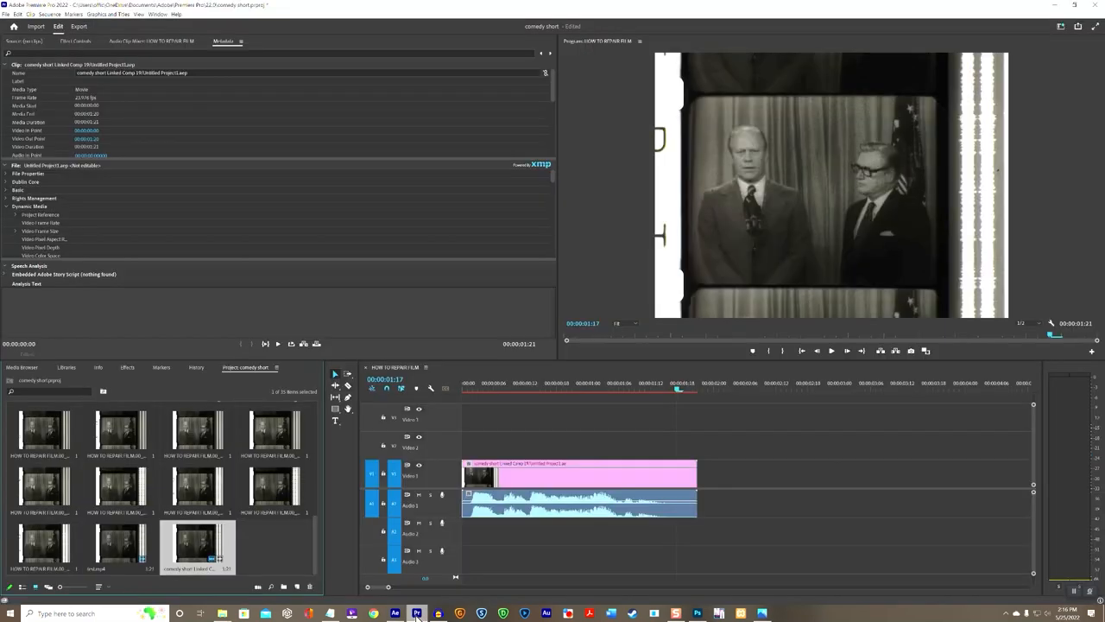
# Step: Play the linked composition in the sequence to check the warp-stabilized picture
pyautogui.click(560, 422)
pyautogui.click(513, 380)
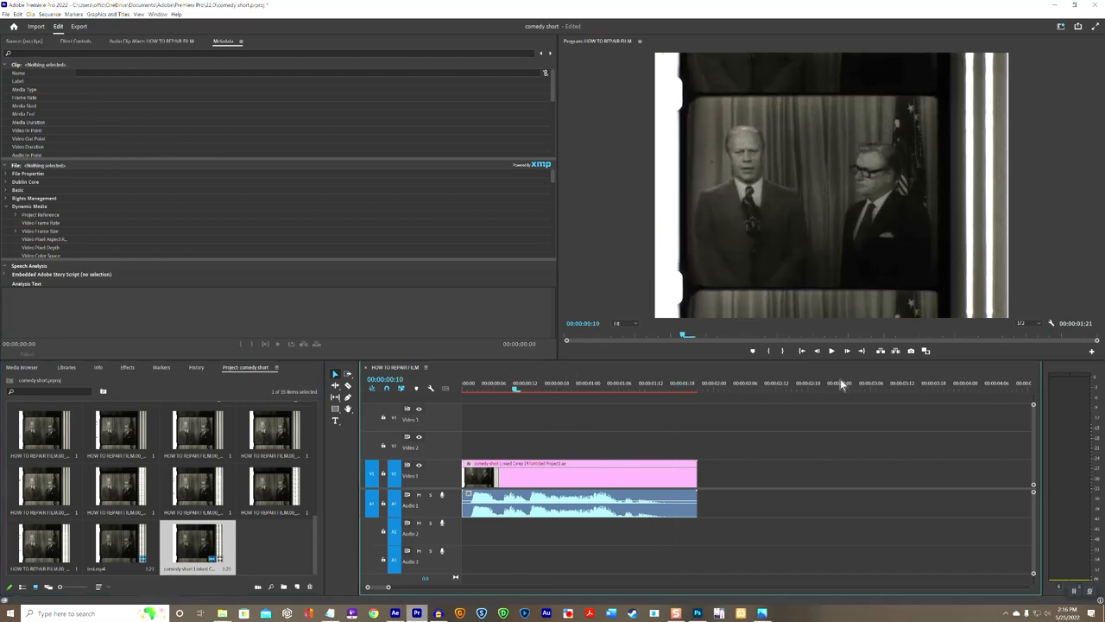
pyautogui.click(831, 350)
pyautogui.click(833, 352)
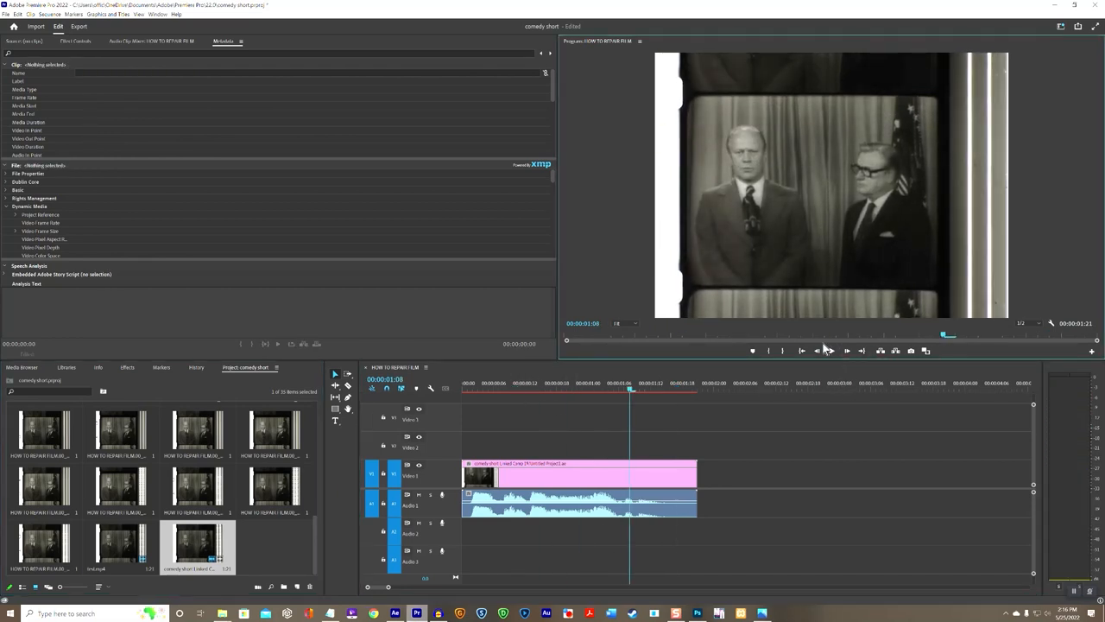
# Step: Enlarge the linked composition clip and reposition it so the two men fill the program frame without film edges
pyautogui.click(659, 214)
pyautogui.moveTo(659, 214); pyautogui.dragTo(570, 222)
pyautogui.moveTo(760, 240); pyautogui.dragTo(788, 236)
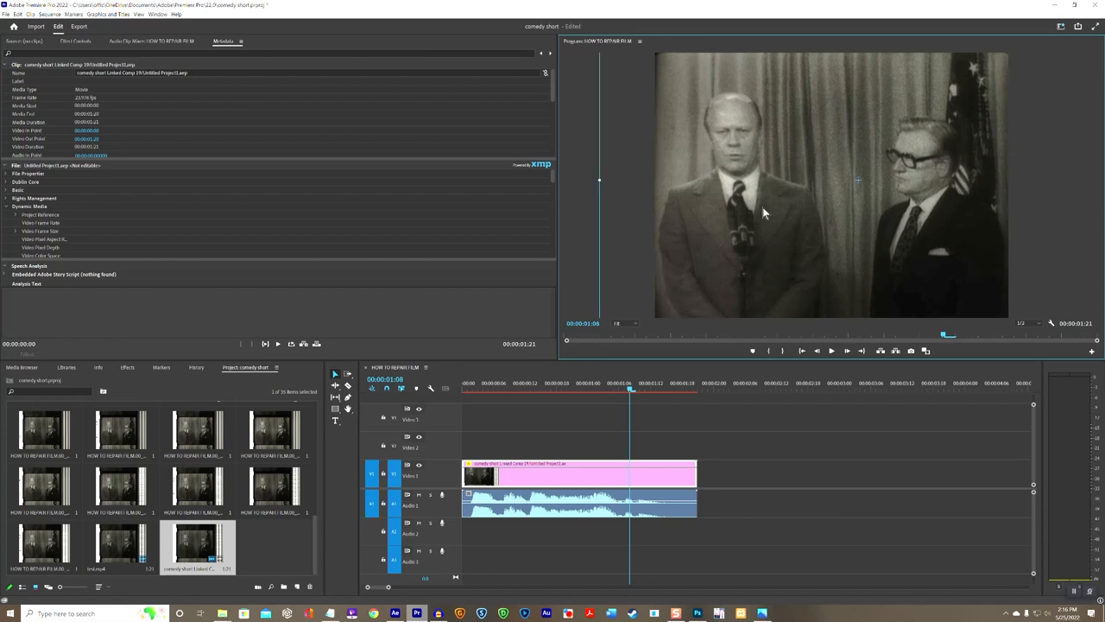
# Step: Play the enlarged linked composition from the start several times to judge how steady the picture is
pyautogui.moveTo(627, 393); pyautogui.dragTo(473, 386)
pyautogui.click(832, 352)
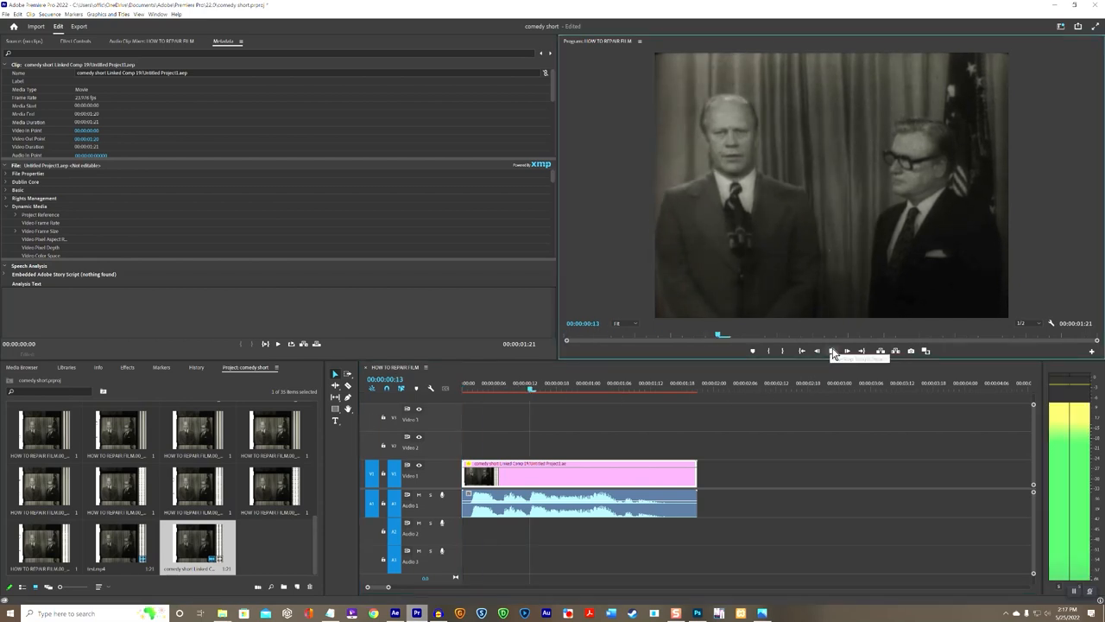
pyautogui.click(833, 352)
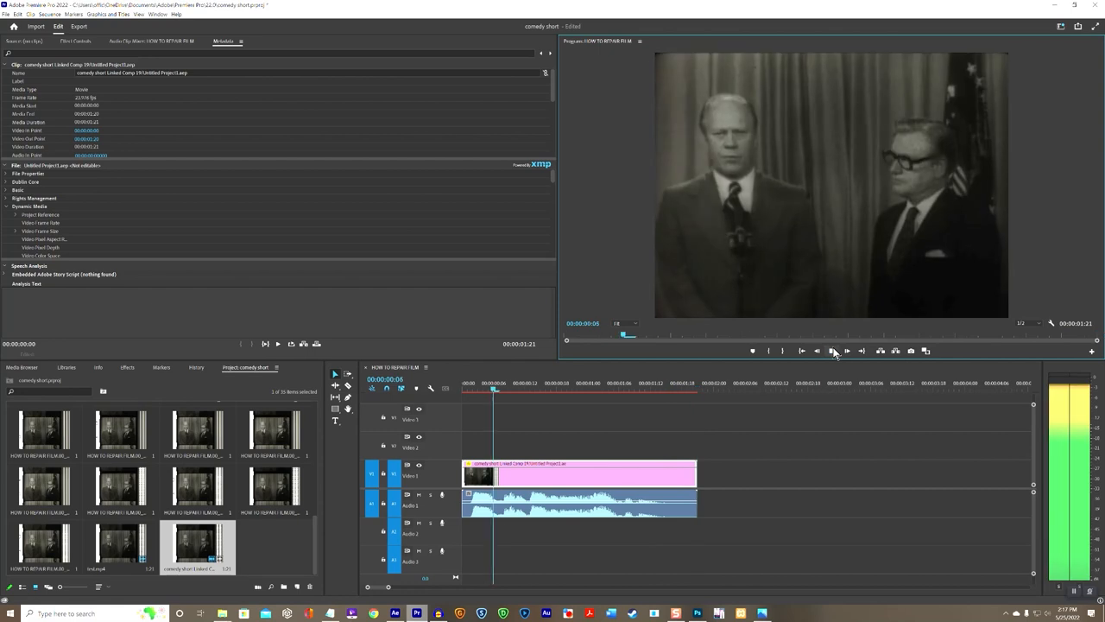
pyautogui.press('space')
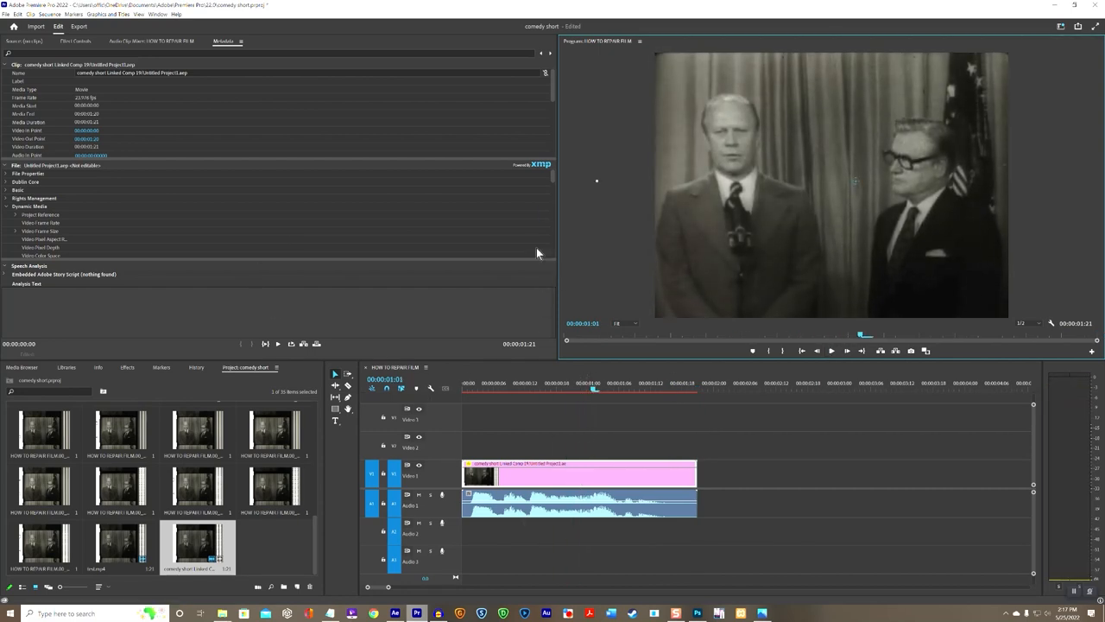
# Step: Undo the scale and position changes made to the linked composition clip
pyautogui.click(17, 15)
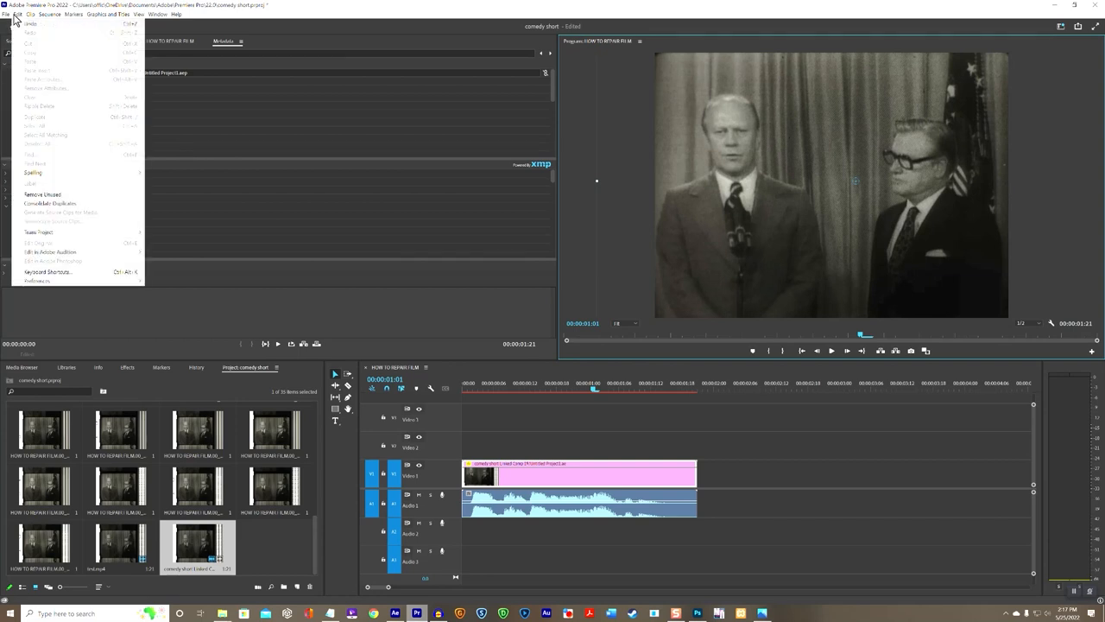
pyautogui.click(24, 24)
pyautogui.click(18, 14)
pyautogui.click(24, 24)
pyautogui.click(17, 14)
pyautogui.click(24, 25)
pyautogui.click(17, 14)
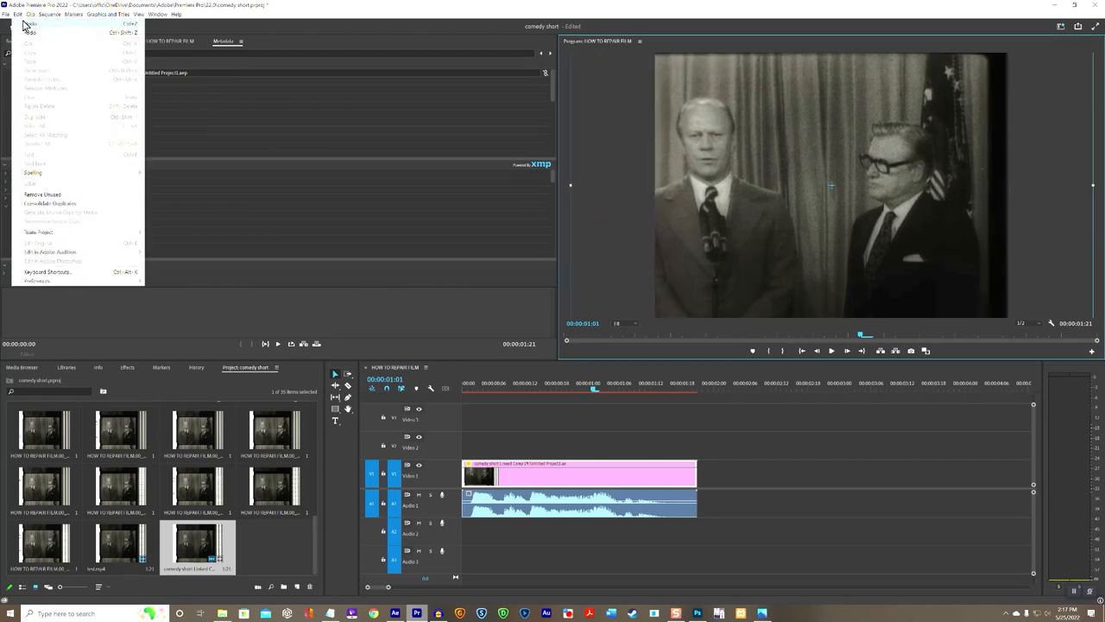
pyautogui.click(24, 24)
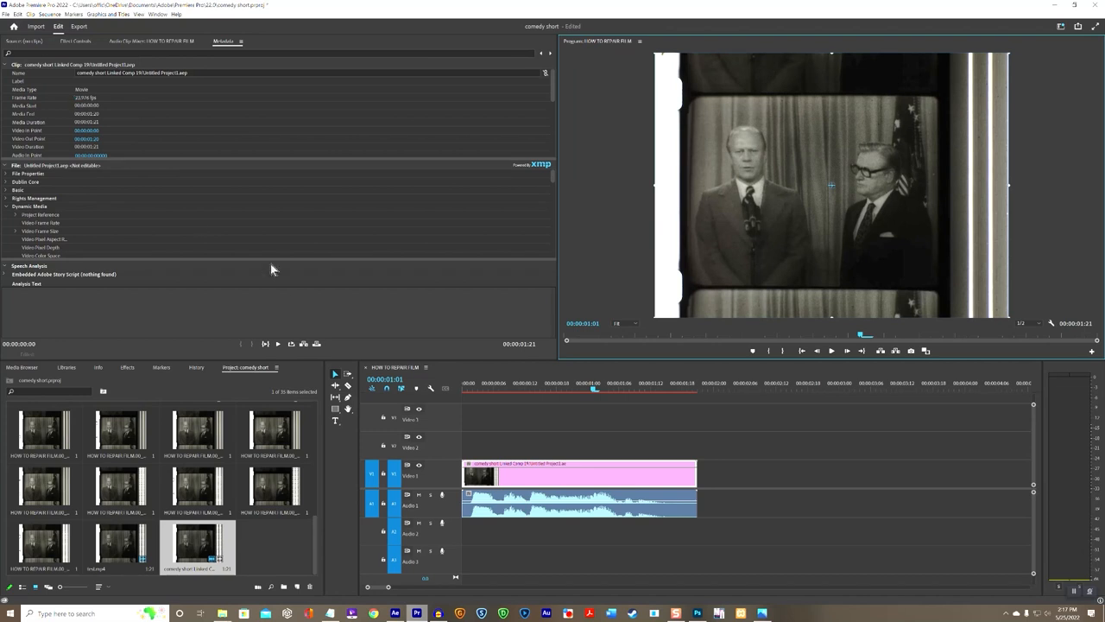
# Step: Undo the After Effects composition replacement to restore test.mp4 at the start of Video 1
pyautogui.click(18, 14)
pyautogui.click(24, 24)
pyautogui.click(17, 13)
pyautogui.click(26, 24)
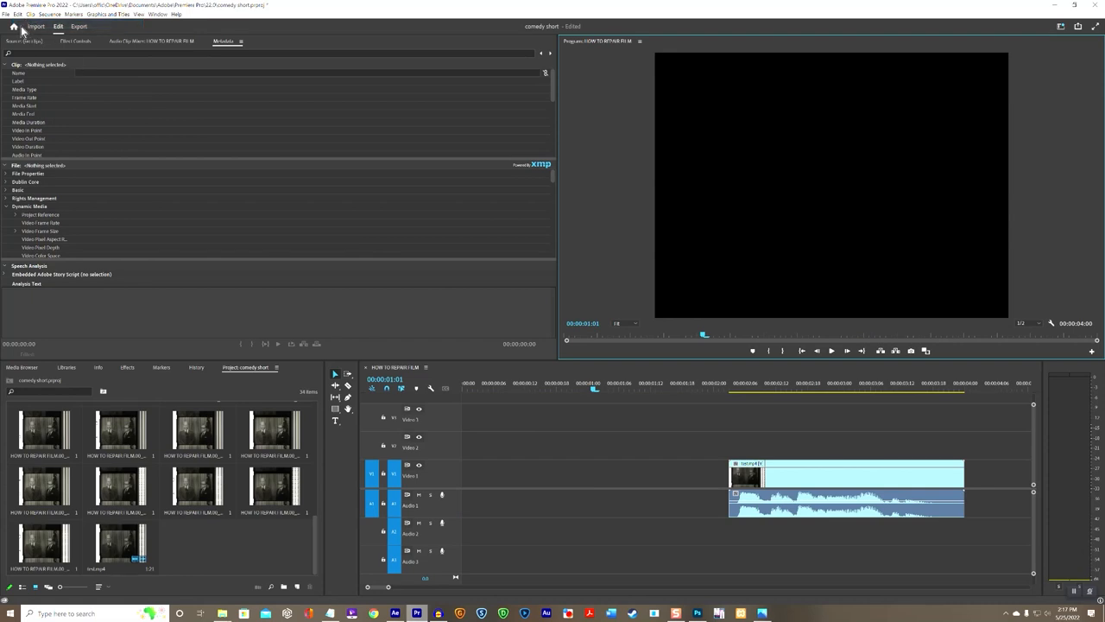
pyautogui.click(17, 14)
pyautogui.click(33, 33)
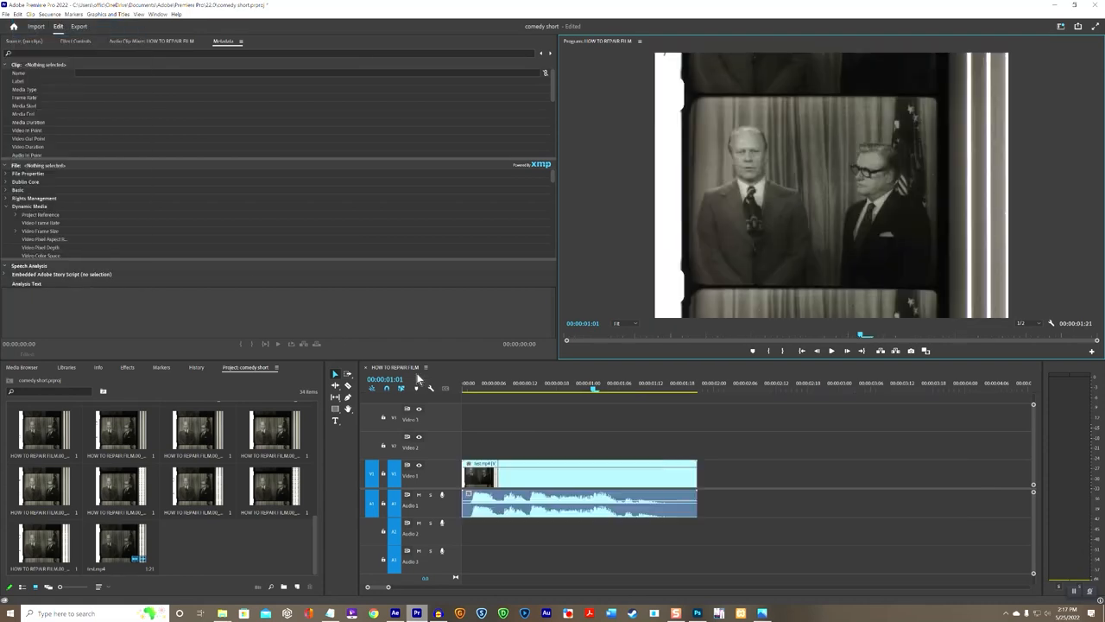
# Step: Replace the restored test.mp4 clip with a new After Effects composition and switch to After Effects
pyautogui.rightClick(603, 480)
pyautogui.click(651, 136)
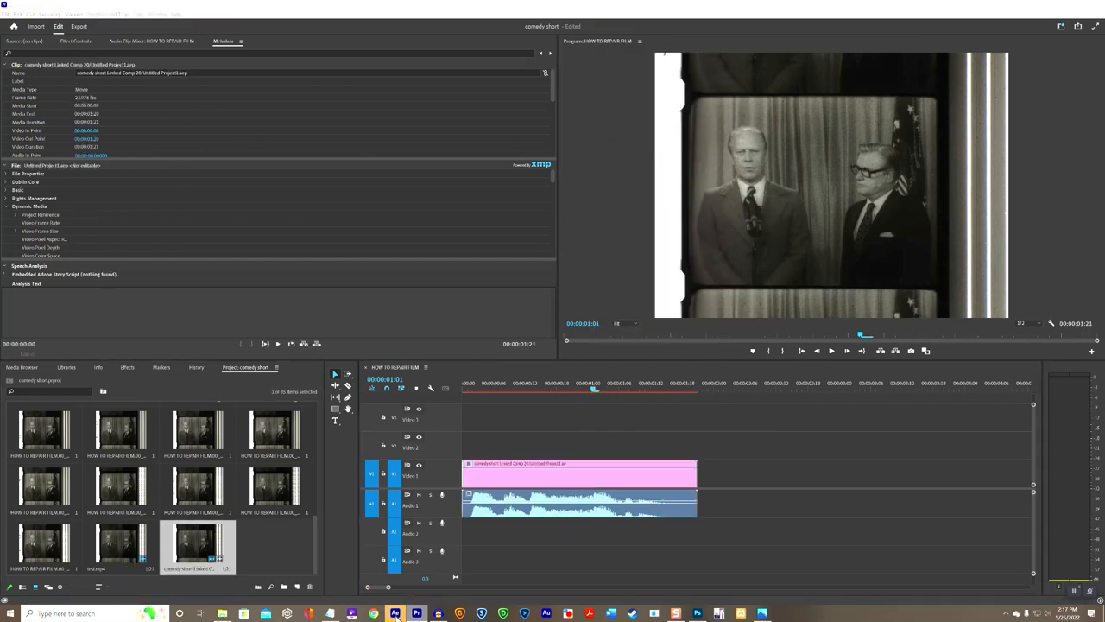
pyautogui.click(395, 613)
# Step: Stabilize test.mp4's motion with a track point by the sprocket hole near the frame's upper-left corner, analyzing forward and applying X and Y
pyautogui.click(1075, 218)
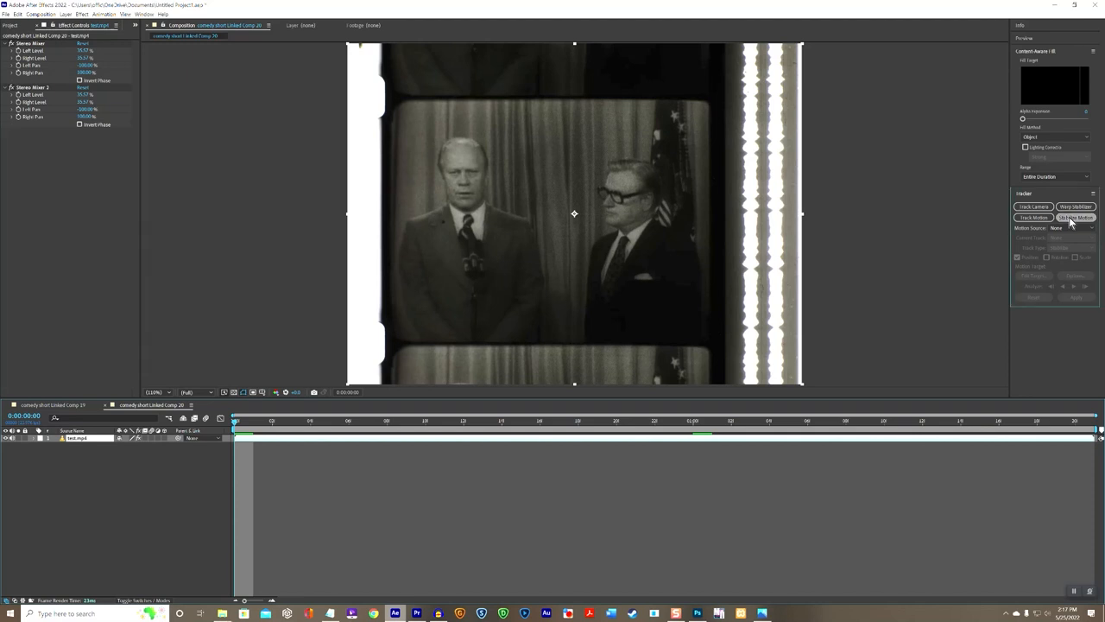
pyautogui.moveTo(569, 205); pyautogui.dragTo(389, 110)
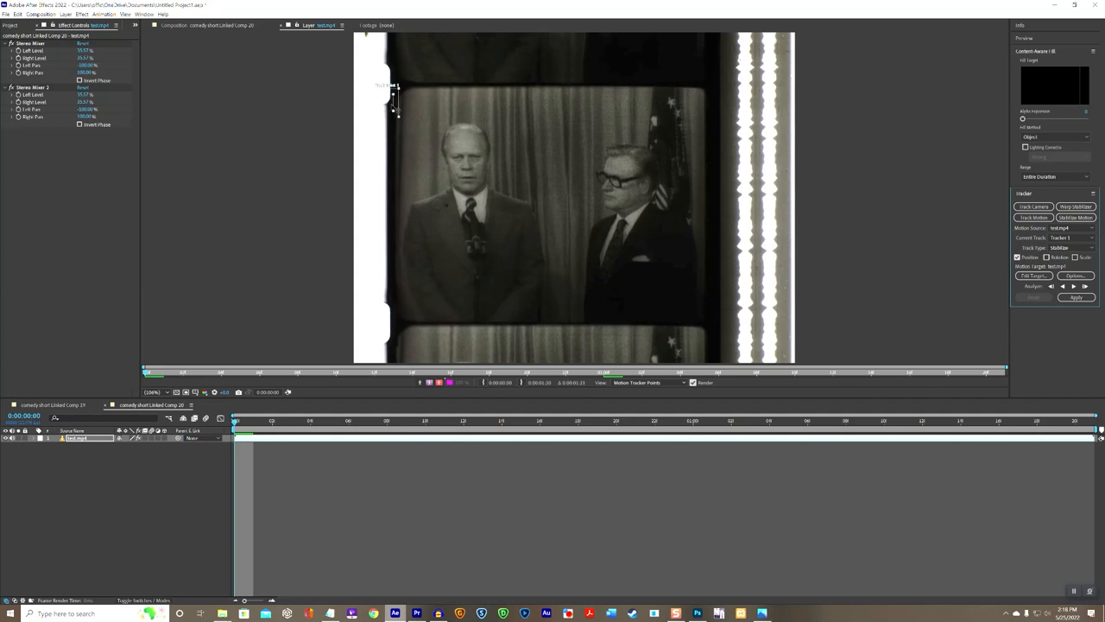
pyautogui.click(1074, 287)
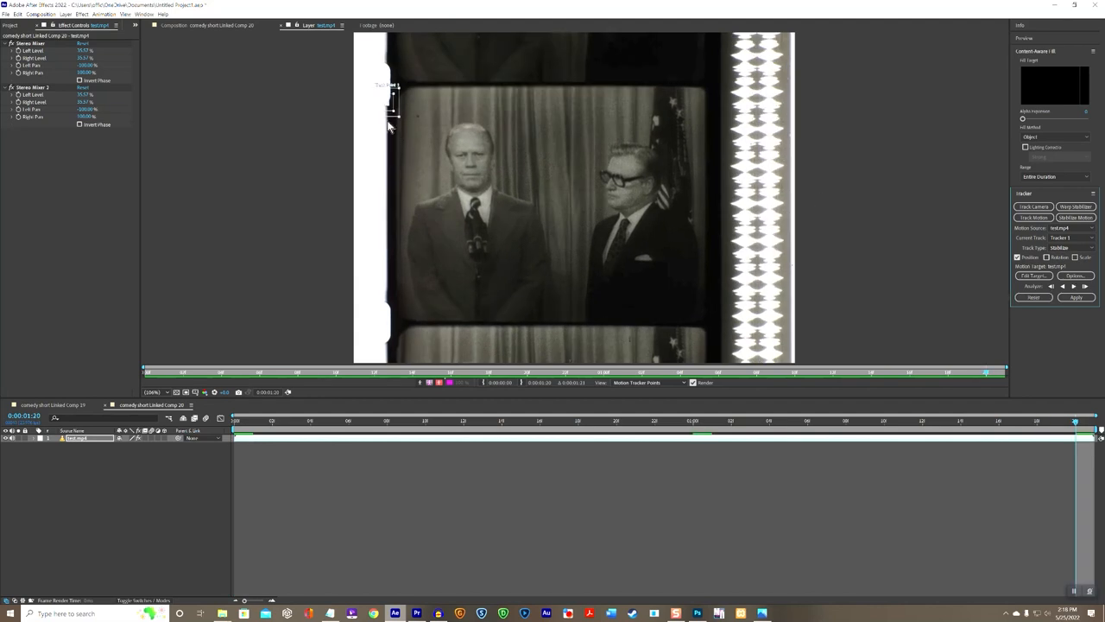
pyautogui.click(1076, 297)
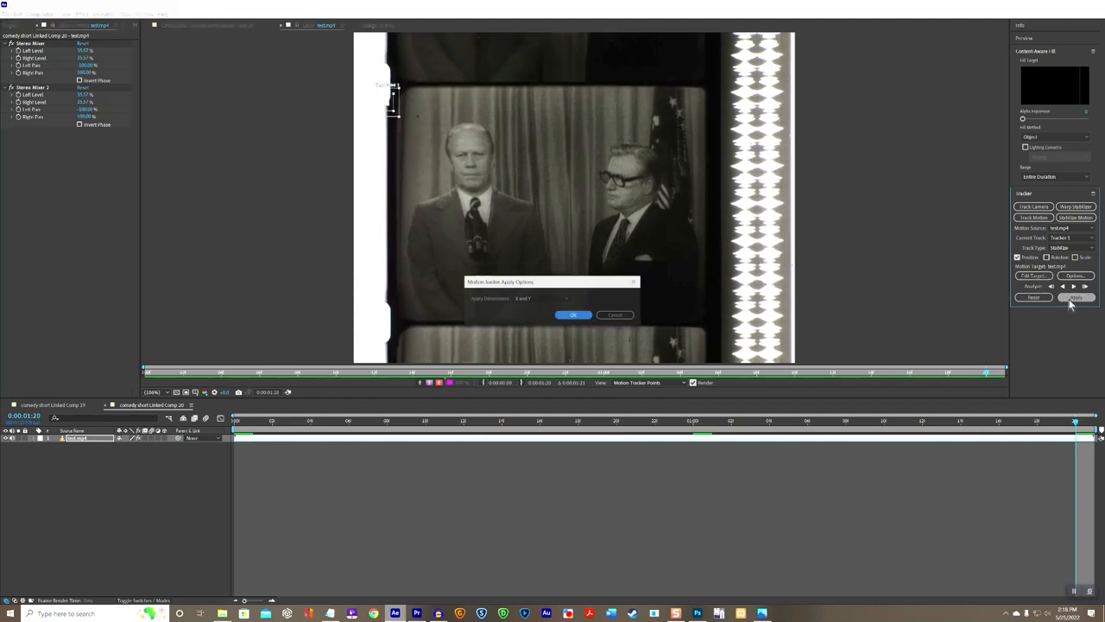
pyautogui.click(573, 318)
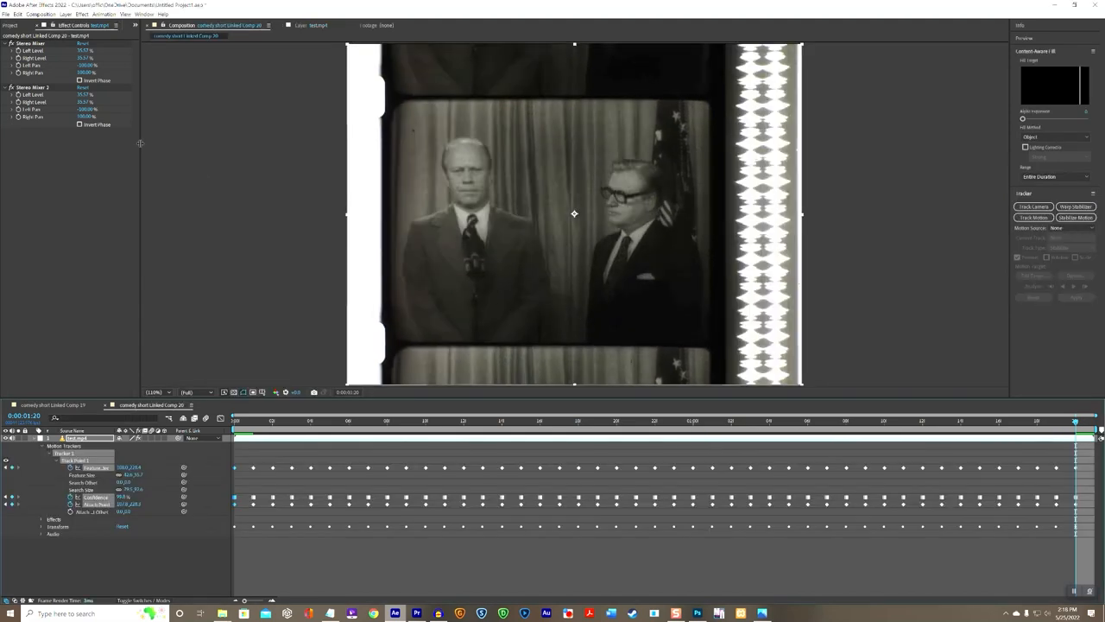
# Step: Save the After Effects project with the Stabilize Motion tracking and switch to Premiere Pro
pyautogui.click(5, 15)
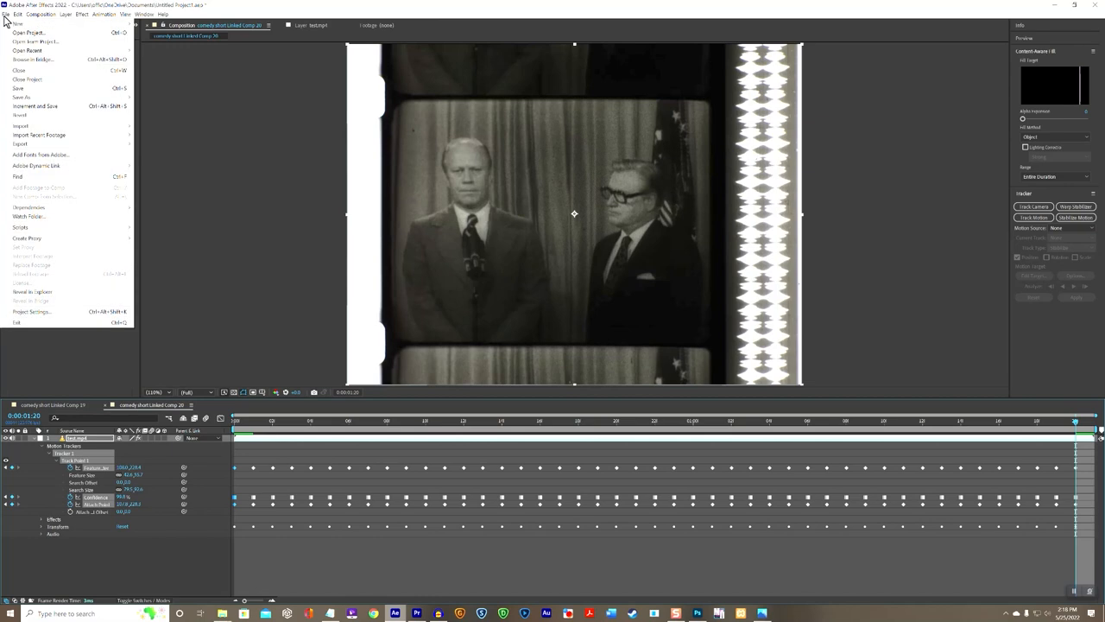
pyautogui.click(21, 89)
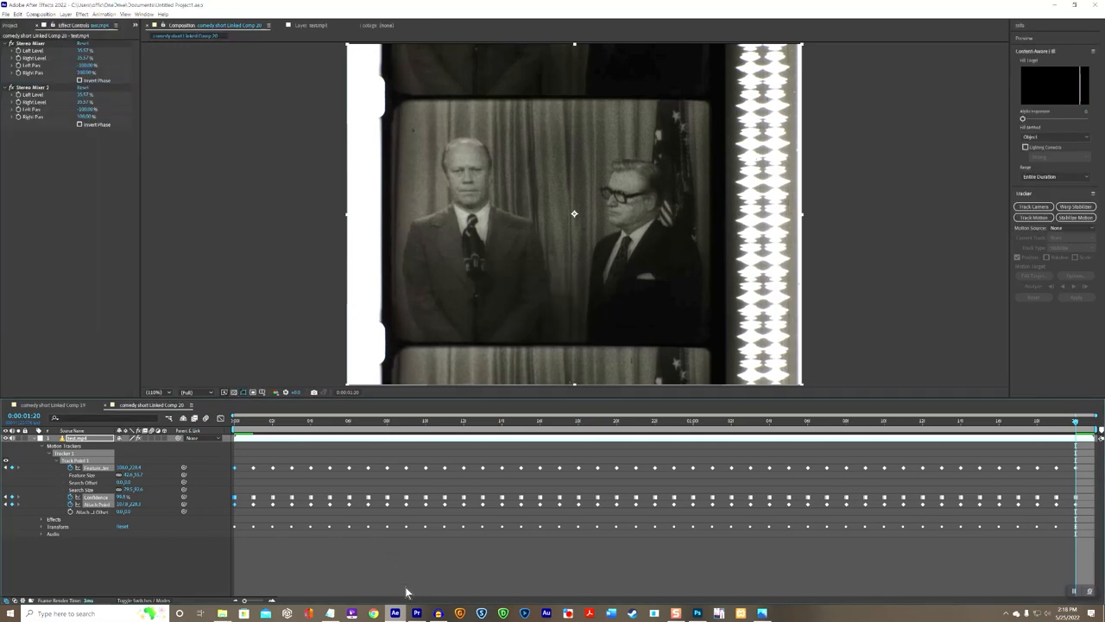
pyautogui.click(417, 613)
# Step: Play the motion-stabilized composition from the start of the sequence
pyautogui.moveTo(500, 385); pyautogui.dragTo(460, 388)
pyautogui.click(832, 351)
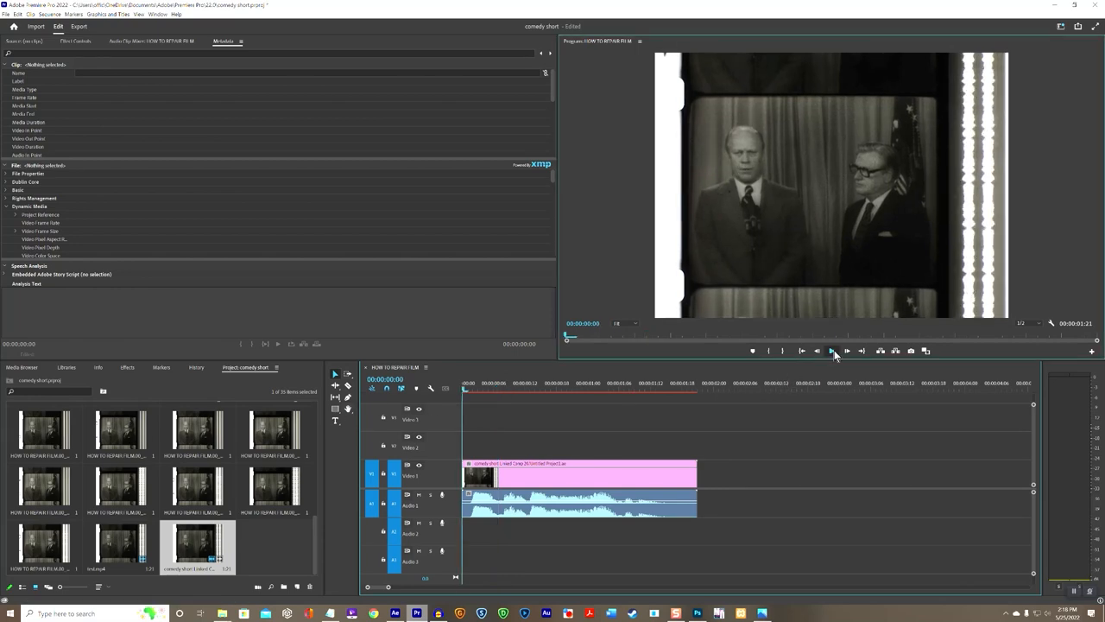
pyautogui.click(834, 351)
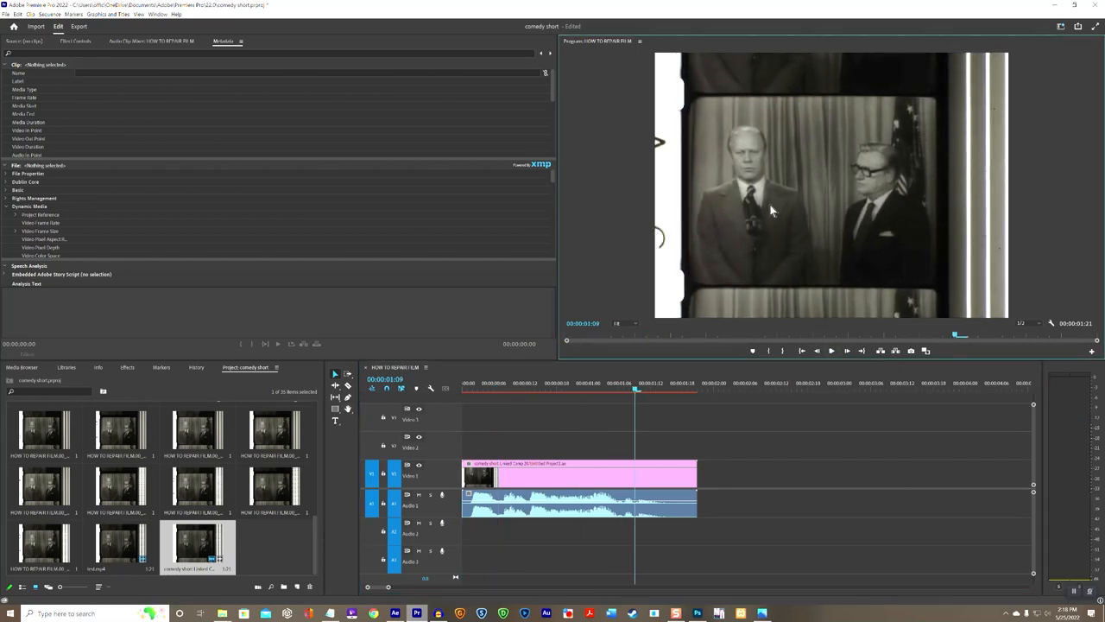
# Step: Scale up and reposition the motion-stabilized clip until the two men fill the program frame and the film edges are cropped out
pyautogui.click(771, 210)
pyautogui.moveTo(654, 184); pyautogui.dragTo(580, 202)
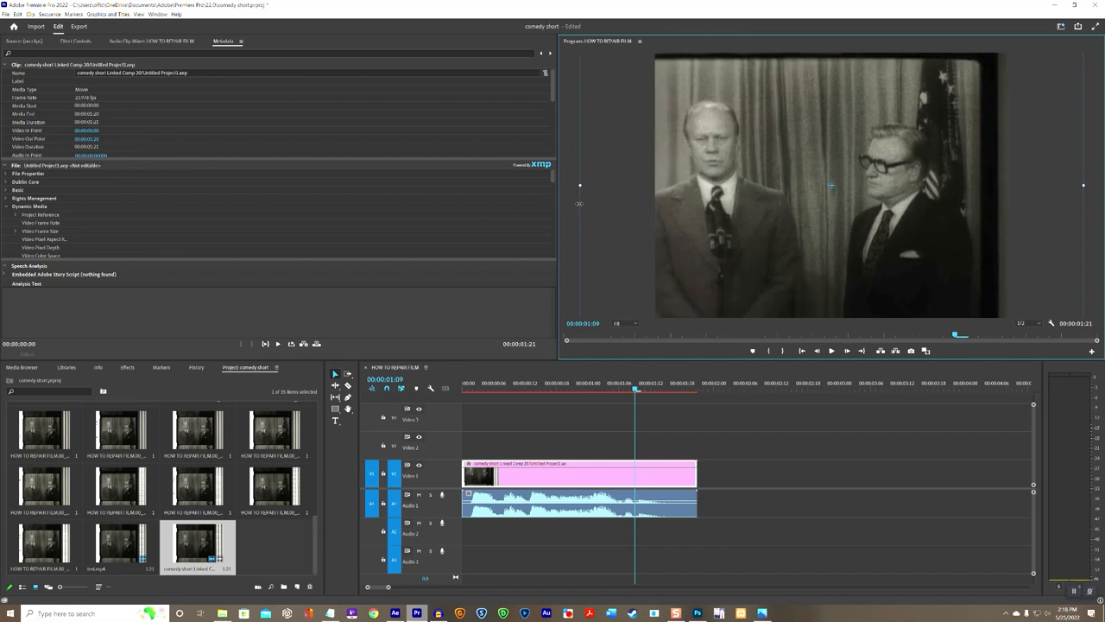
pyautogui.moveTo(720, 212); pyautogui.dragTo(744, 205)
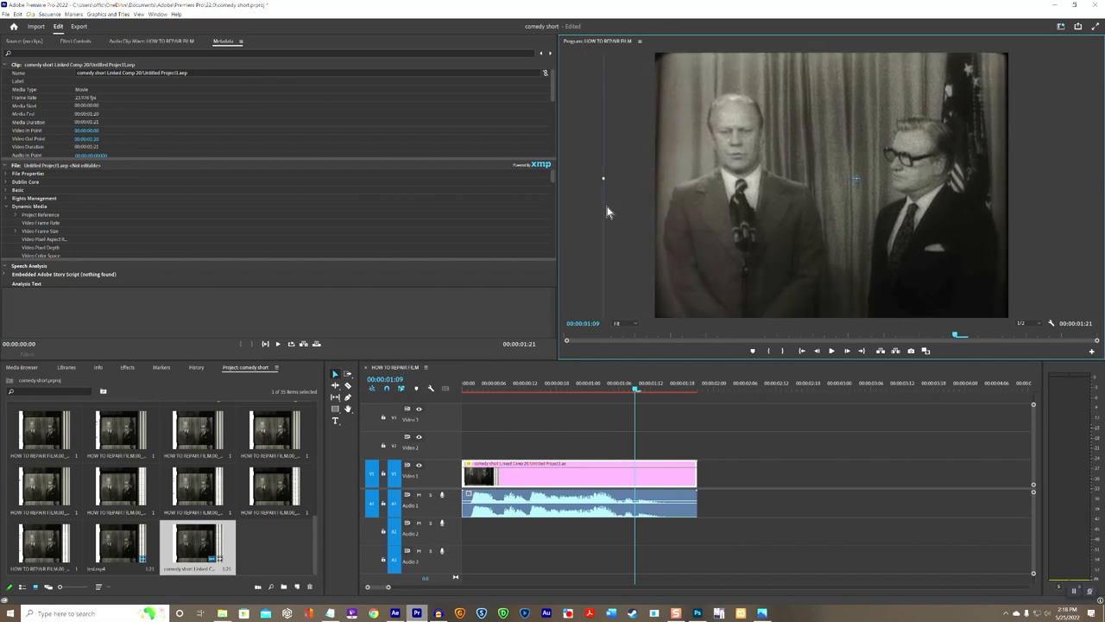
pyautogui.moveTo(602, 179); pyautogui.dragTo(595, 180)
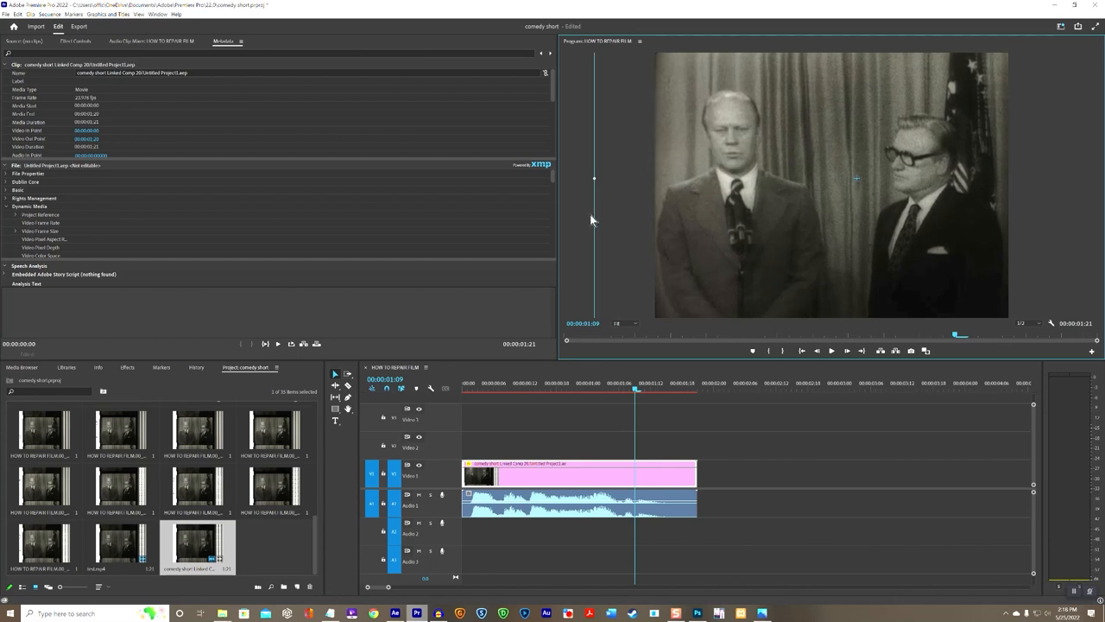
# Step: Play the cropped, motion-stabilized clip repeatedly to check the steadiness of the picture
pyautogui.click(505, 390)
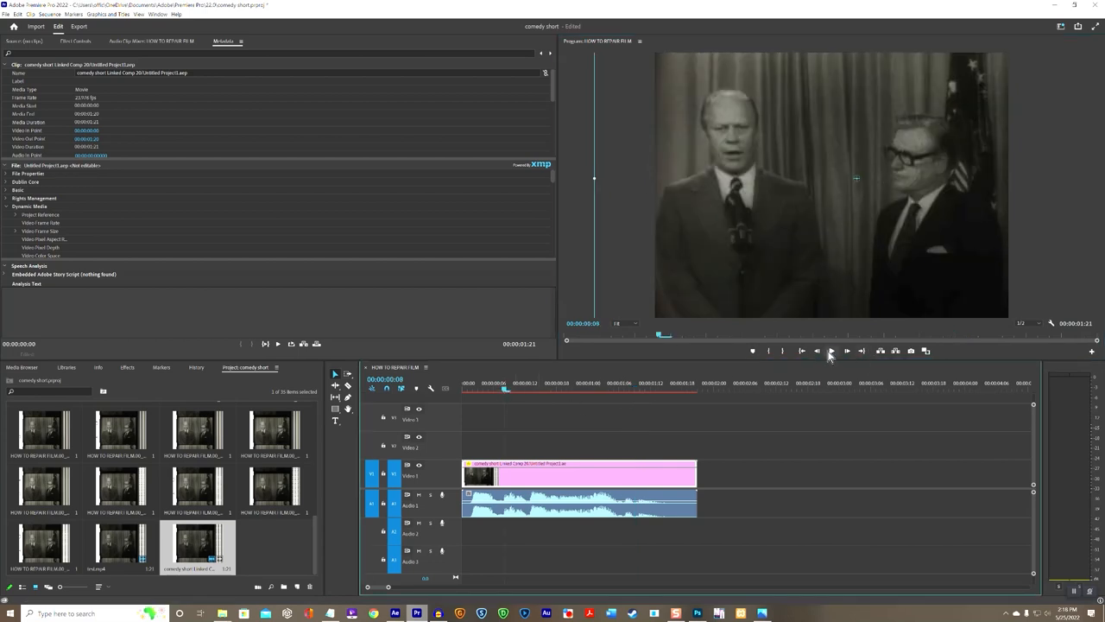
pyautogui.click(831, 350)
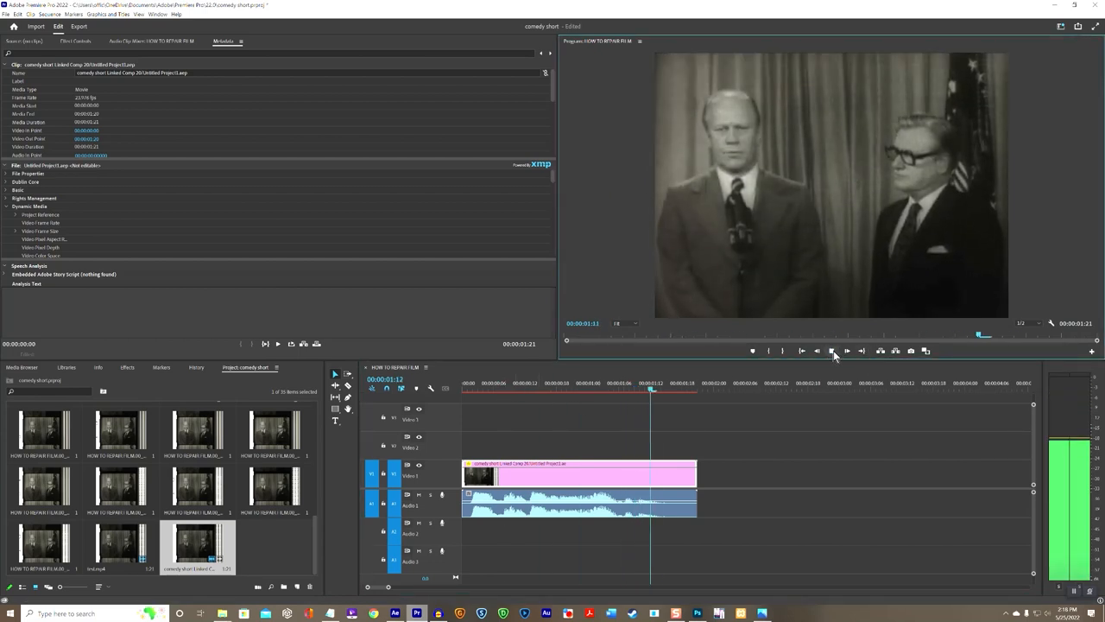
pyautogui.click(834, 351)
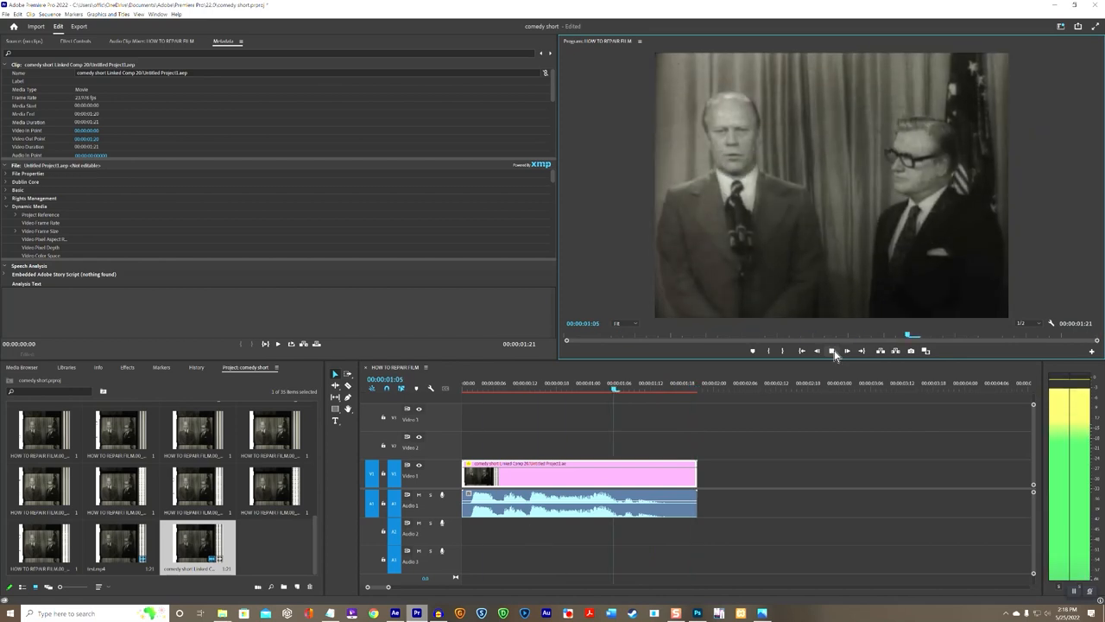
pyautogui.click(834, 351)
pyautogui.click(835, 351)
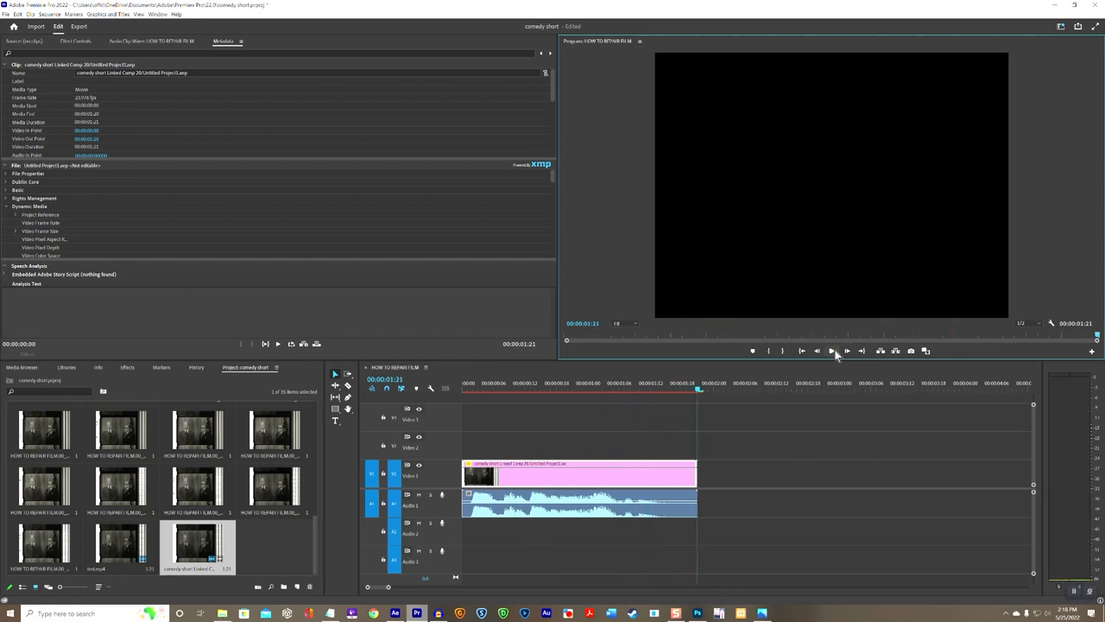
pyautogui.click(832, 351)
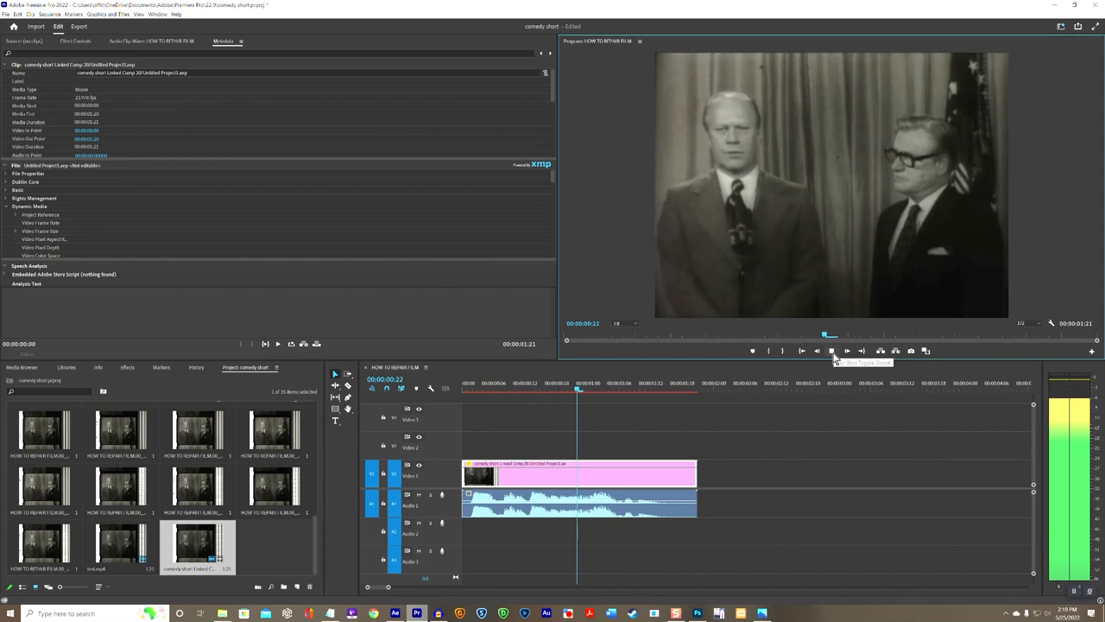
pyautogui.click(832, 352)
# Step: Enlarge the stabilized clip further, shift it within the frame, and scrub back through it
pyautogui.moveTo(646, 390); pyautogui.dragTo(590, 401)
pyautogui.moveTo(593, 178); pyautogui.dragTo(492, 234)
pyautogui.moveTo(743, 248); pyautogui.dragTo(772, 231)
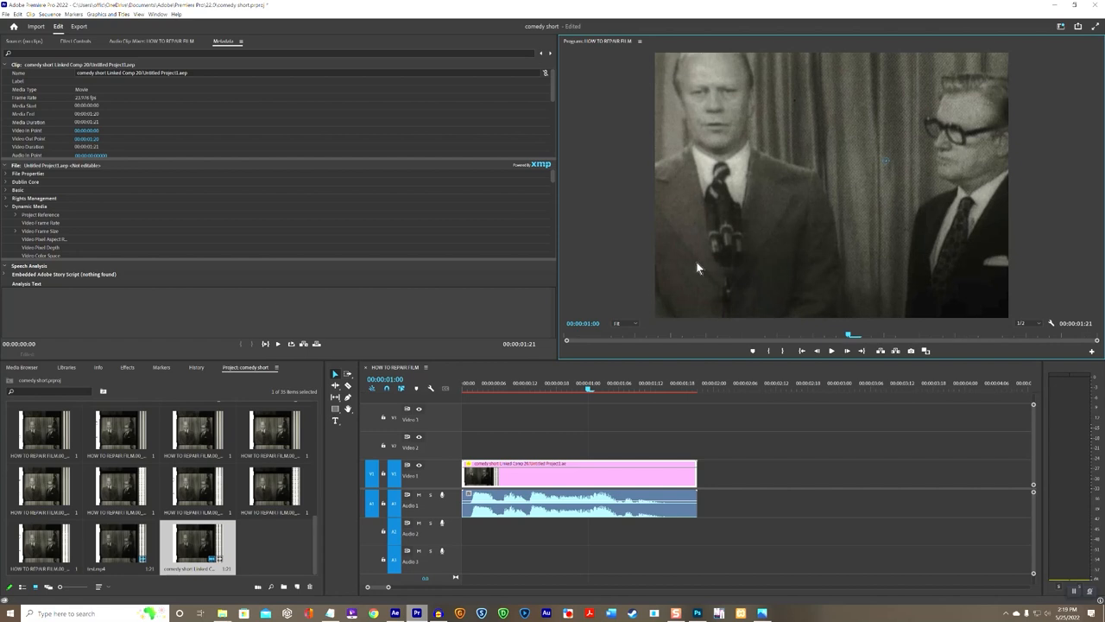
pyautogui.click(588, 392)
pyautogui.moveTo(590, 388); pyautogui.dragTo(547, 399)
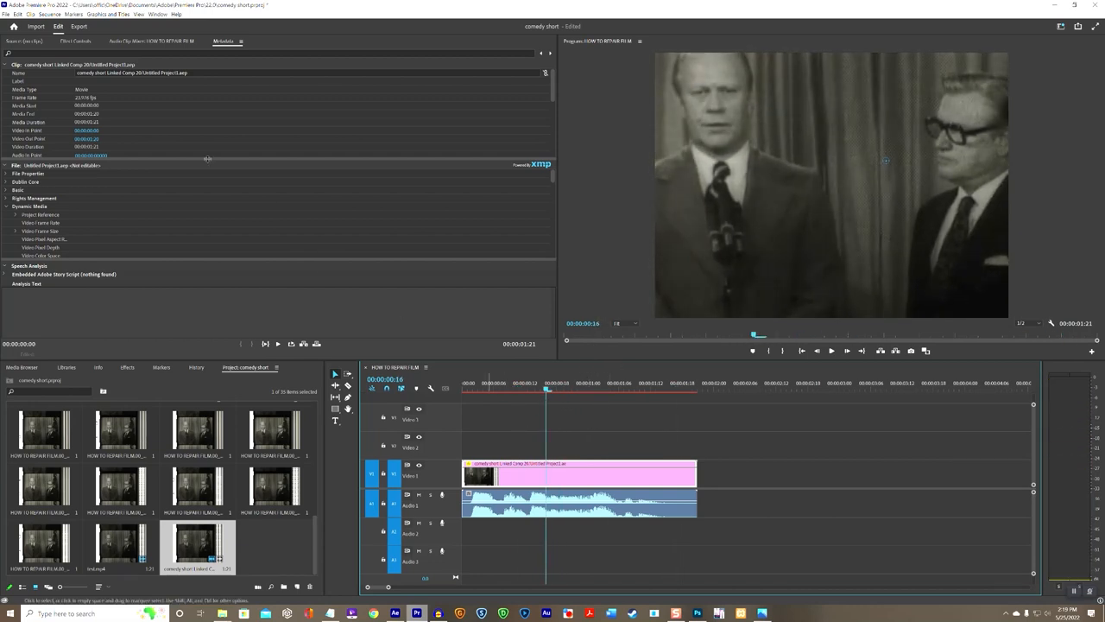
# Step: Undo the extra enlargement and shift of the stabilized clip and return the playhead to the sequence start
pyautogui.click(17, 15)
pyautogui.click(25, 24)
pyautogui.click(17, 14)
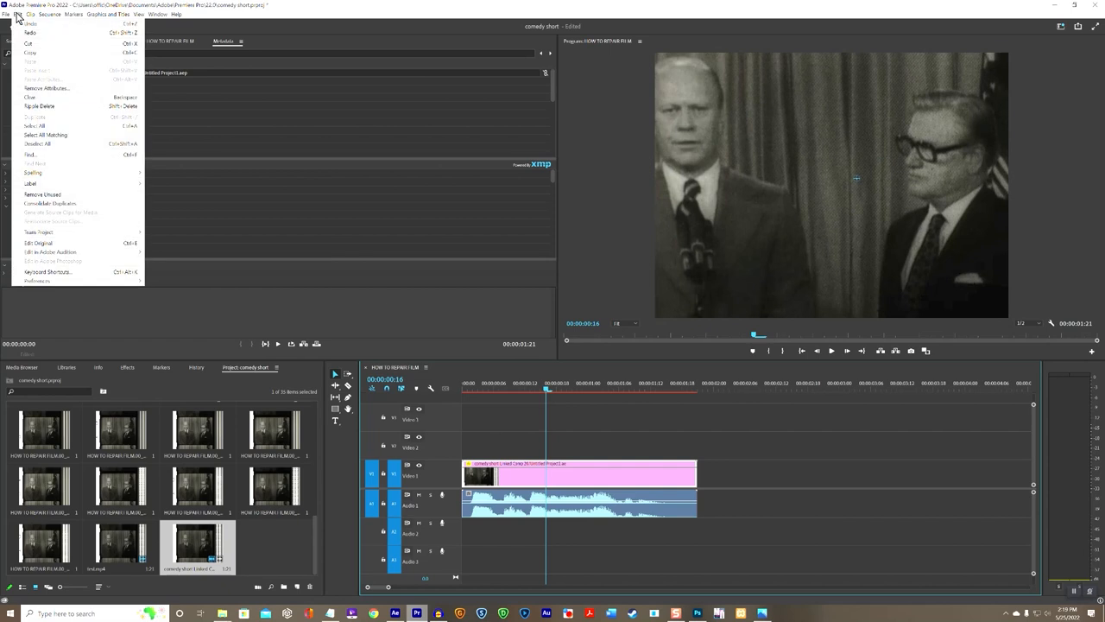
pyautogui.click(25, 24)
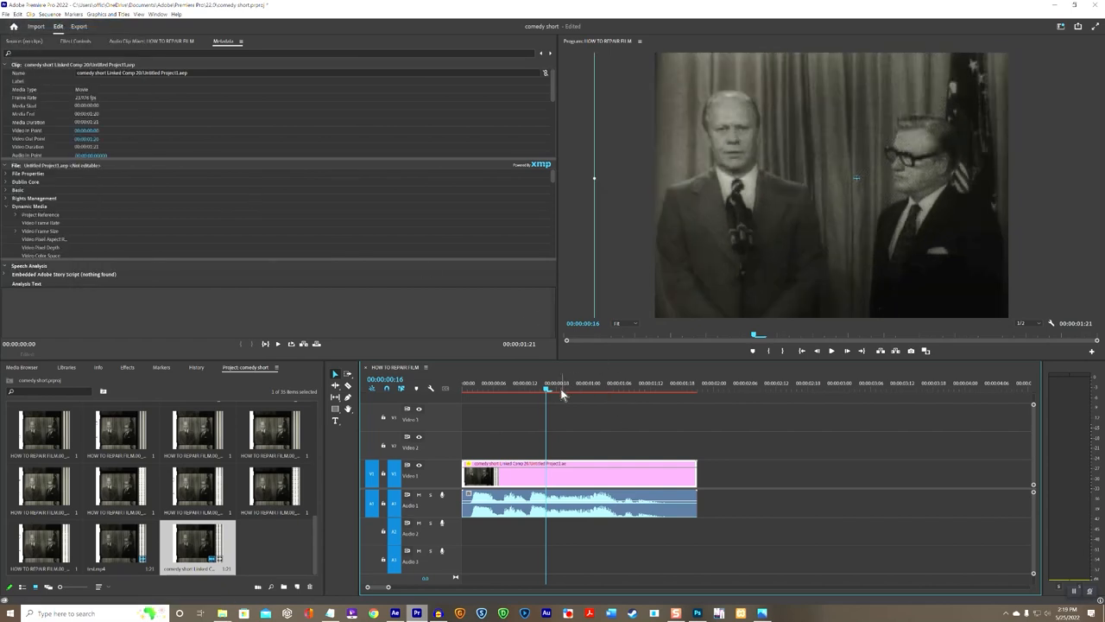
pyautogui.moveTo(547, 389); pyautogui.dragTo(463, 390)
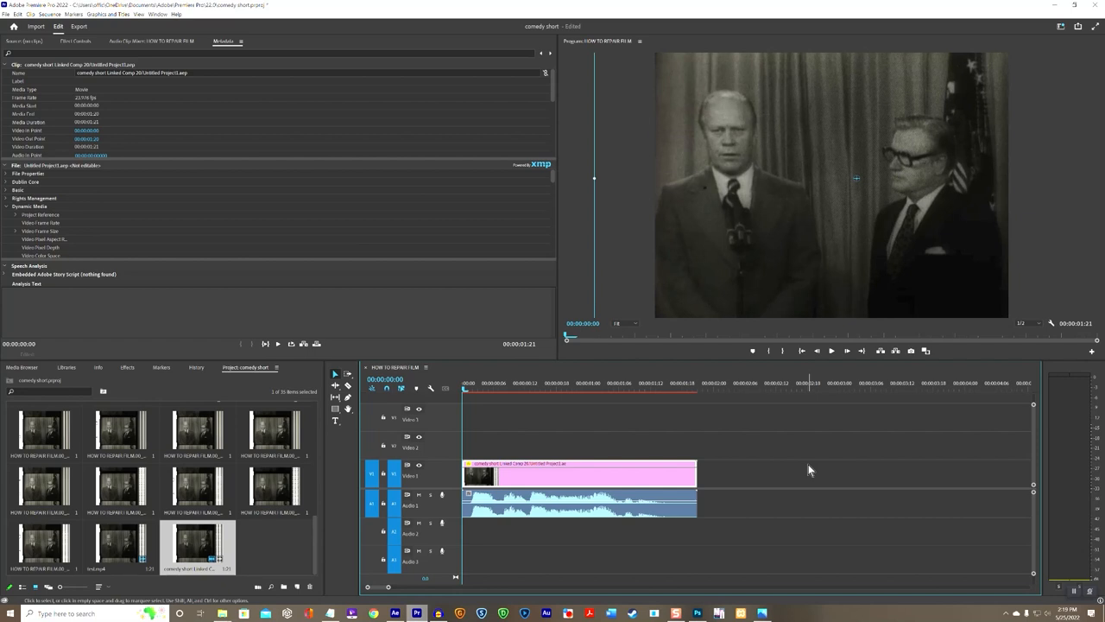
# Step: Play the full-length NIXON IMPEACHMENT scan in the sequence from about 00:32:51 to 00:33:06 to examine the unstabilized picture
pyautogui.moveTo(469, 390); pyautogui.dragTo(567, 391)
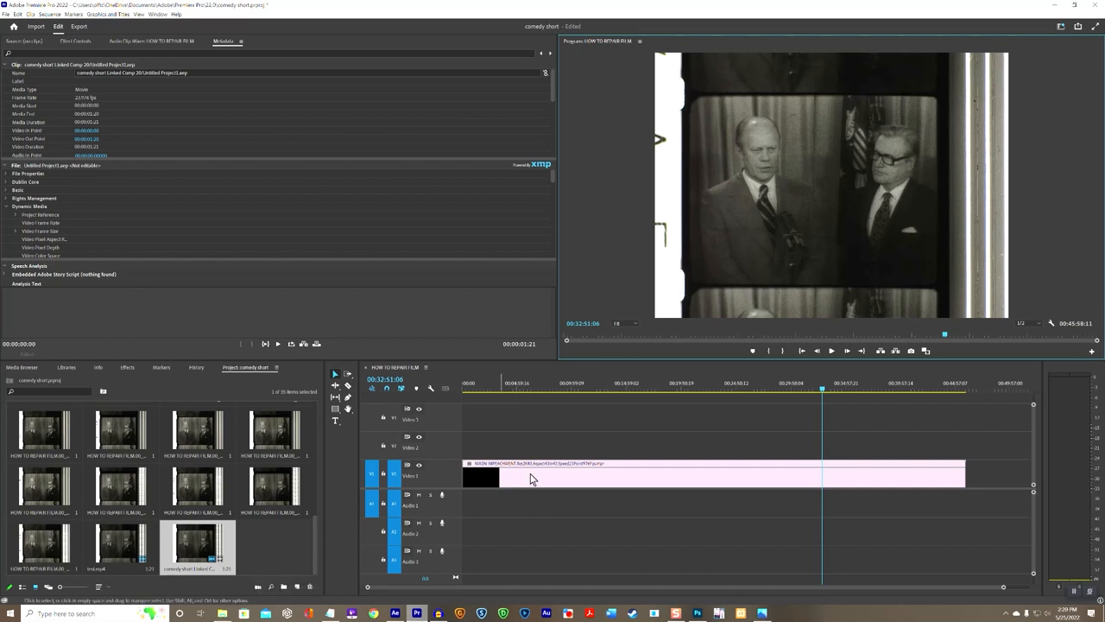
pyautogui.click(828, 356)
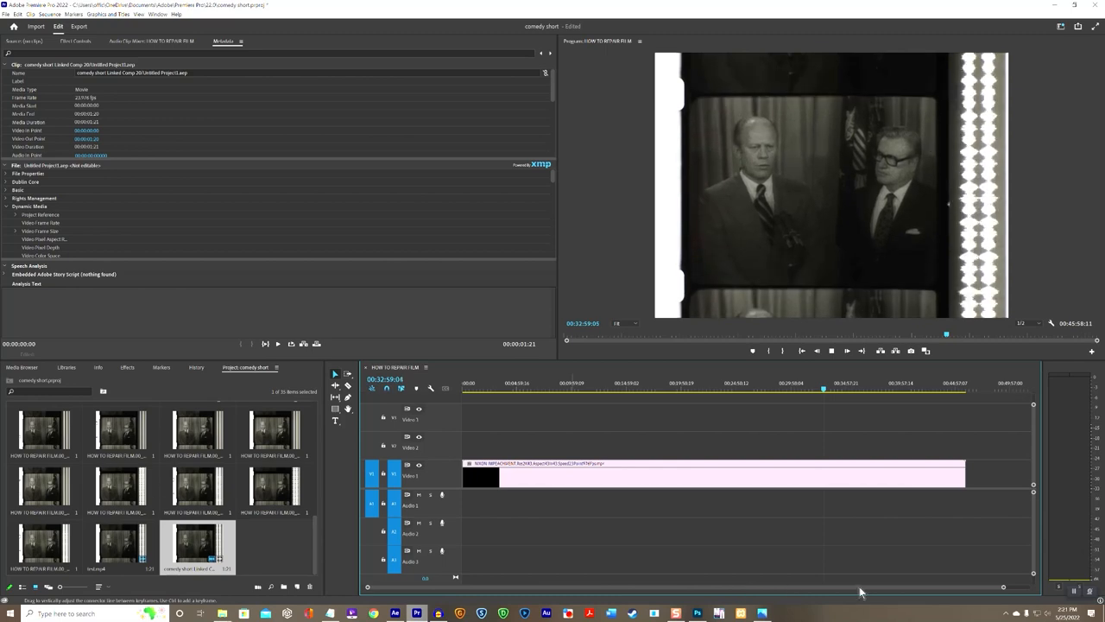
pyautogui.moveTo(1003, 587); pyautogui.dragTo(756, 591)
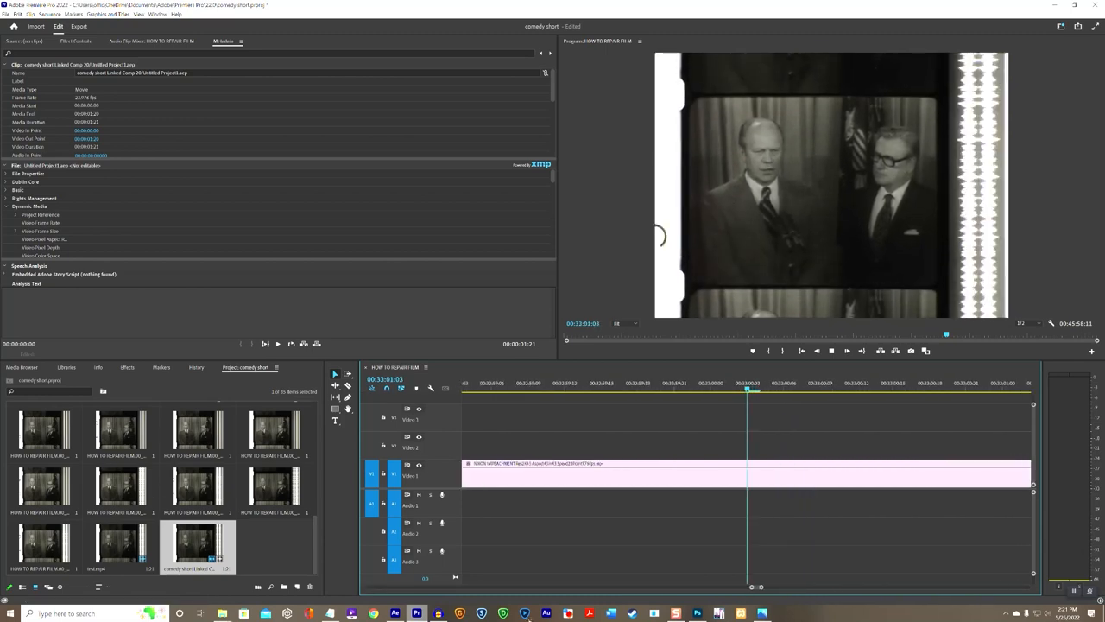
pyautogui.moveTo(757, 590); pyautogui.dragTo(298, 598)
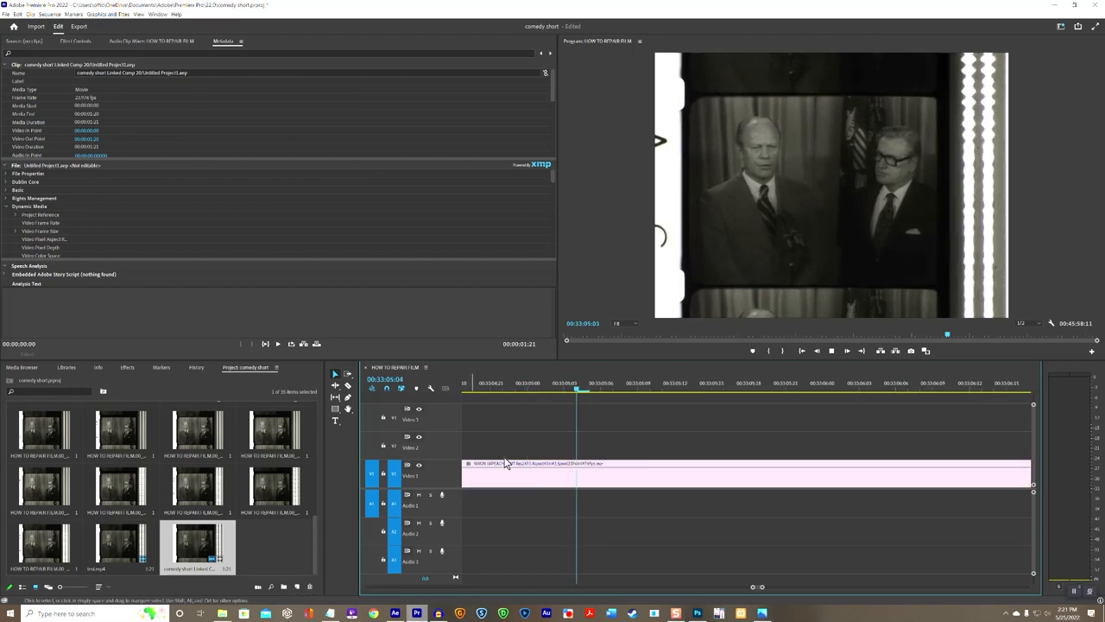
pyautogui.press('space')
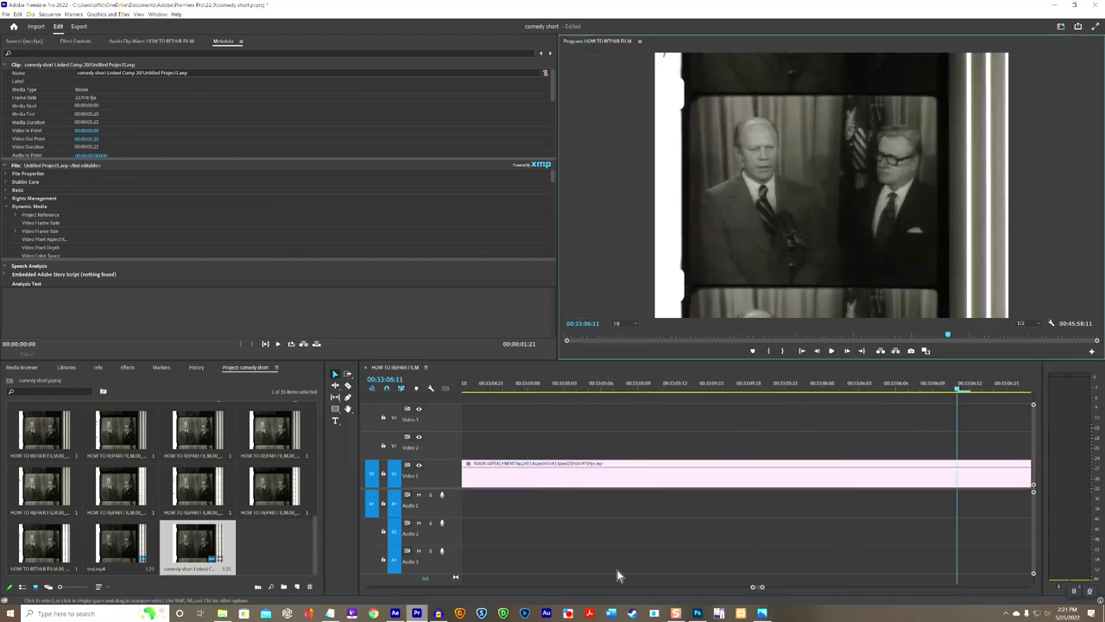
# Step: Return to the stabilized, cropped clip at the sequence start and play it through to compare its steadiness with the original scan
pyautogui.moveTo(756, 589); pyautogui.dragTo(314, 592)
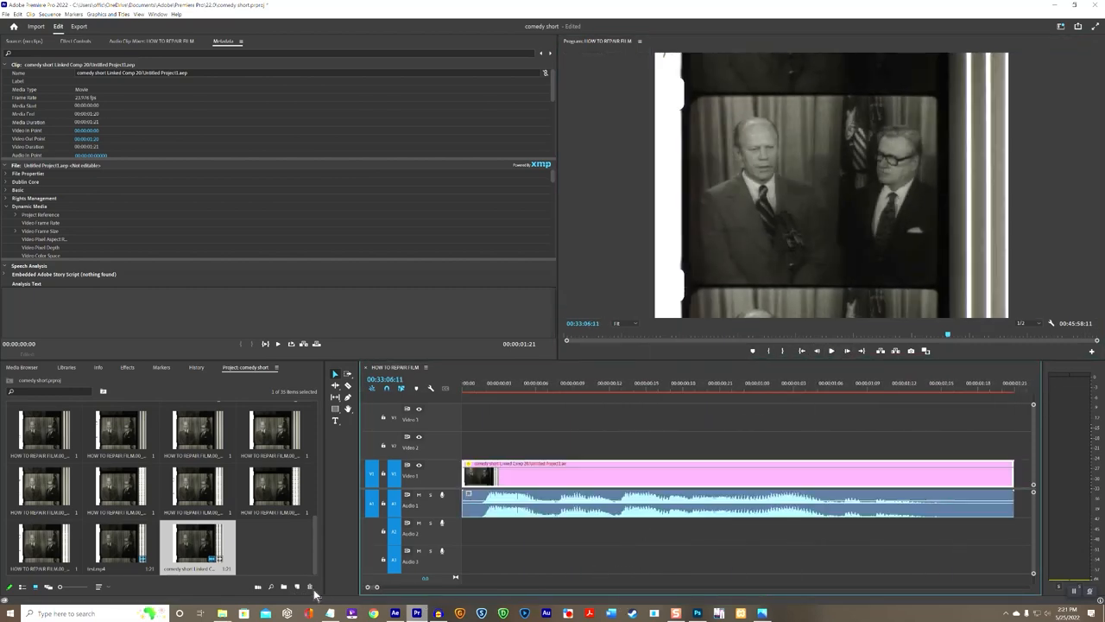
pyautogui.click(473, 385)
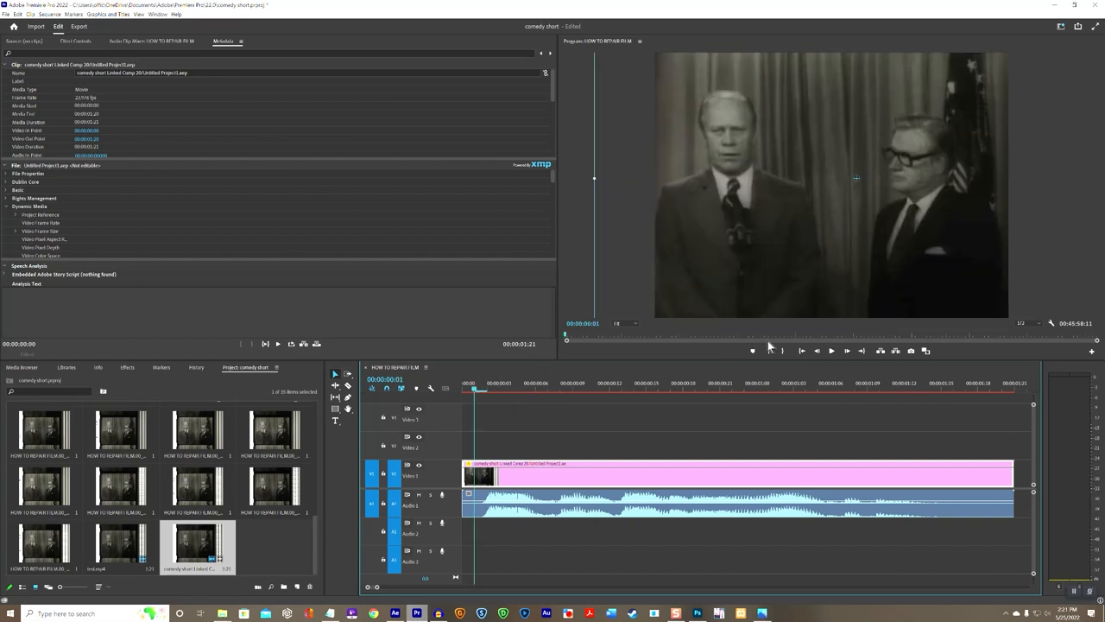
pyautogui.click(831, 351)
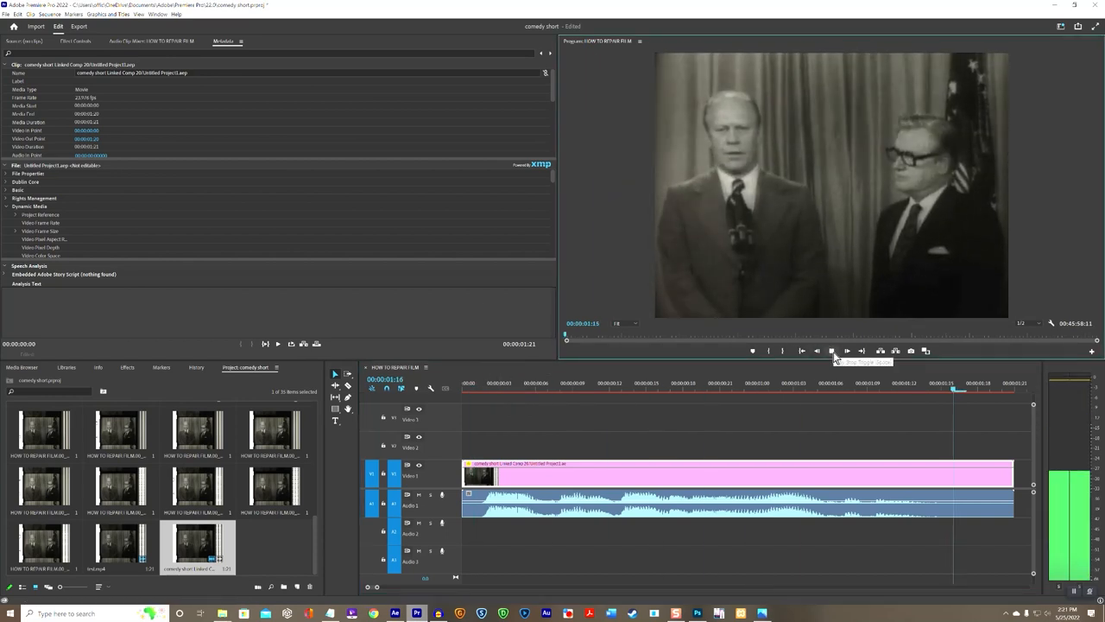
pyautogui.click(832, 351)
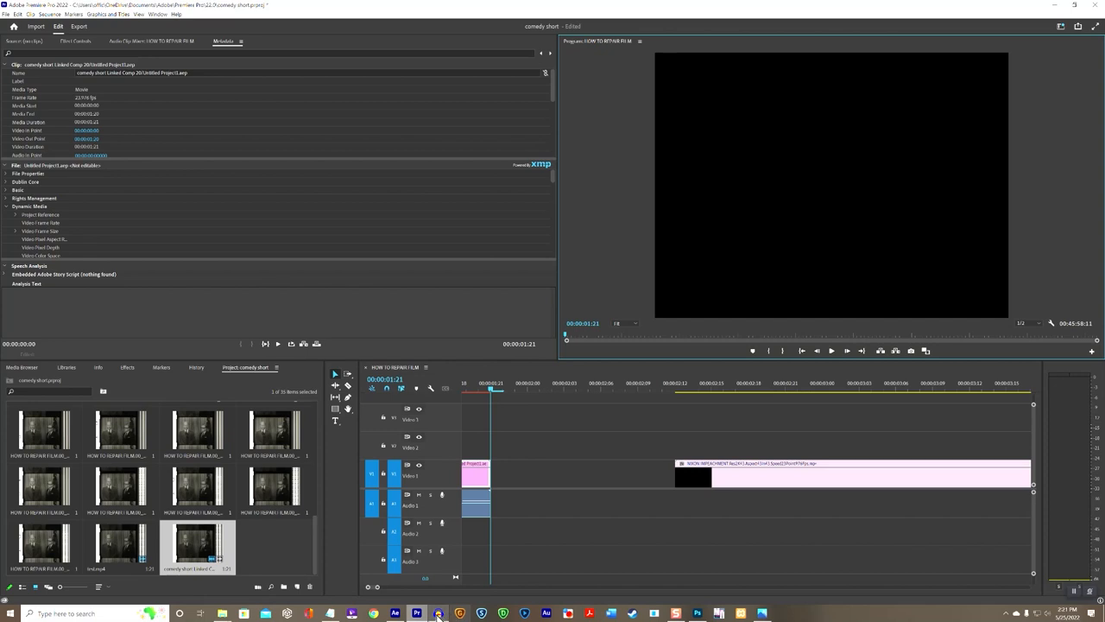